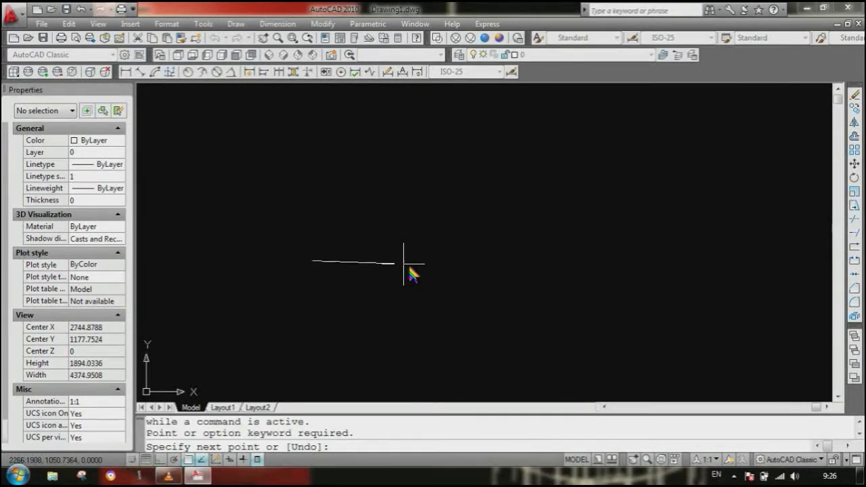
text(2)
key(BackSpace)
text(300)
key(BackSpace)
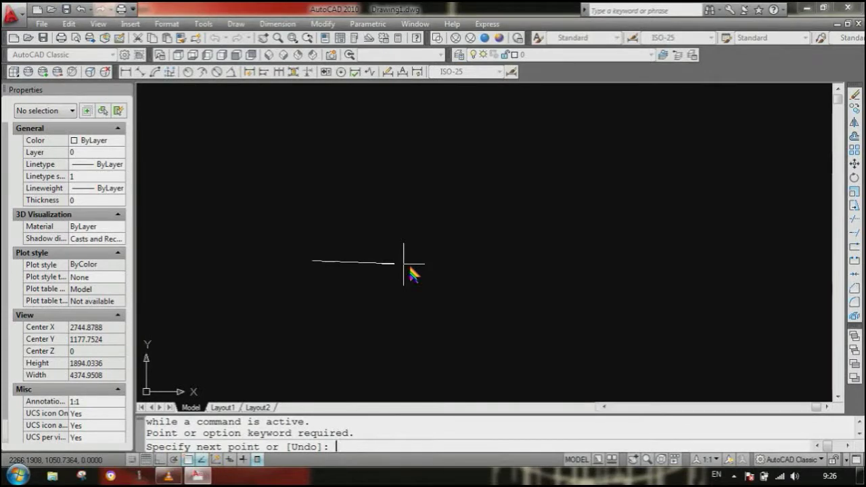
key(Escape)
Draw a horizontal line about 868 units long with Ortho mode on
text(l)
key(Return)
click(338, 234)
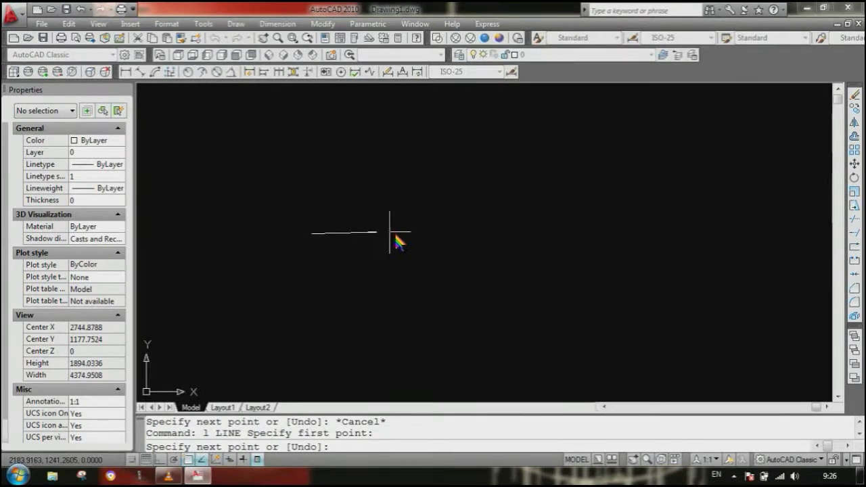
key(F8)
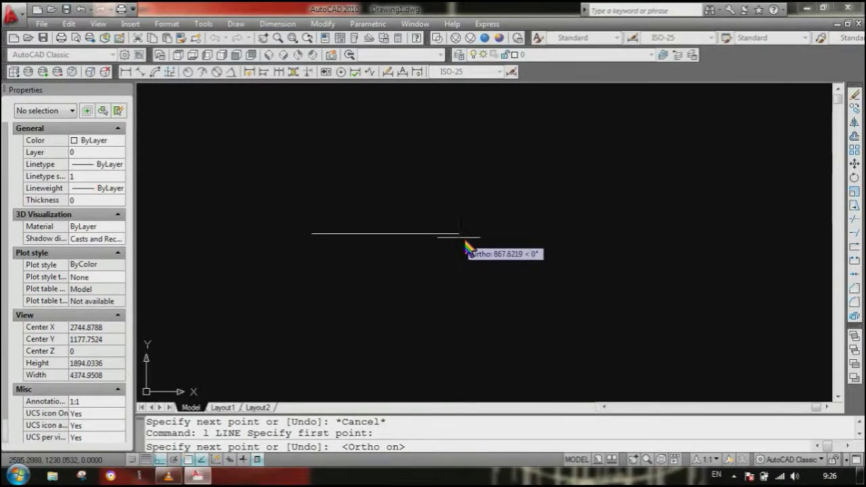
click(459, 237)
key(Escape)
key(Escape)
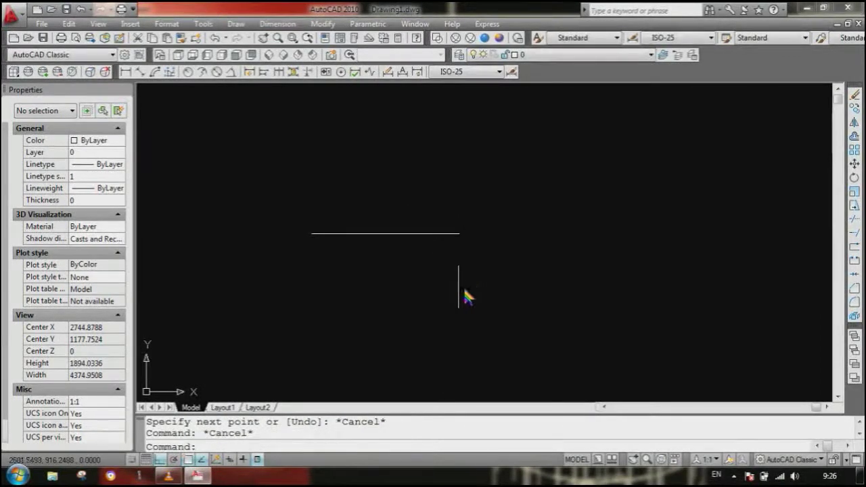
Offset the horizontal line upward by 100
text(o)
key(Return)
text(100)
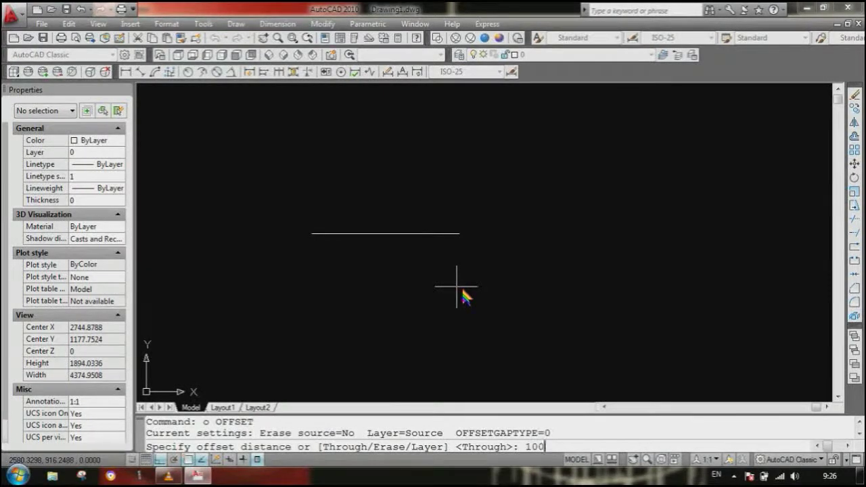
key(Return)
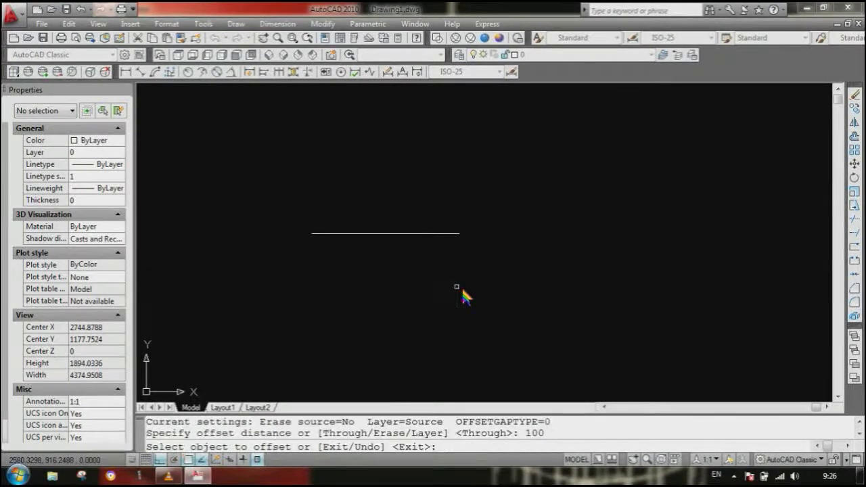
click(447, 234)
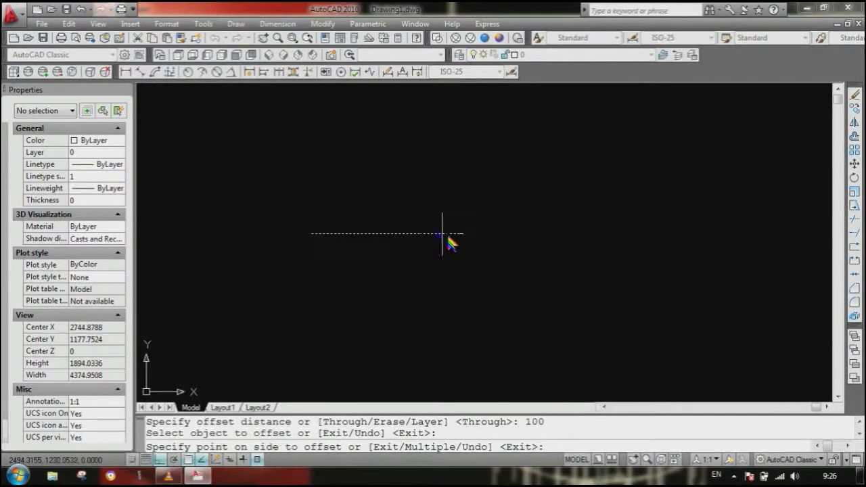
click(442, 224)
key(Escape)
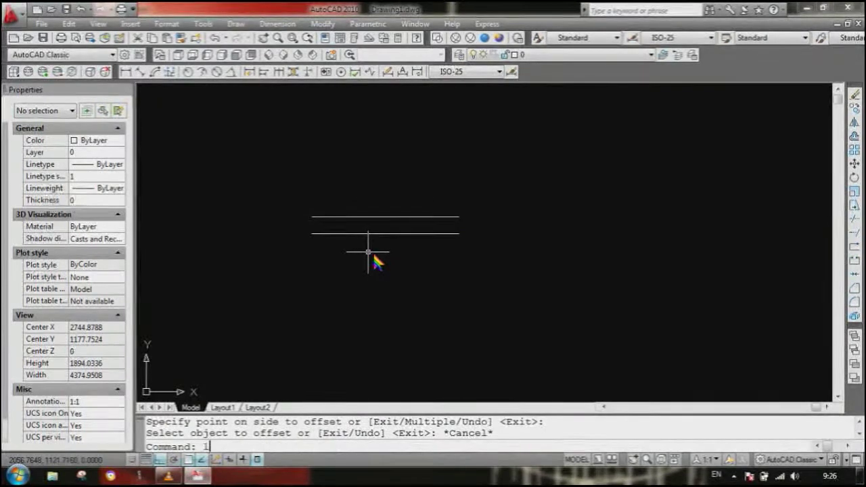
Draw a vertical line joining the left endpoints of the two horizontal lines
text(l)
key(Return)
click(311, 217)
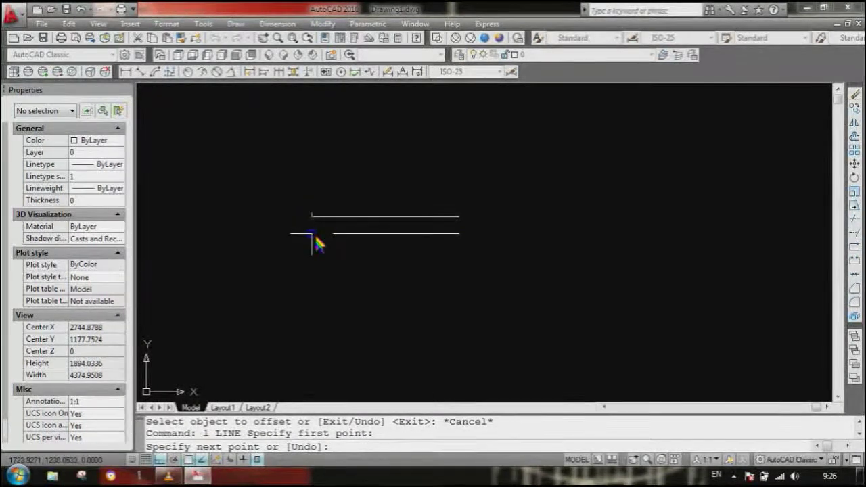
click(312, 234)
key(Return)
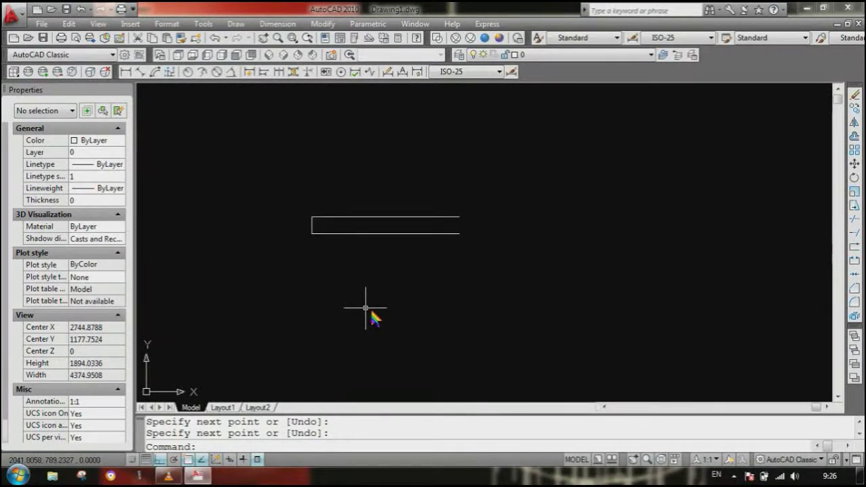
Offset the upper horizontal line upward by 200
text(o)
key(Return)
text(200)
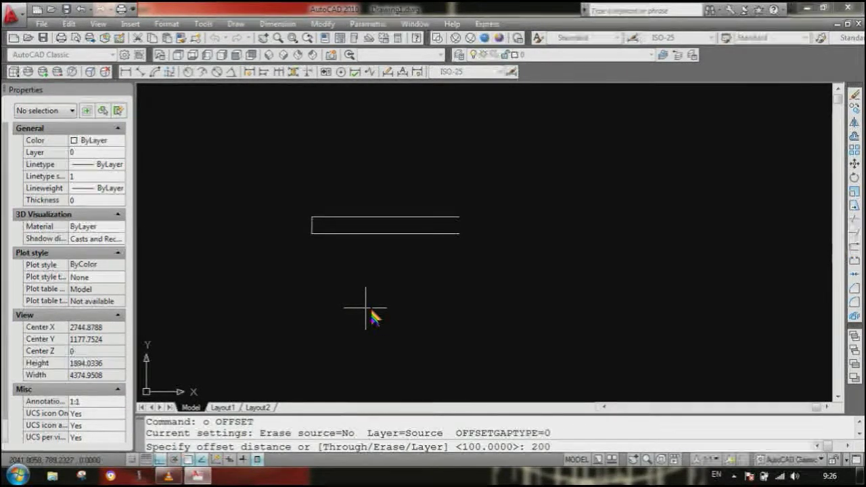
key(Return)
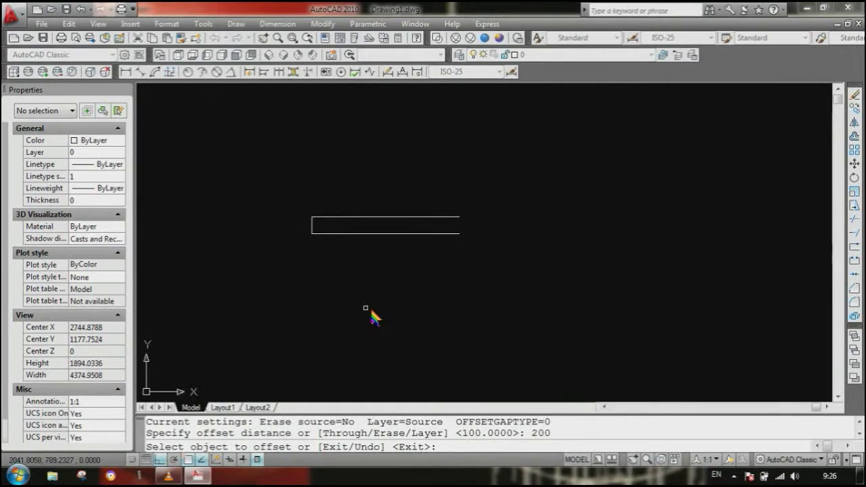
click(414, 220)
click(411, 207)
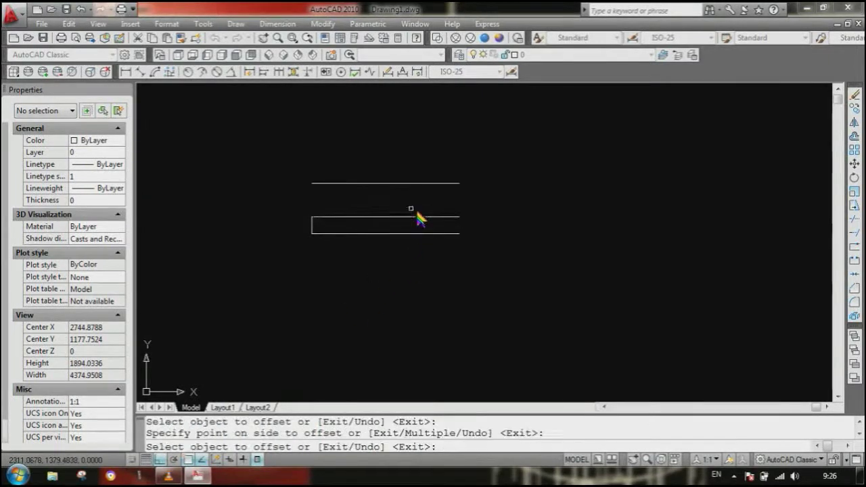
key(Escape)
Extend the left vertical line up to the topmost horizontal line
text(ex)
key(Return)
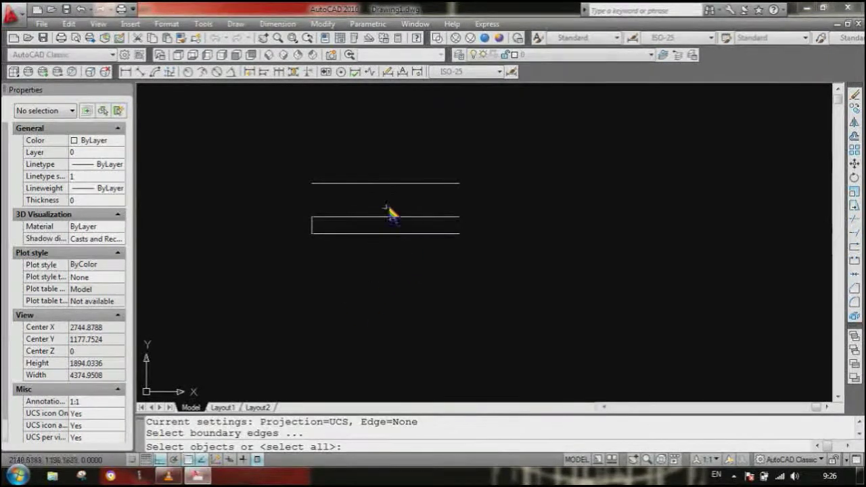
click(377, 177)
click(327, 229)
key(Return)
click(314, 225)
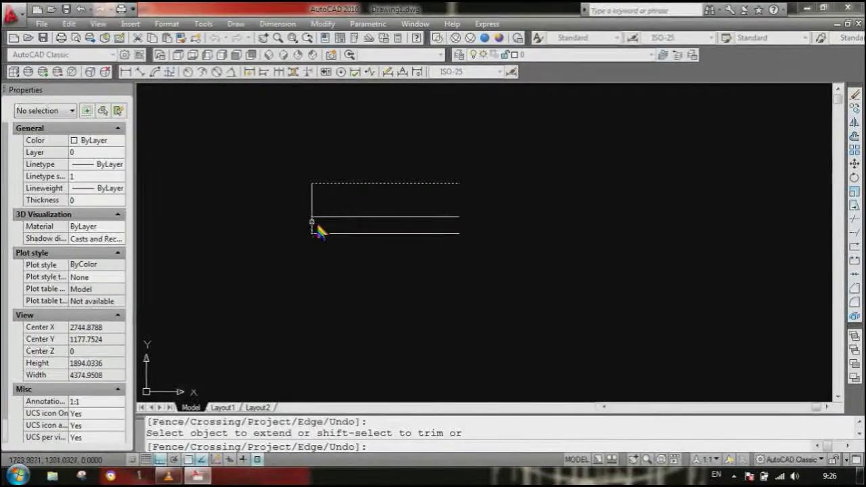
key(Return)
Offset the left vertical line 400 to the right
text(o)
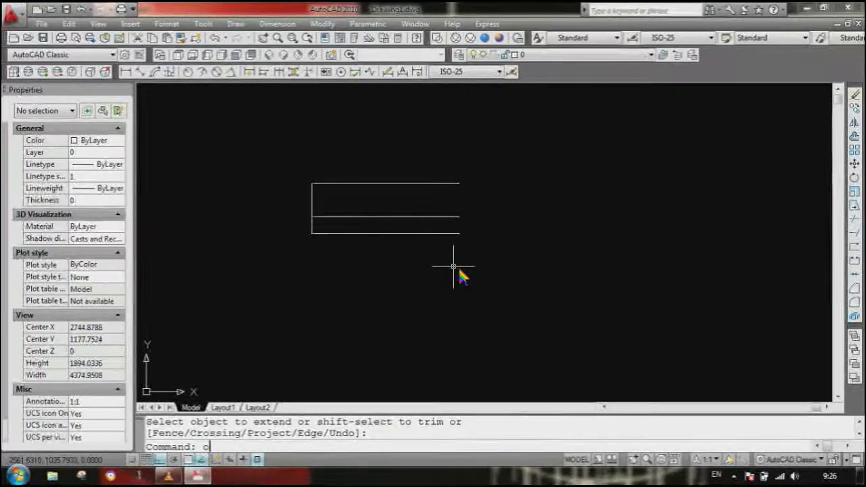
key(Return)
text(400)
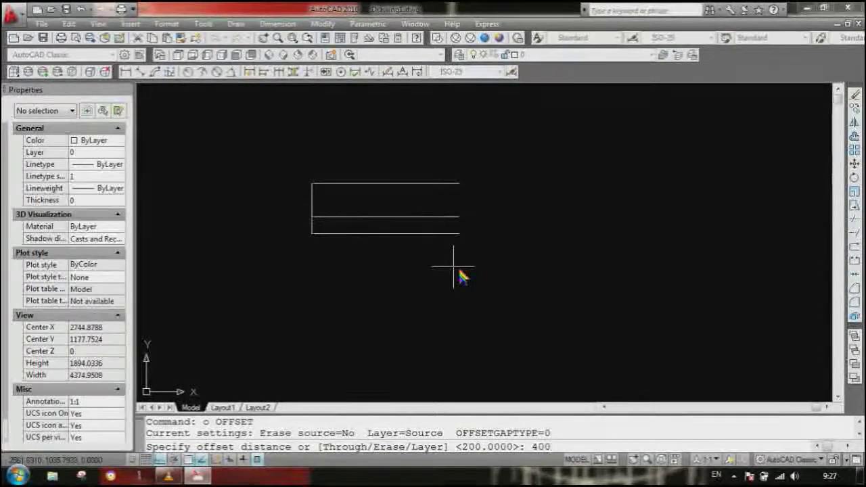
key(Return)
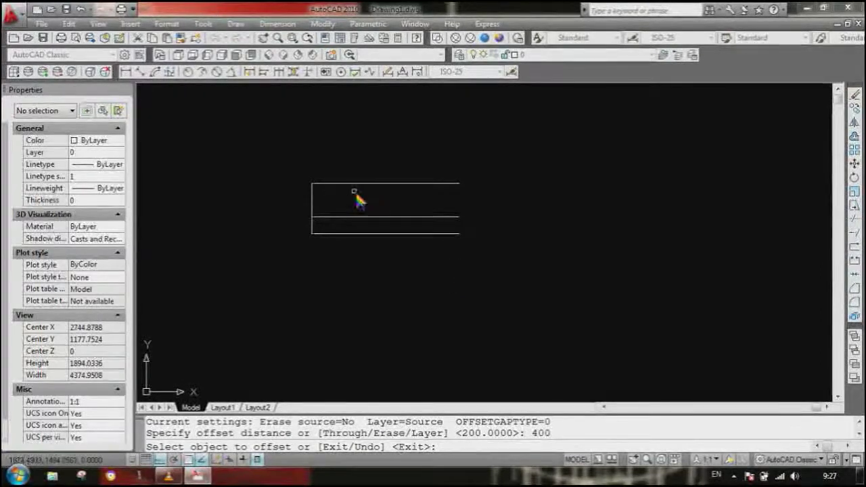
click(313, 207)
click(331, 211)
key(Escape)
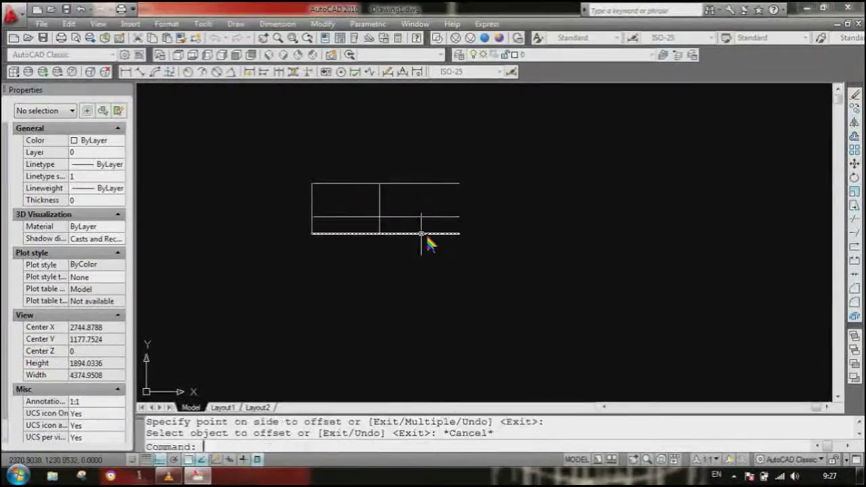
key(Escape)
Trim the ends of the three horizontal lines that extend past the right vertical line
text(tr)
key(Return)
key(Return)
click(447, 267)
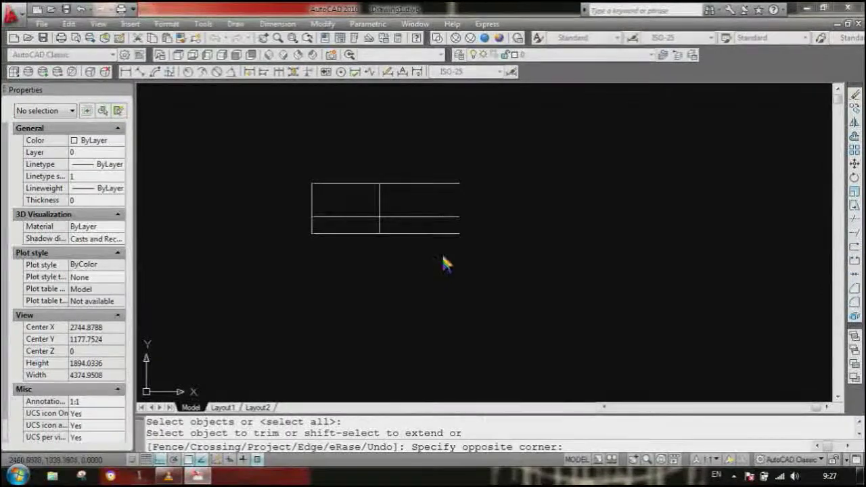
click(392, 205)
key(Escape)
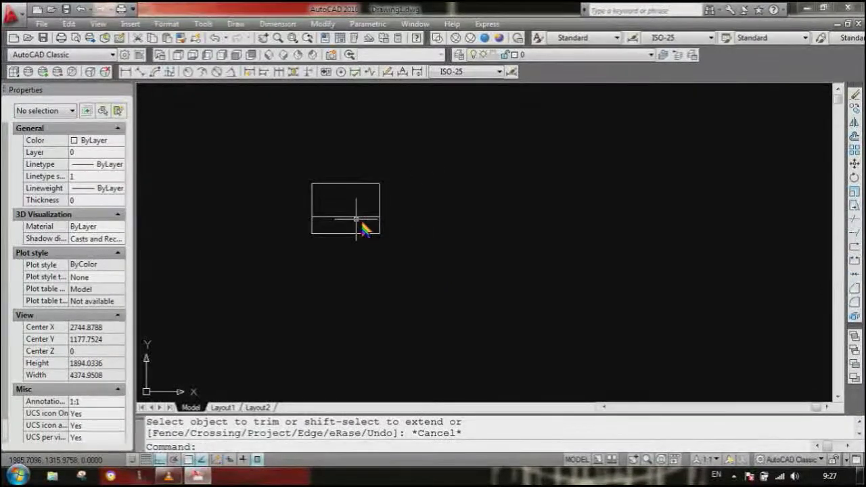
Draw a vertical centre line from the midpoint of the rectangle's top edge to its bottom edge
text(l)
key(Return)
click(346, 185)
click(347, 232)
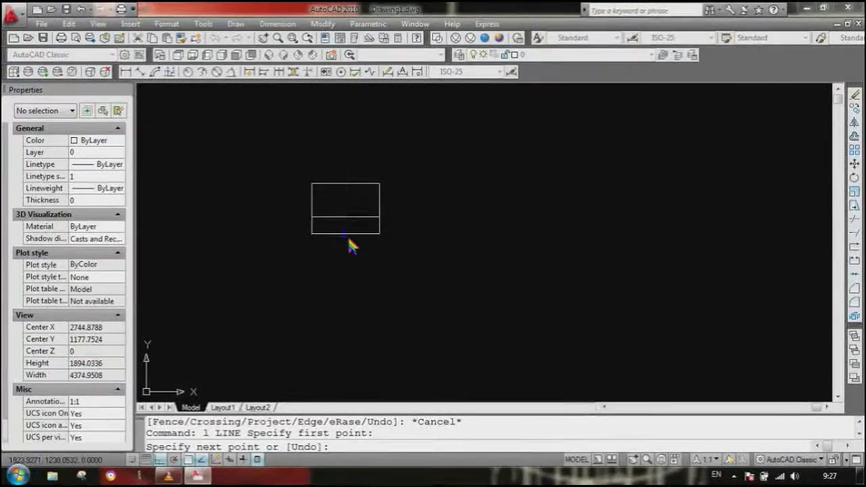
key(Escape)
Erase the horizontal line inside the rectangle
text(e)
key(Return)
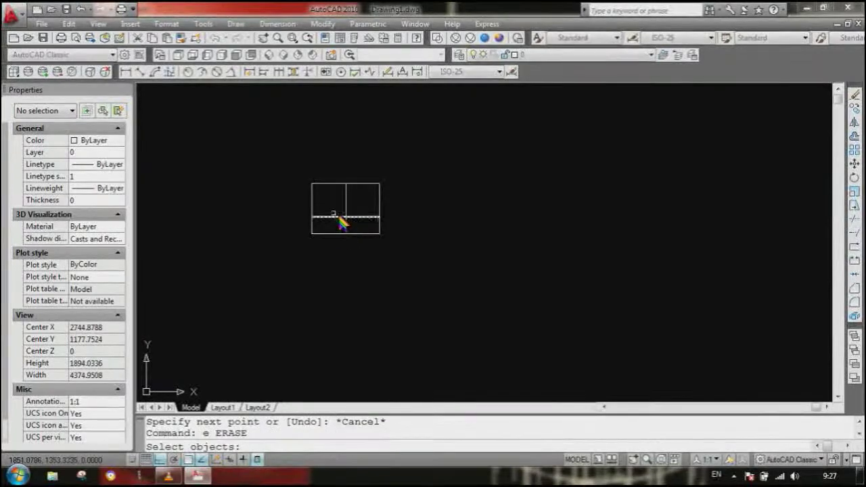
click(331, 217)
key(Return)
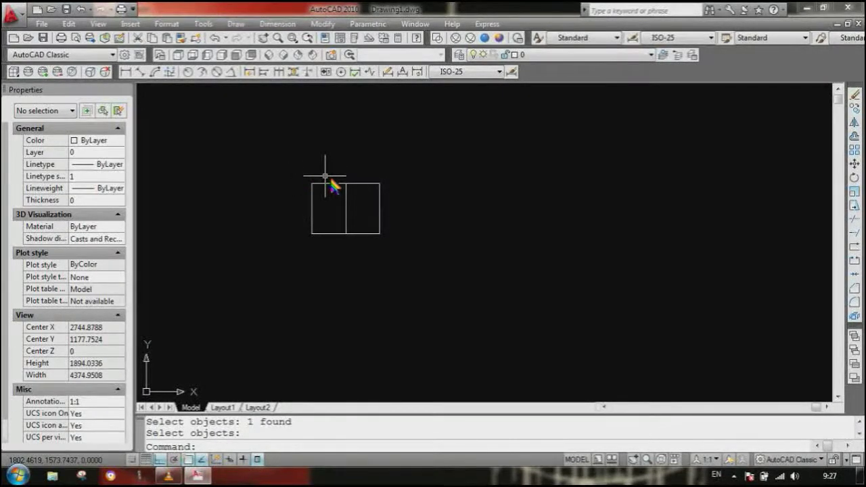
Offset the rectangle's left and right edges inward by 50
text(o)
key(Return)
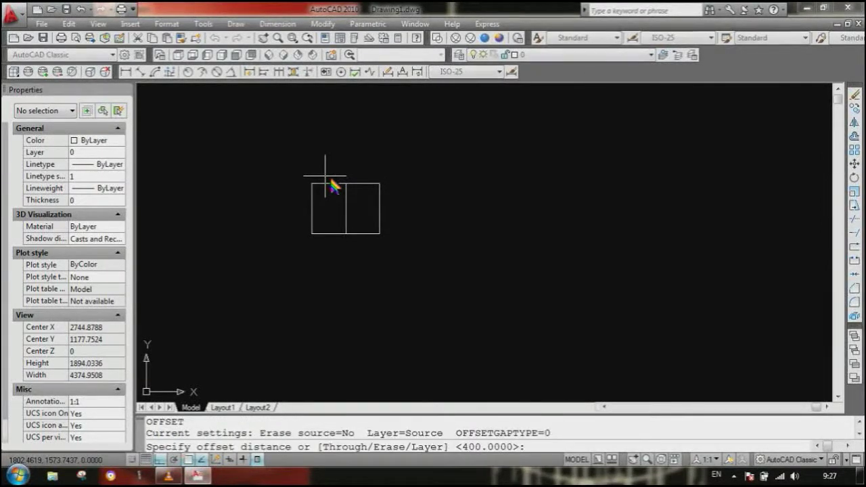
text(50)
key(Return)
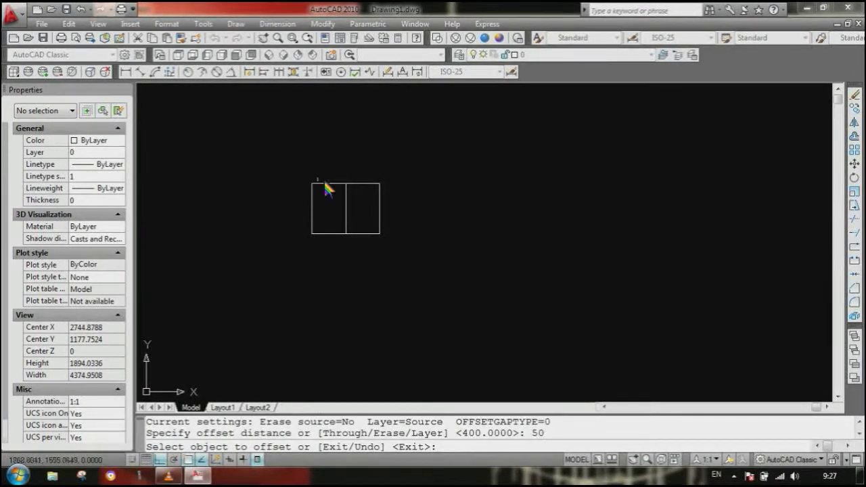
click(312, 202)
click(334, 209)
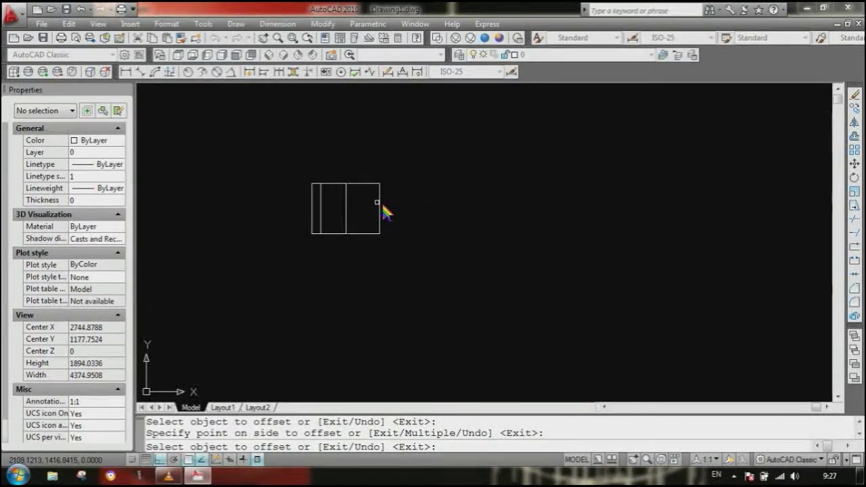
click(380, 202)
click(372, 209)
scroll(326, 211, up, 2)
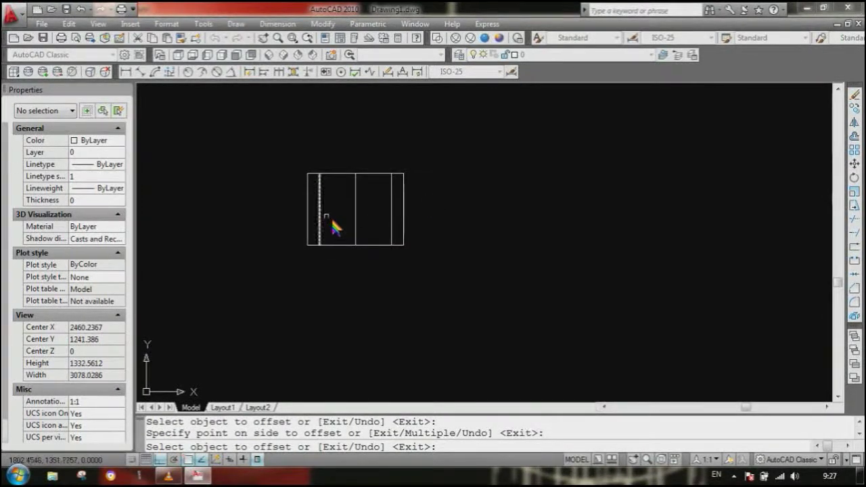
key(Escape)
key(Return)
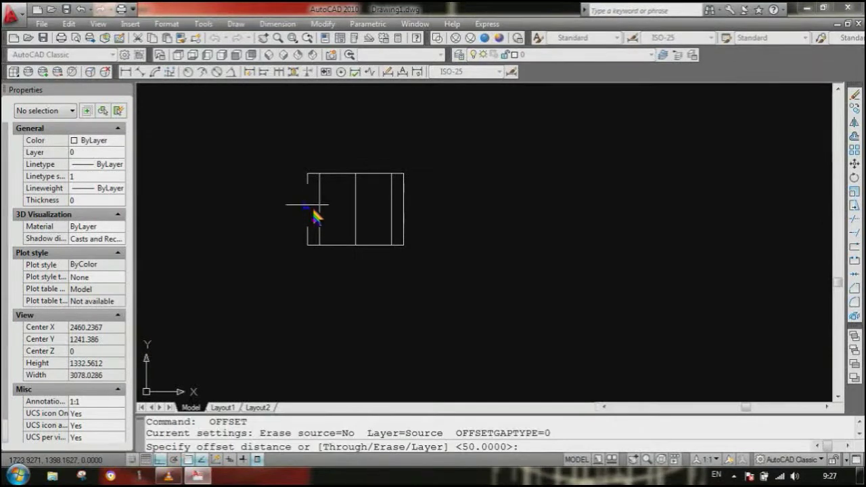
click(308, 210)
click(426, 230)
key(Escape)
key(Escape)
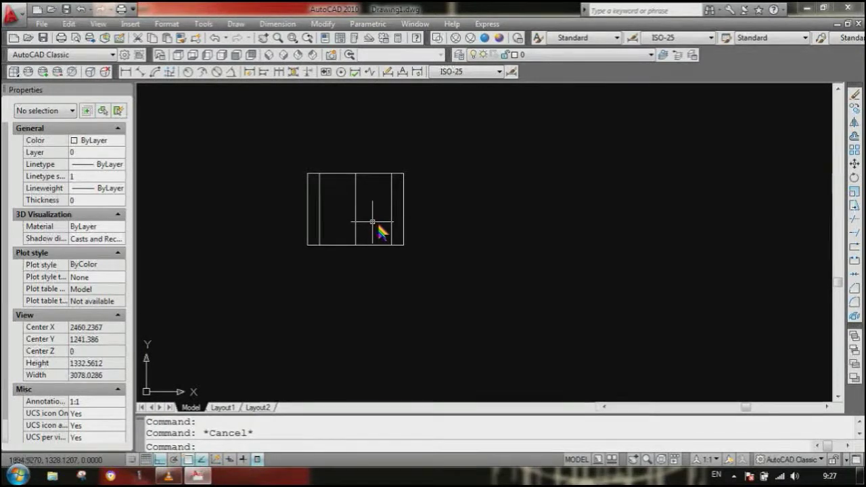
text(o)
key(Return)
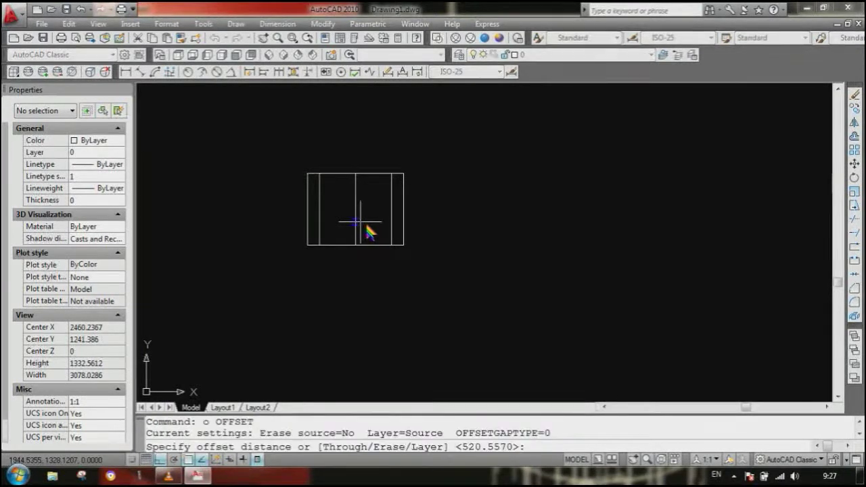
key(Escape)
key(Escape)
Offset the vertical centre line by 50 to both sides
text(o)
key(Return)
text(50)
key(Return)
click(355, 184)
click(345, 190)
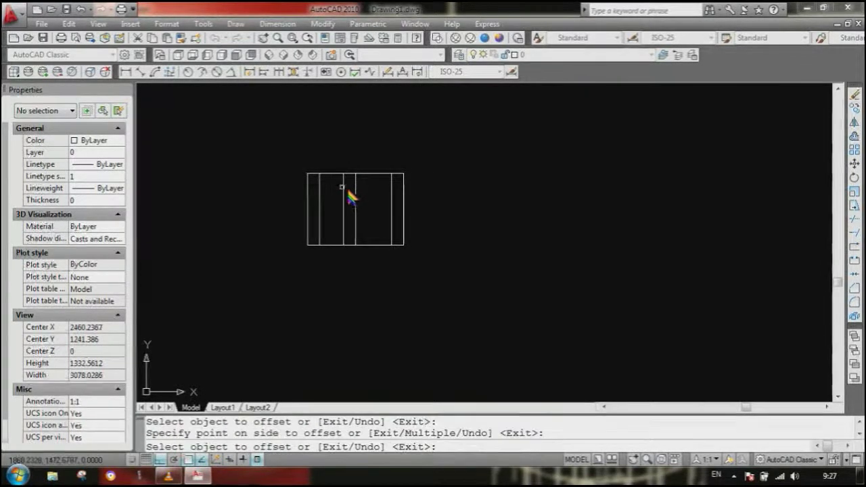
click(353, 185)
click(368, 187)
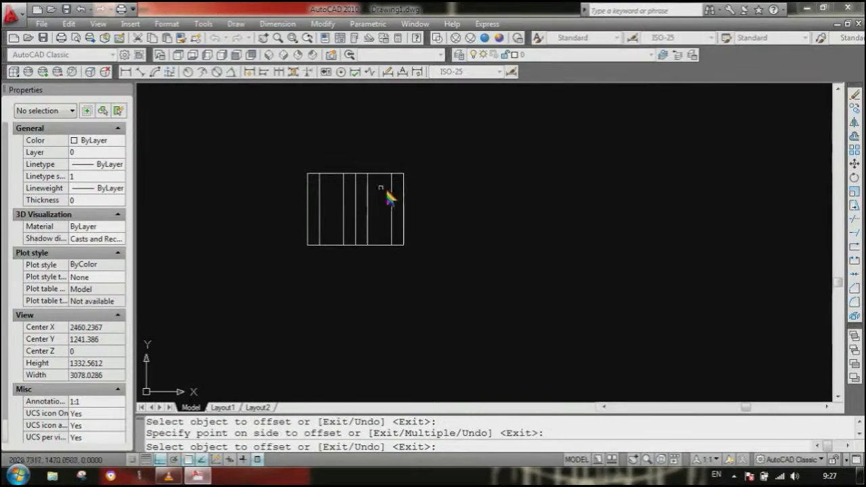
key(Escape)
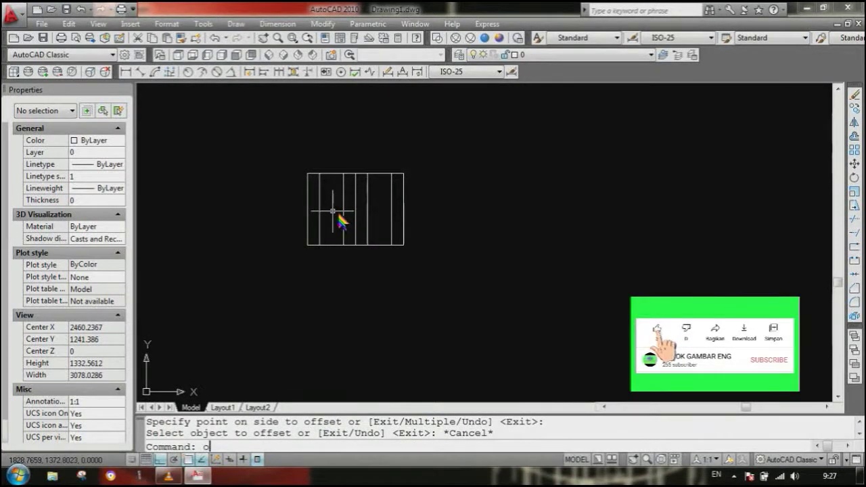
Offset the rectangle's bottom edge upward by 100
text(o)
key(Return)
text(100)
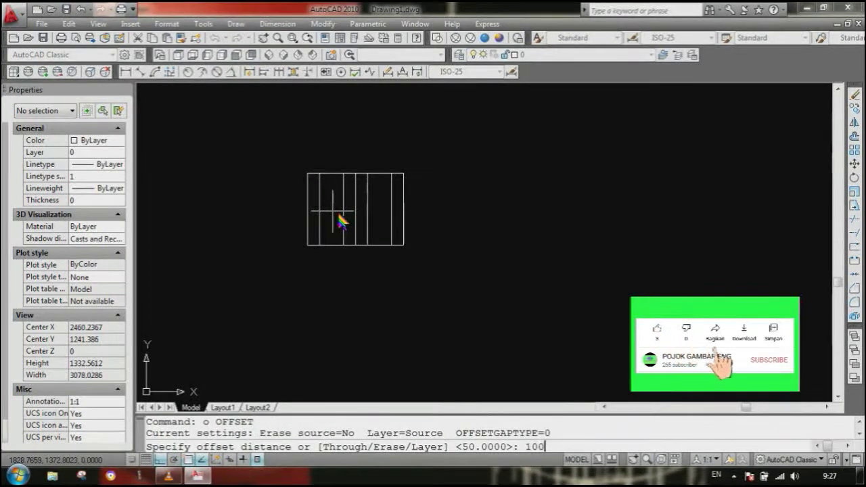
key(Return)
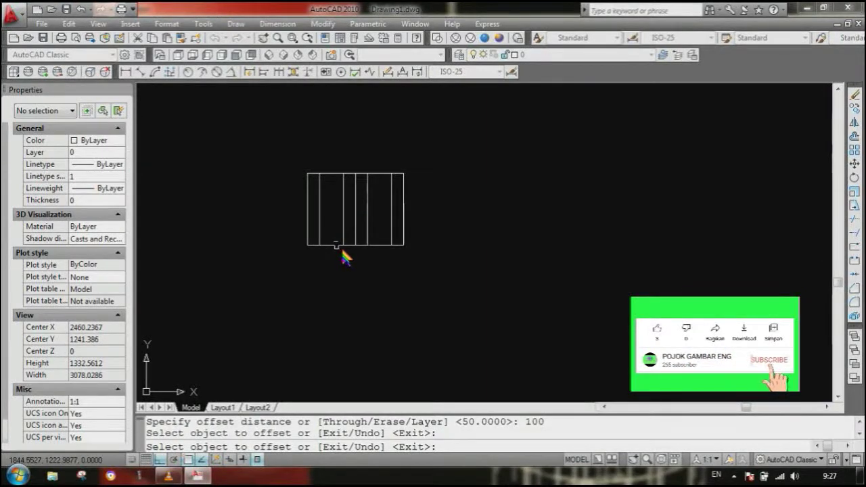
click(341, 245)
click(341, 233)
key(Escape)
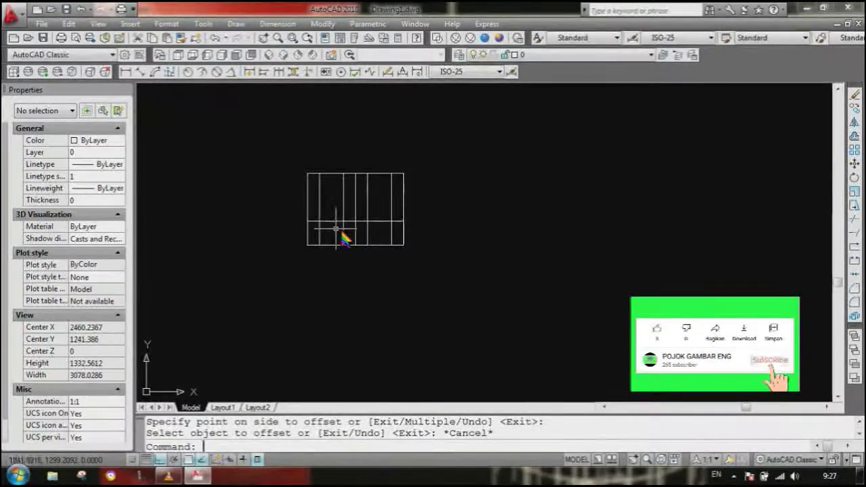
text(l)
key(Return)
key(Escape)
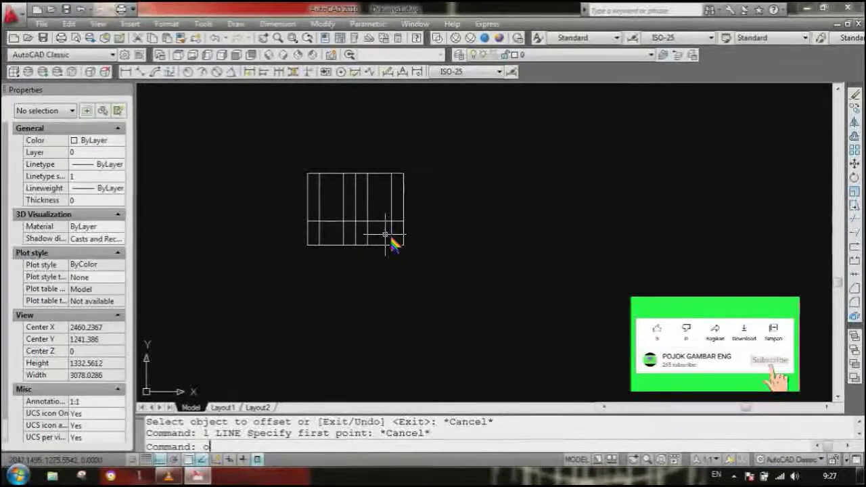
Offset the bottom edge upward by 100 again, and offset the inner horizontal line upward by 100
text(o)
key(Return)
text(1)
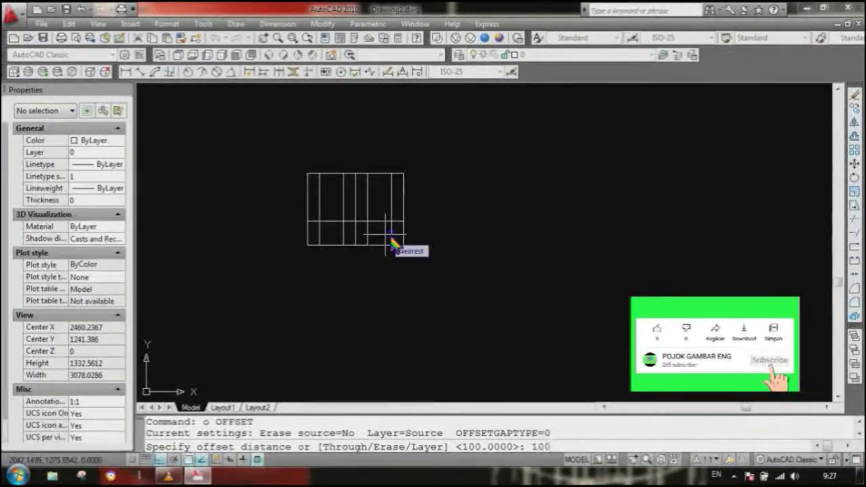
text(00)
key(Return)
click(391, 245)
click(386, 232)
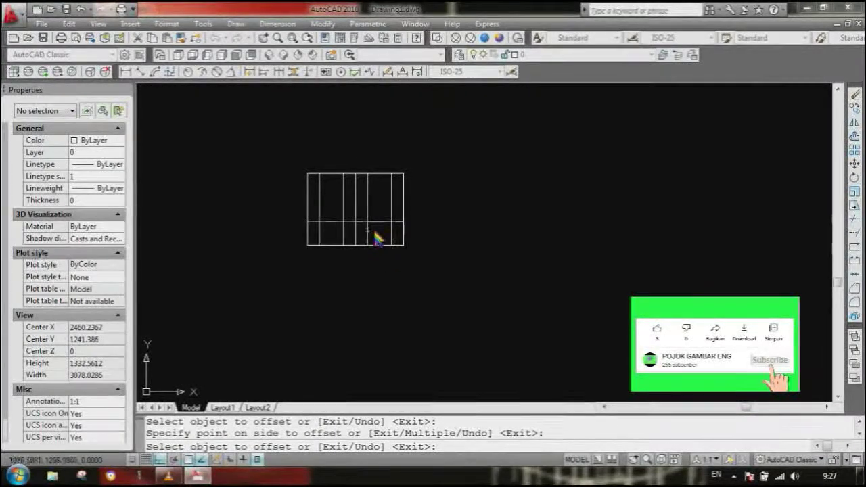
click(381, 220)
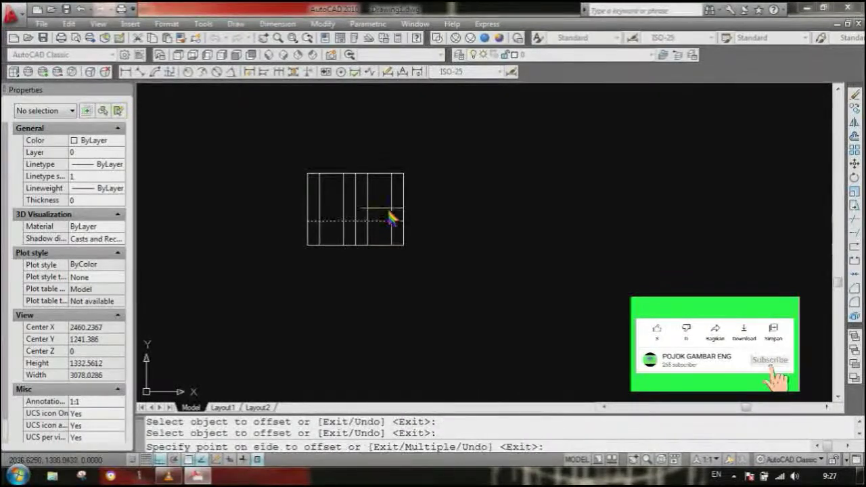
click(377, 207)
key(Escape)
Erase the duplicate lower horizontal line and the two vertical lines nearest the rectangle's left and right edges
text(e)
key(Return)
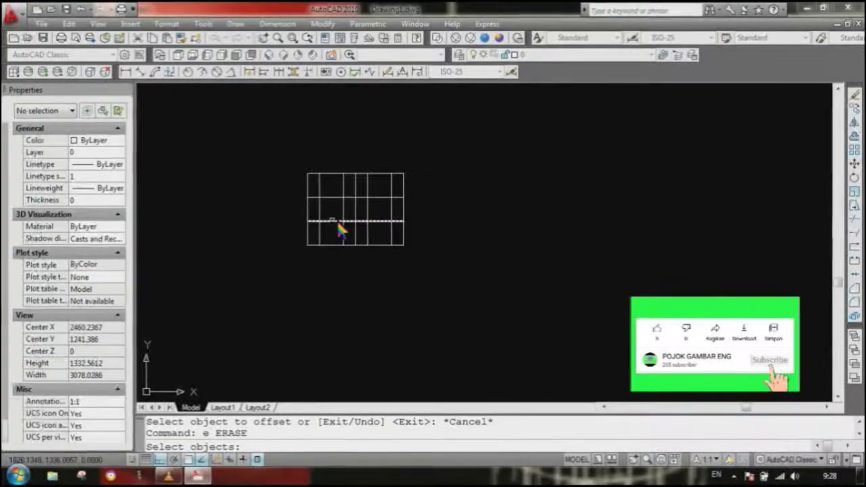
key(Return)
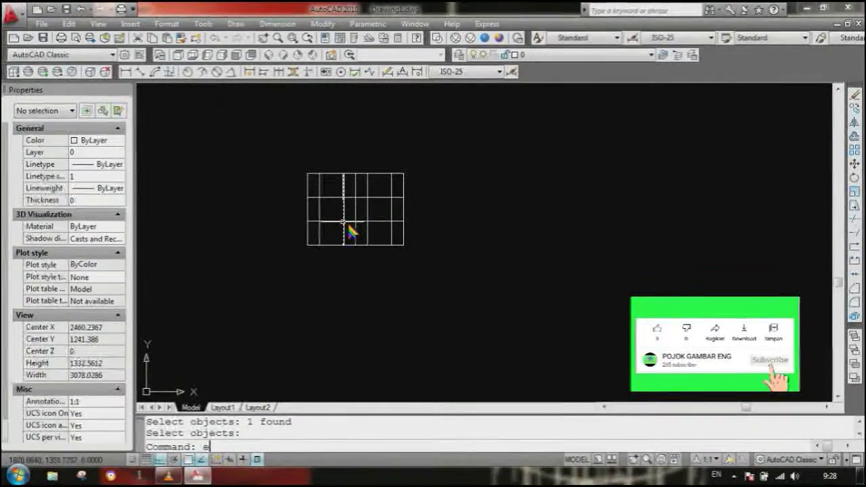
text(e)
key(Return)
click(320, 211)
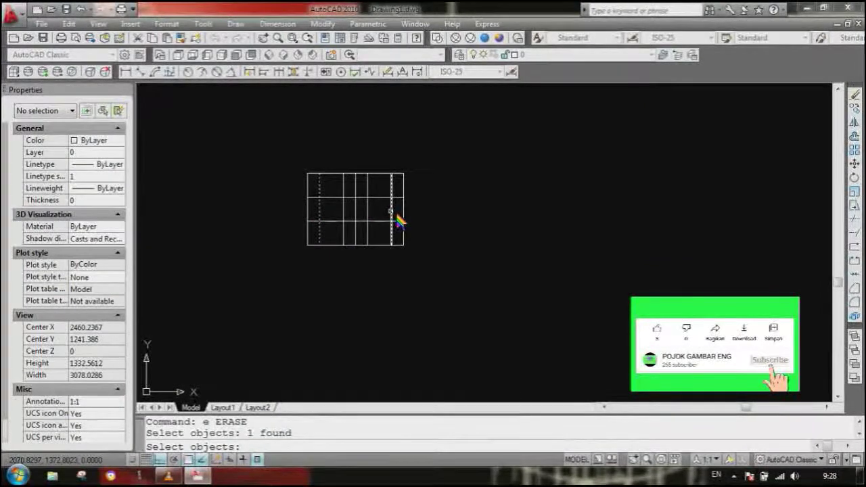
key(Return)
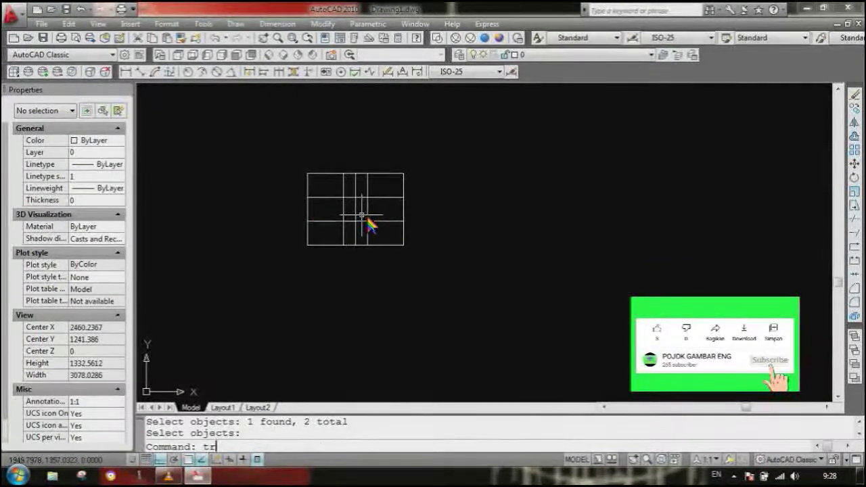
Trim the left edge and the inner vertical line left of centre above the upper horizontal line
text(tr)
key(Return)
key(Return)
click(348, 193)
click(291, 184)
key(Escape)
Draw a sloped line from the top of the trimmed inner vertical to where the lower horizontal meets the left edge
text(l)
key(Return)
click(347, 196)
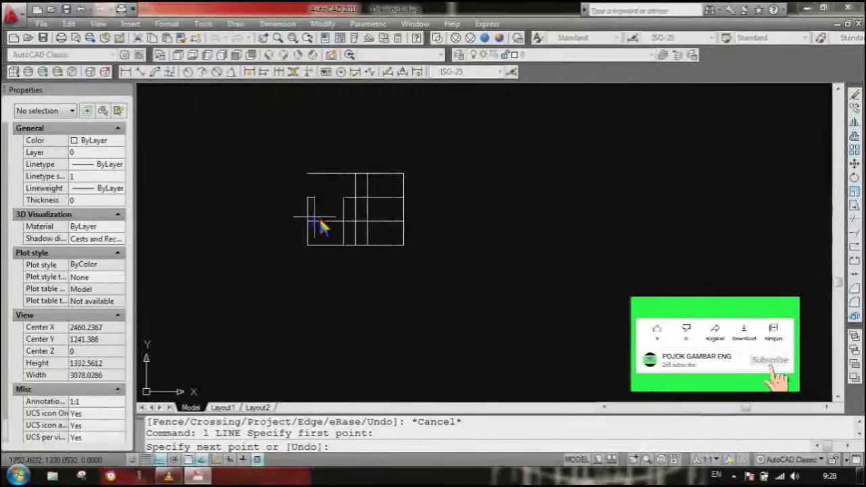
click(308, 220)
key(Escape)
key(Escape)
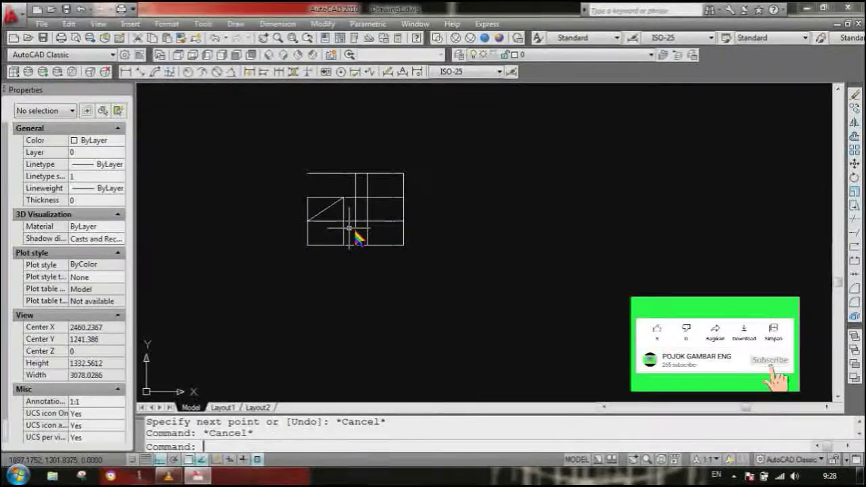
Trim the upper horizontal line and the left edge outside the sloped line to remove the corner
text(tr)
key(Return)
key(Return)
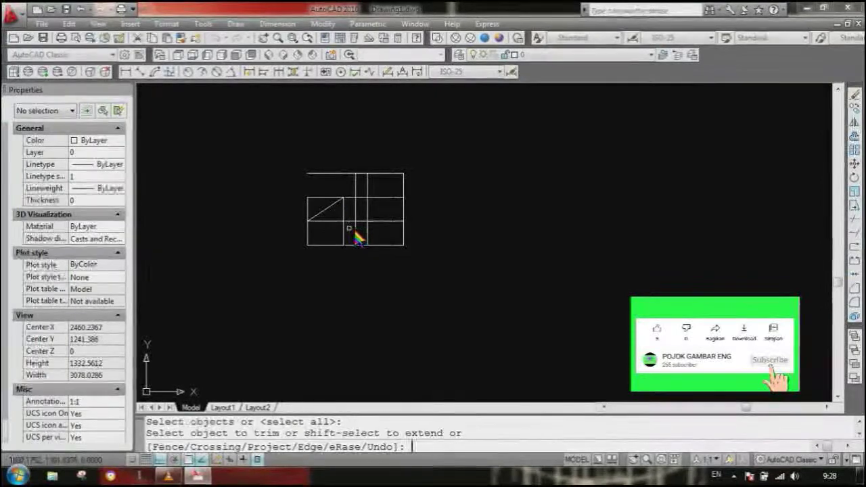
click(331, 207)
click(301, 189)
key(Escape)
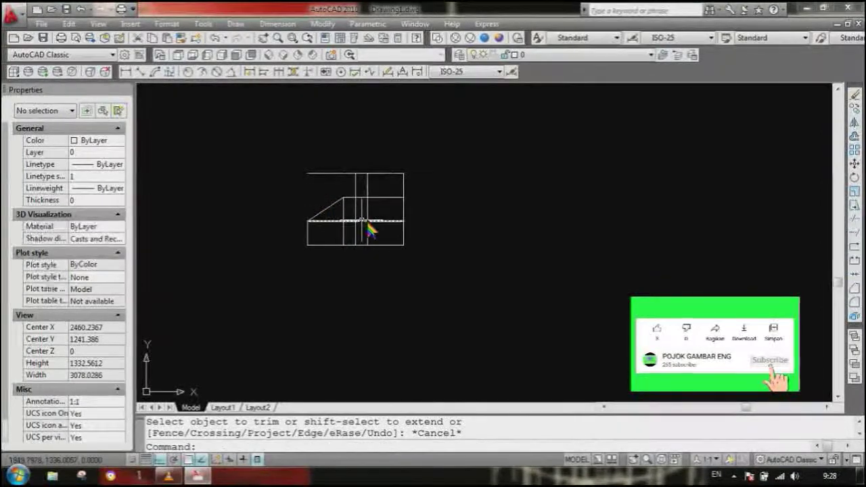
Erase the lower horizontal line and the vertical line left of the centre line
text(e)
key(Return)
click(360, 236)
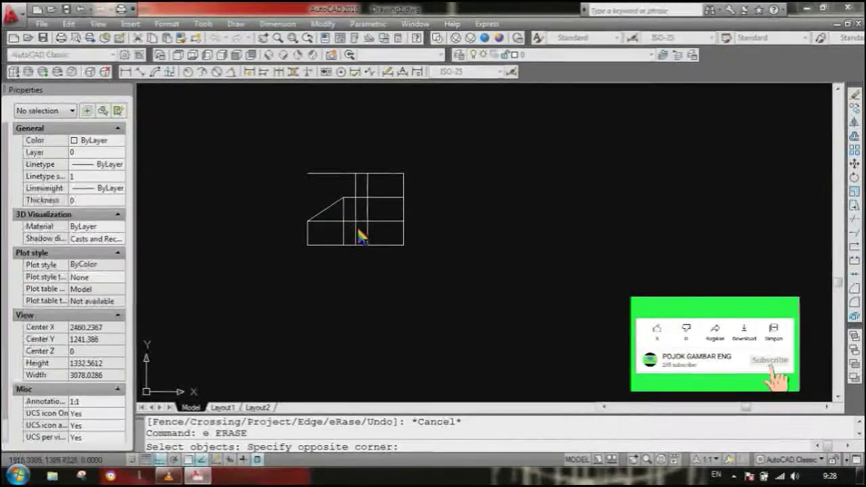
click(342, 226)
key(Return)
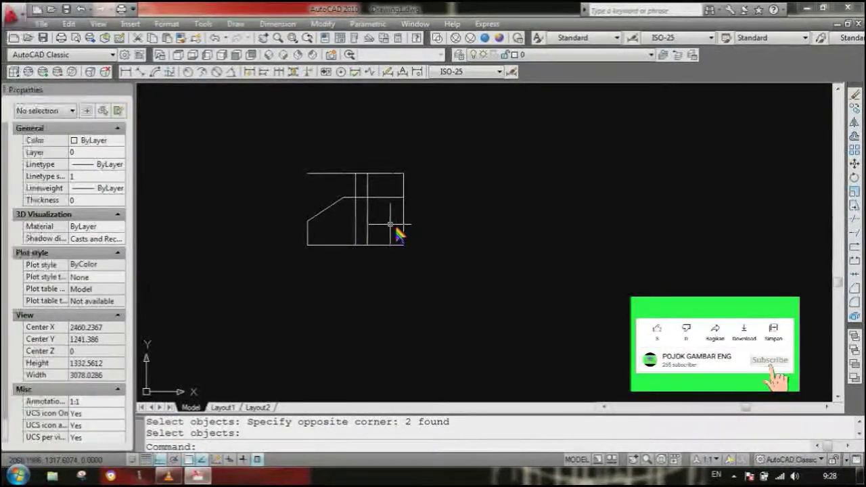
Erase the vertical line just right of the centre line
text(e)
key(Return)
click(377, 221)
click(377, 227)
click(372, 221)
click(383, 217)
click(368, 215)
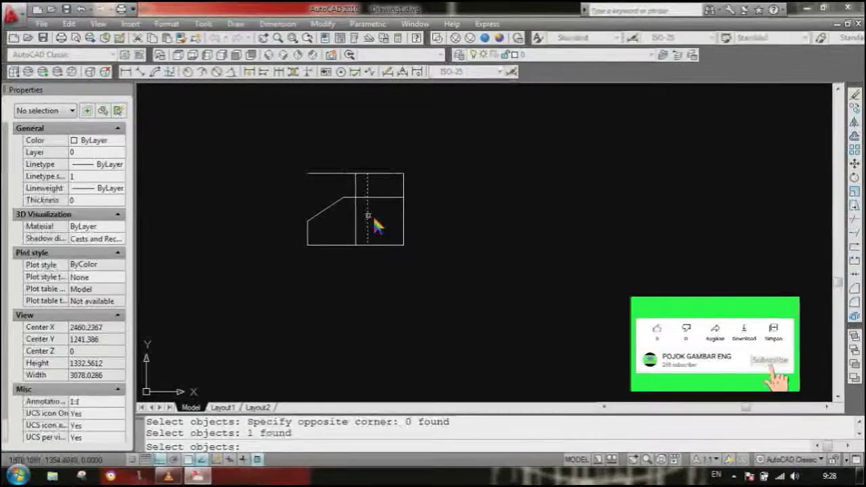
key(Return)
Add a linear dimension for the bottom edge's full width, placed below the shape
click(329, 220)
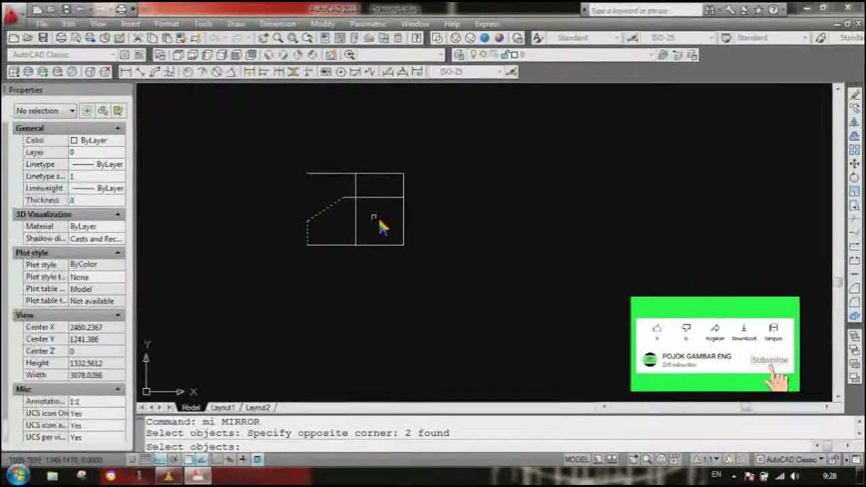
key(Escape)
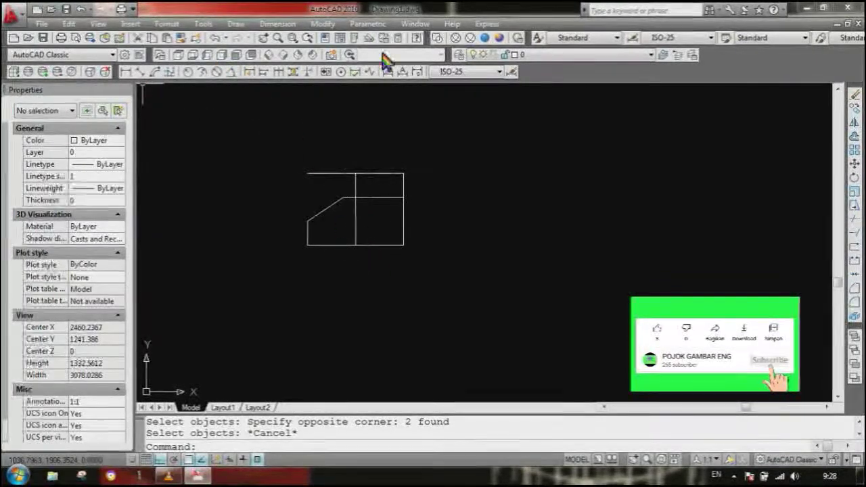
click(125, 72)
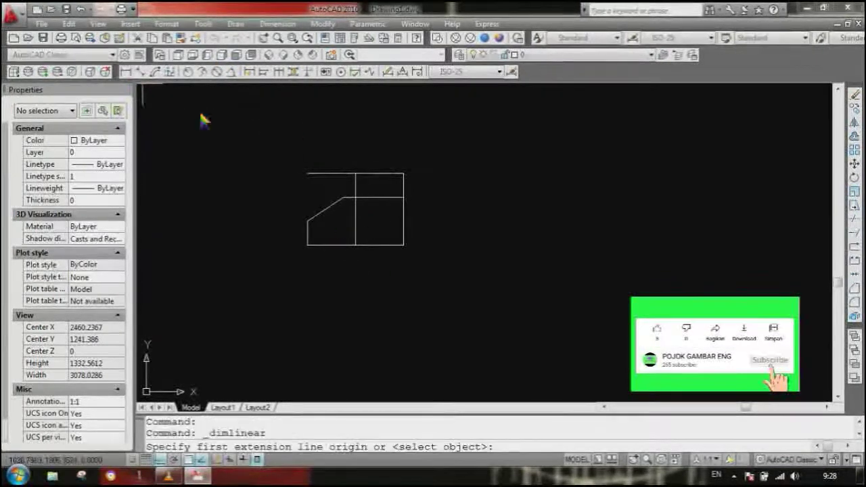
click(308, 245)
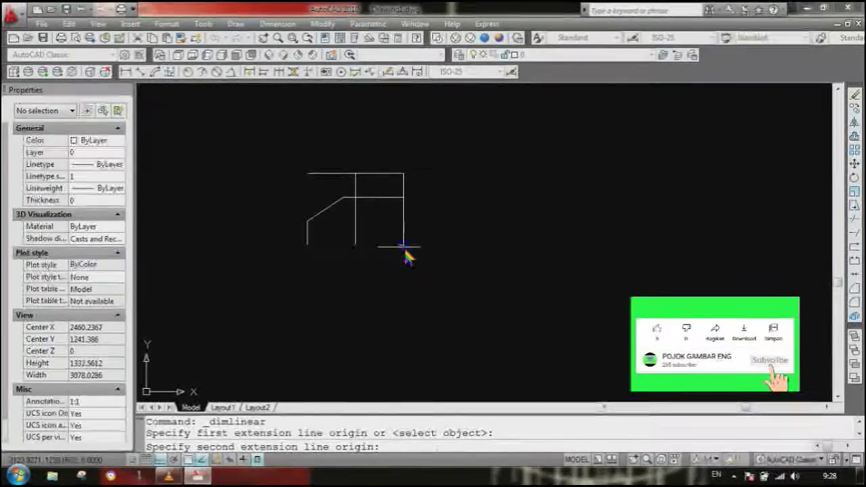
click(404, 245)
click(352, 263)
scroll(365, 270, up, 6)
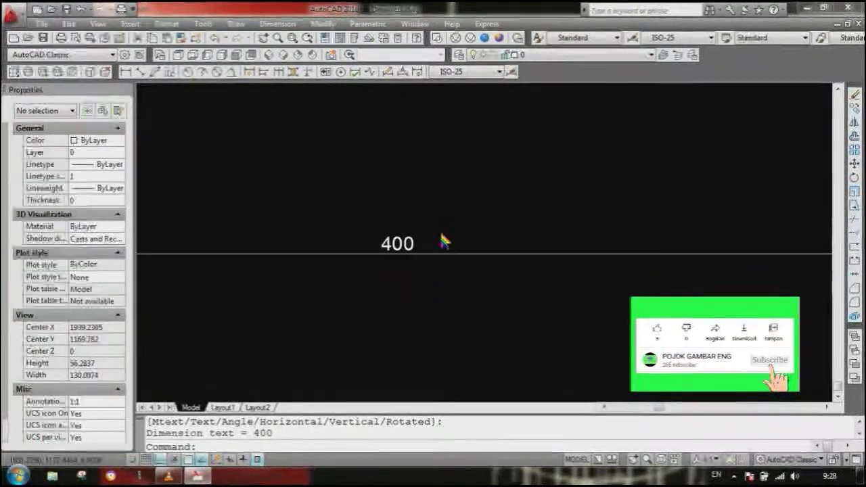
scroll(402, 263, down, 3)
scroll(392, 261, down, 4)
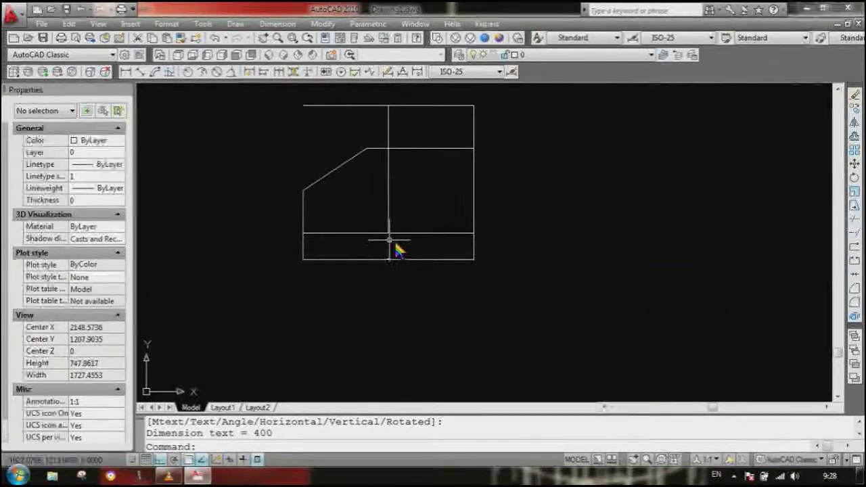
Mirror the left edge and the sloped line about the vertical centre line, keeping the originals
key(Return)
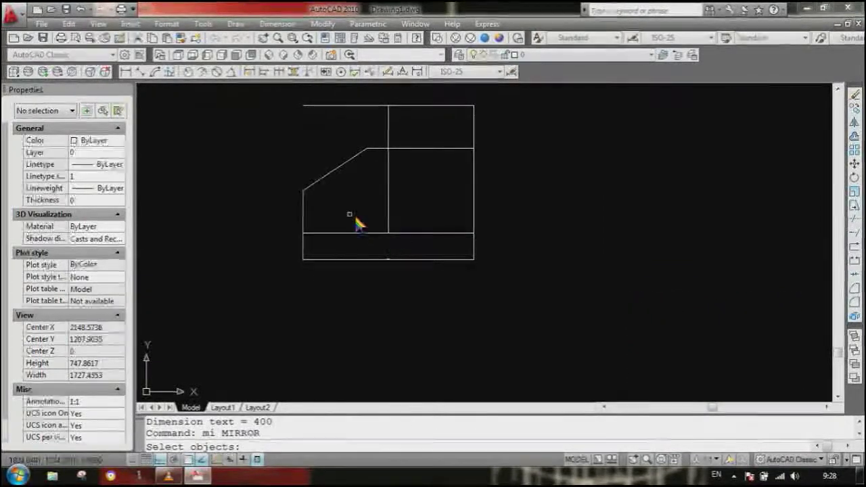
click(350, 214)
click(294, 178)
key(Return)
click(394, 150)
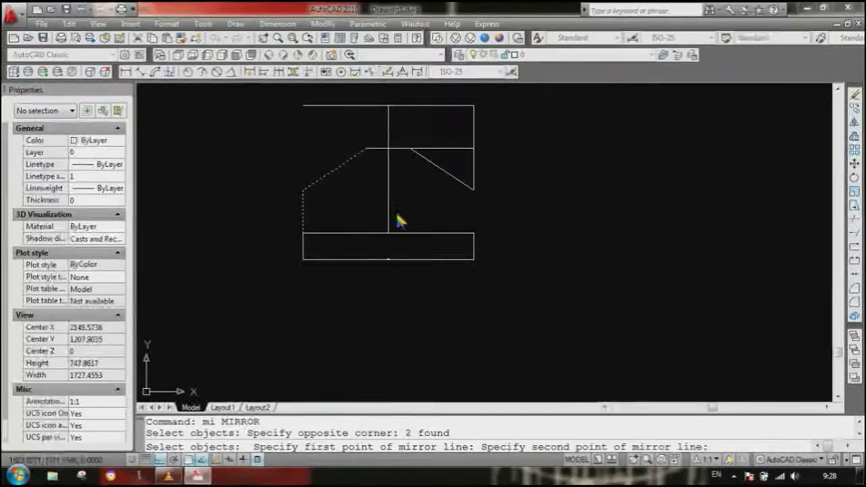
click(387, 289)
key(Return)
text(l)
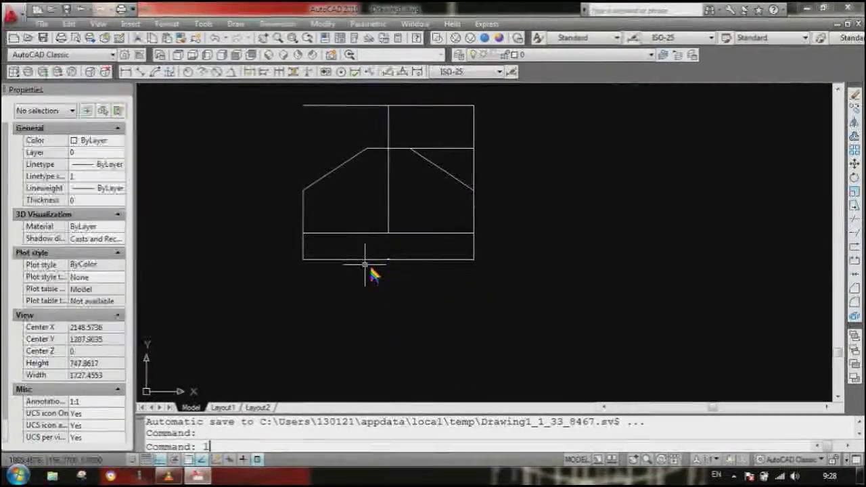
key(Return)
click(303, 190)
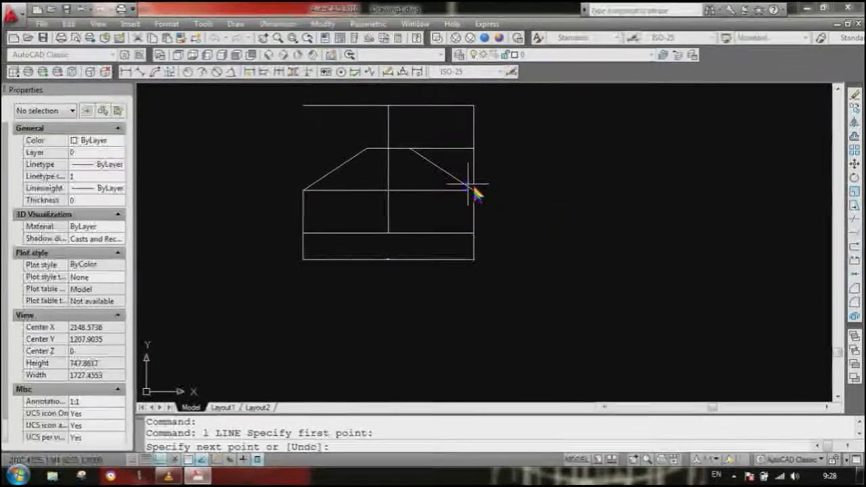
key(Escape)
key(Escape)
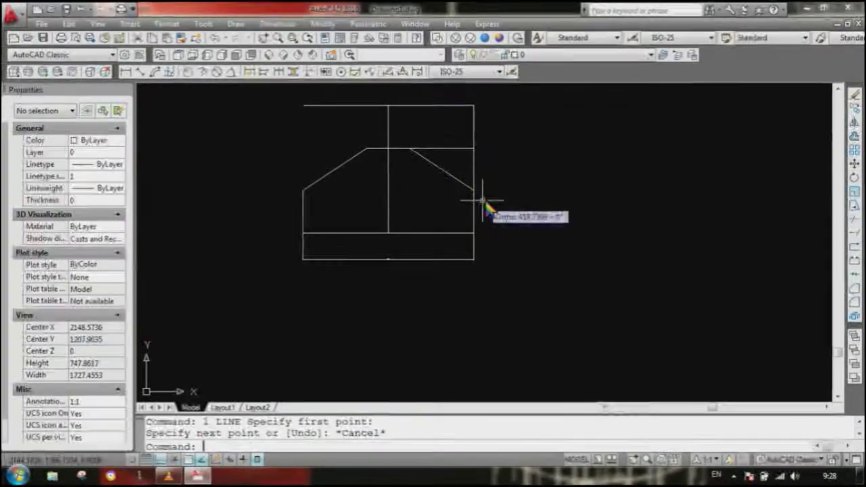
Trim the upper horizontal line where it runs past the mirrored sloped line to the right edge
text(tr)
key(Return)
key(Return)
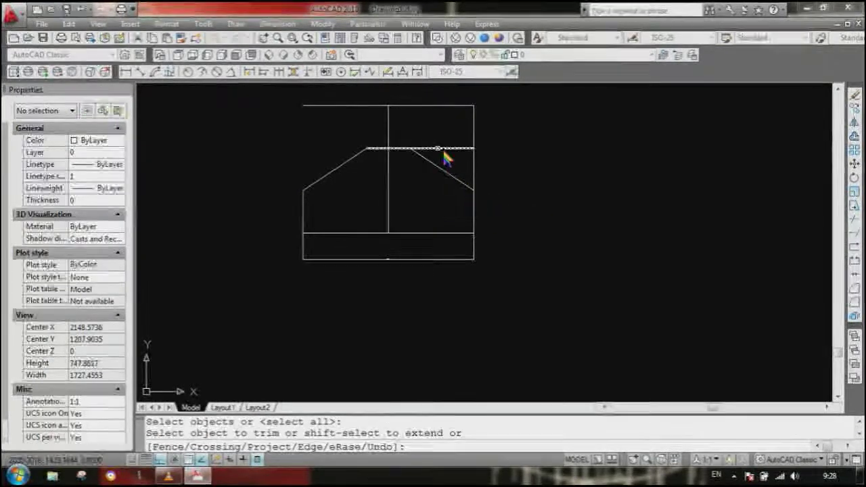
click(443, 150)
key(Escape)
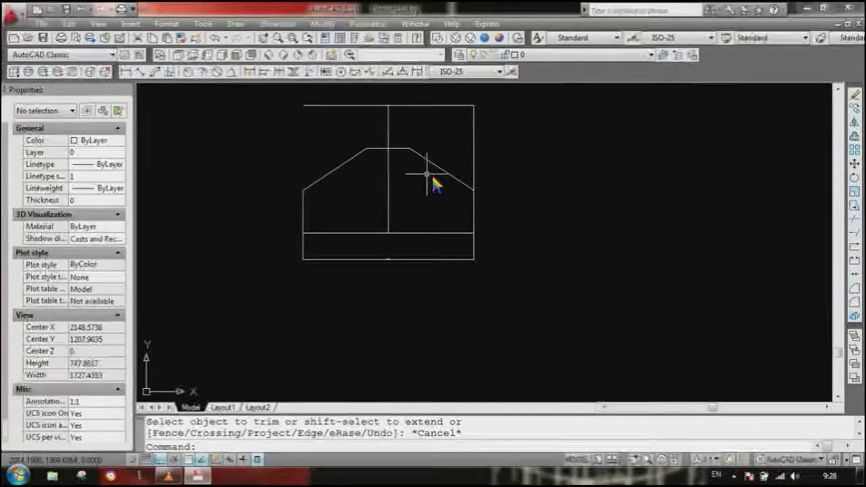
Offset the vertical centre line by 100 to both sides
text(o)
key(Return)
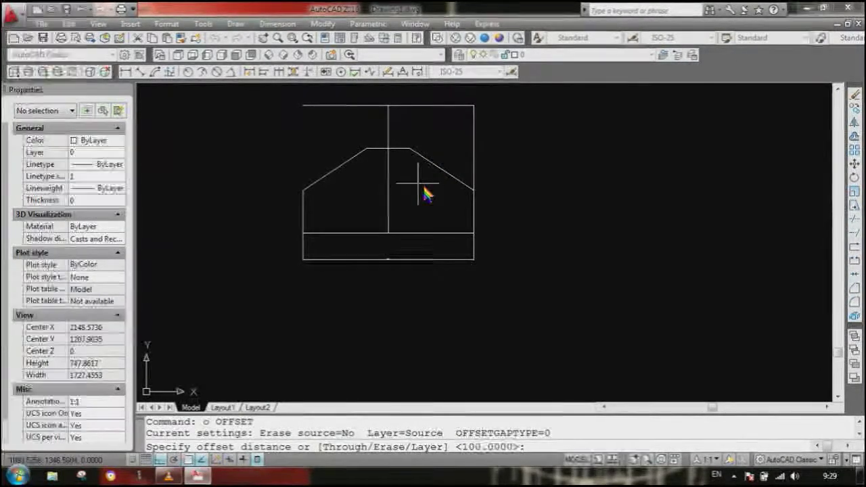
text(1)
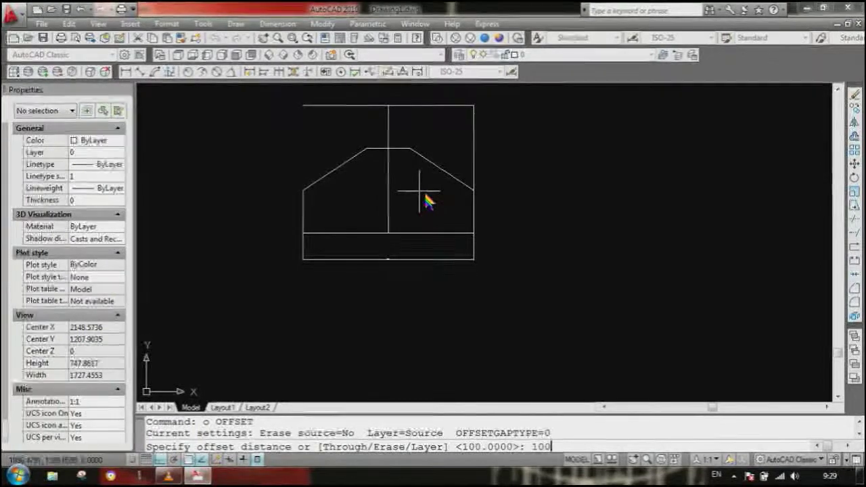
text(00)
key(Return)
click(390, 168)
click(394, 168)
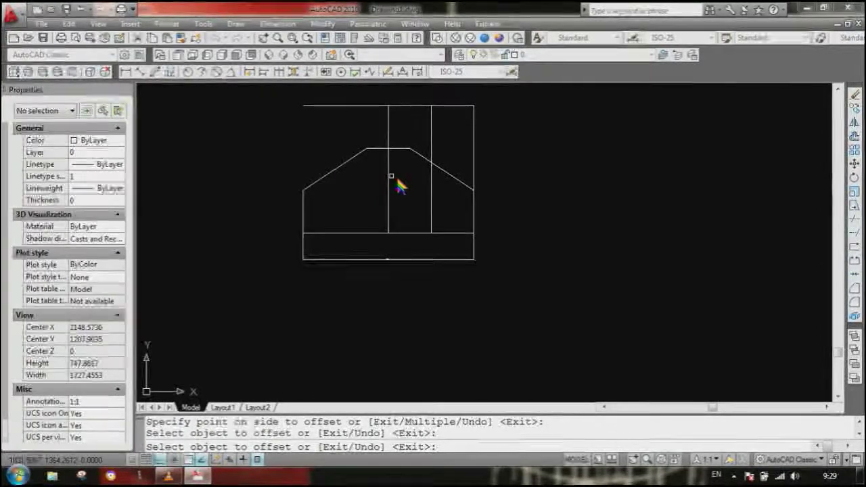
click(390, 176)
click(356, 178)
key(Escape)
Extend the upper horizontal line to the left vertical offset line
text(ex)
key(Return)
click(345, 135)
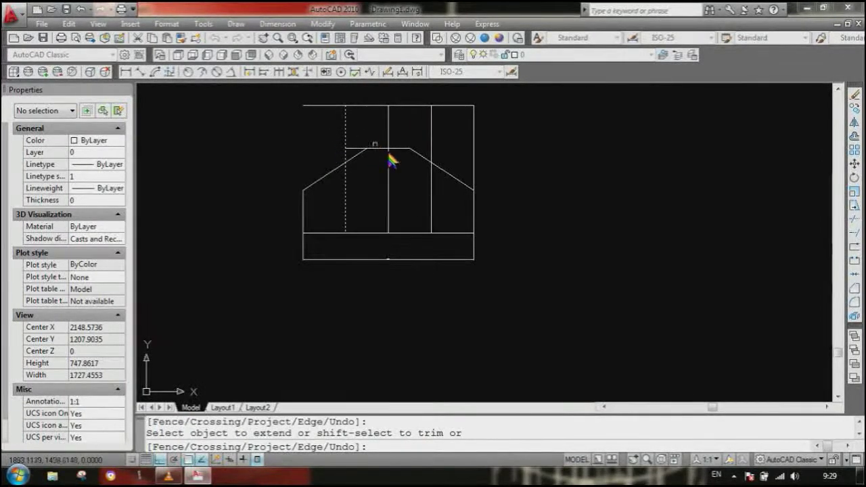
key(Escape)
Trim the left vertical offset line where it runs above the upper horizontal line
scroll(362, 155, up, 3)
text(tr)
key(Return)
key(Return)
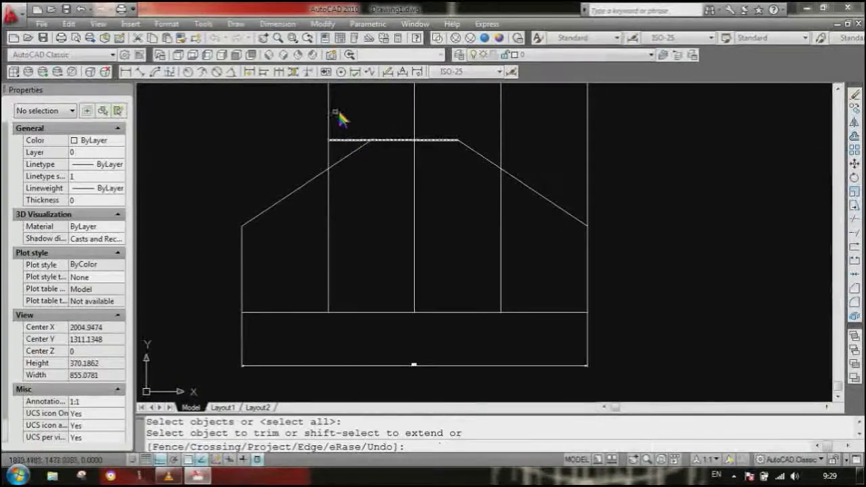
click(334, 112)
click(313, 115)
key(Escape)
Stretch the left sloped line's upper endpoint to the corner of the left offset line and the upper horizontal line
click(346, 156)
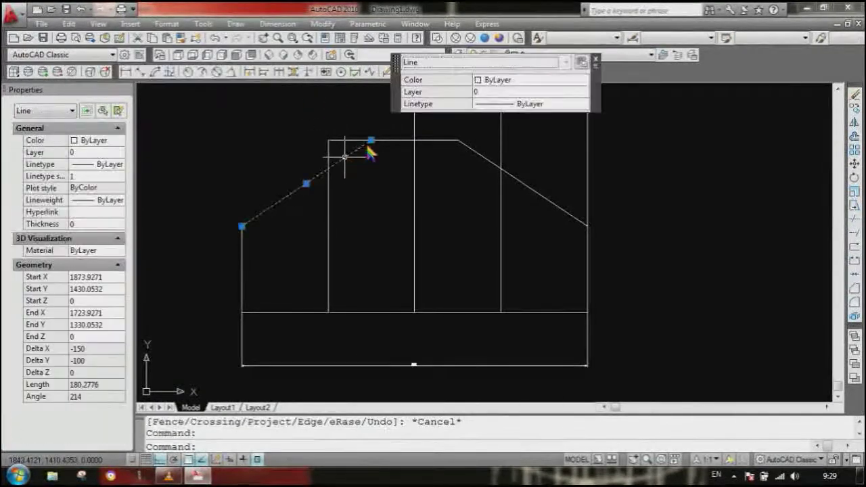
click(371, 140)
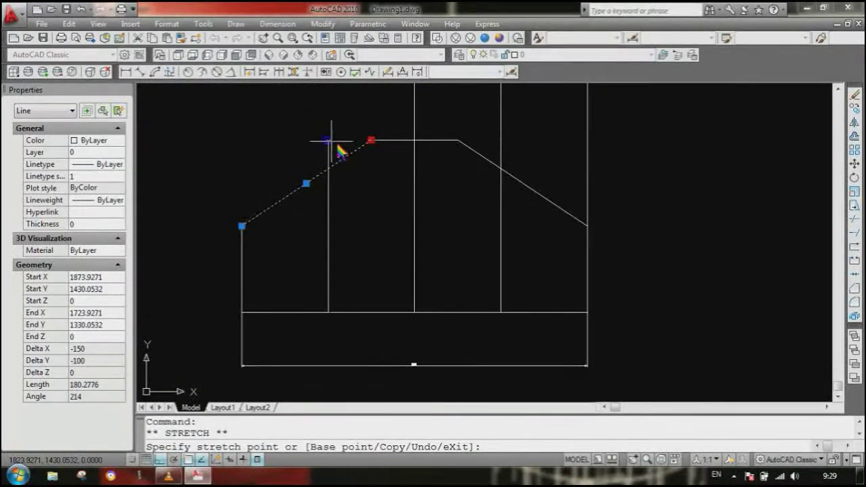
click(330, 141)
key(Escape)
Erase the rest of the left vertical offset line
text(e)
key(Return)
click(337, 228)
click(342, 227)
key(Return)
Mirror the reshaped left sloped line about the vertical centre line, keeping the original
text(mi)
key(Return)
click(338, 223)
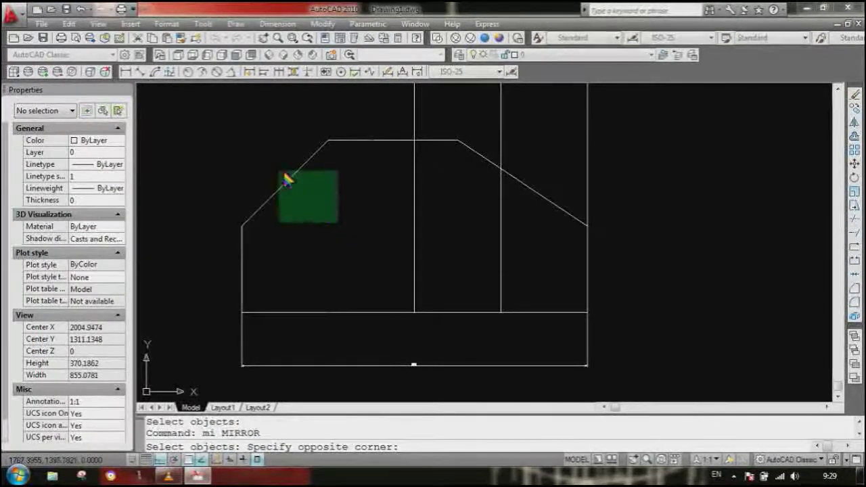
click(285, 178)
key(Return)
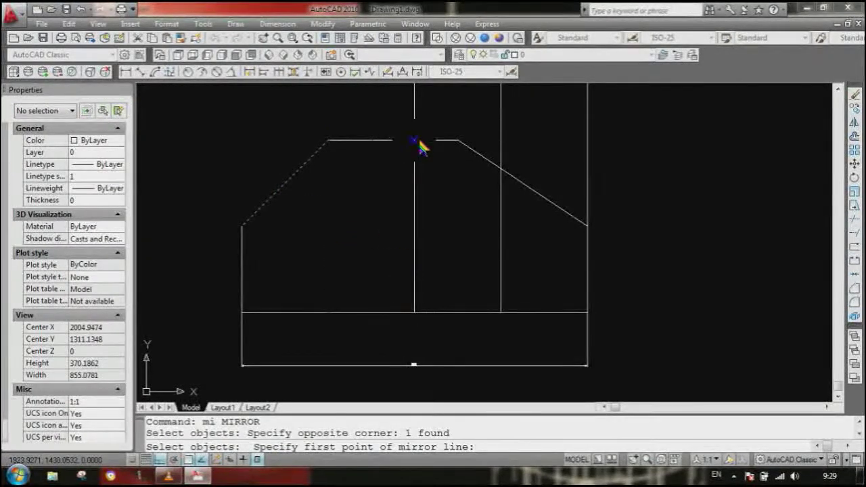
click(417, 142)
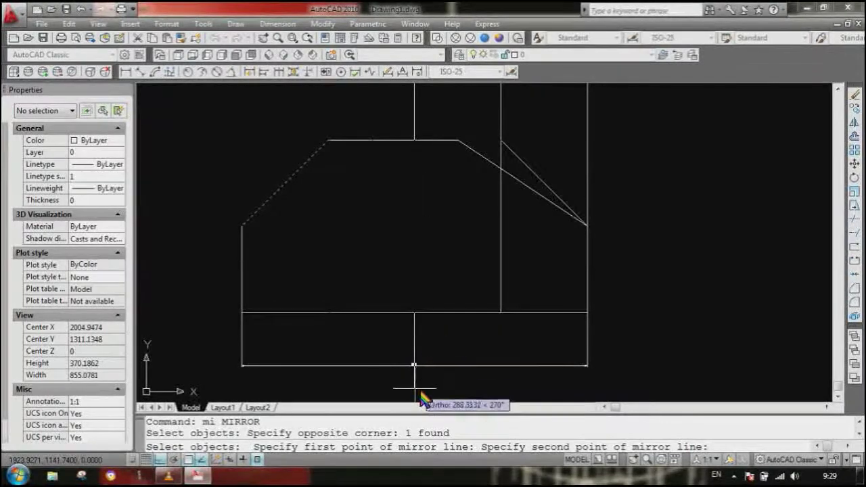
click(414, 366)
key(Return)
Extend the upper horizontal line to the upper end of the new right sloped line
text(ex)
key(Return)
click(512, 149)
click(510, 151)
key(Return)
click(433, 178)
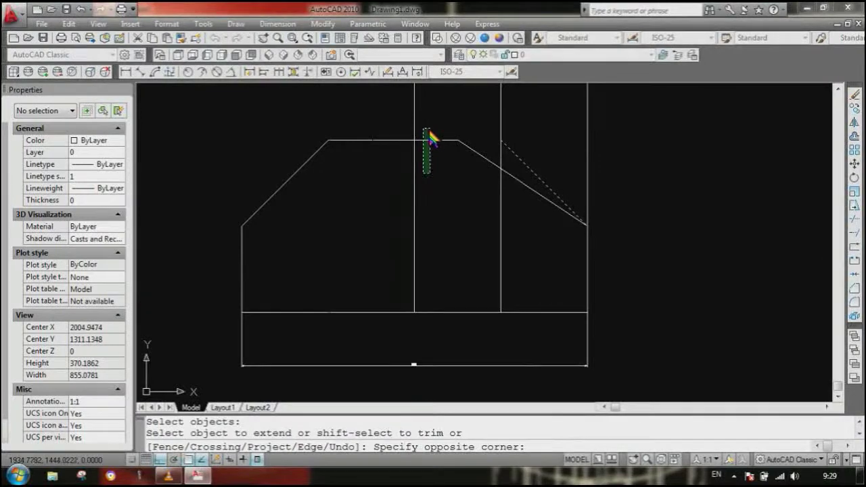
click(429, 132)
key(Escape)
Erase the right vertical offset line and the old, shallower right sloped line
text(e)
key(Return)
click(489, 241)
click(518, 243)
click(518, 244)
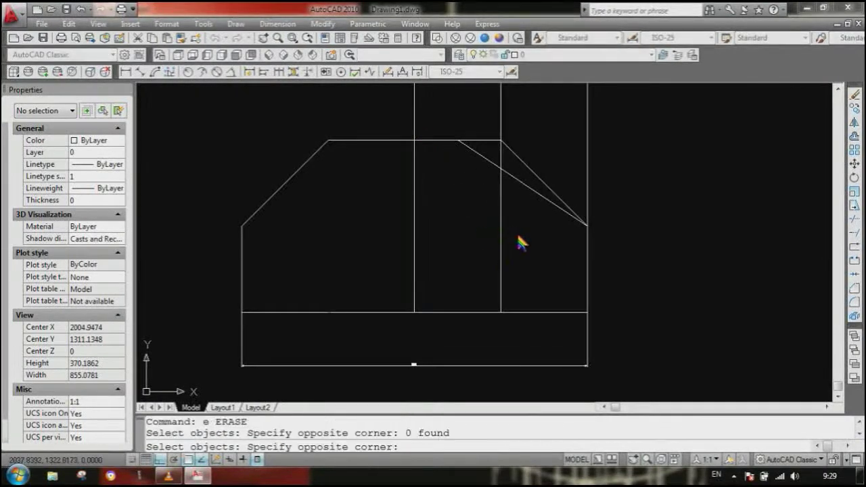
click(500, 203)
key(Return)
key(Return)
click(504, 170)
key(Return)
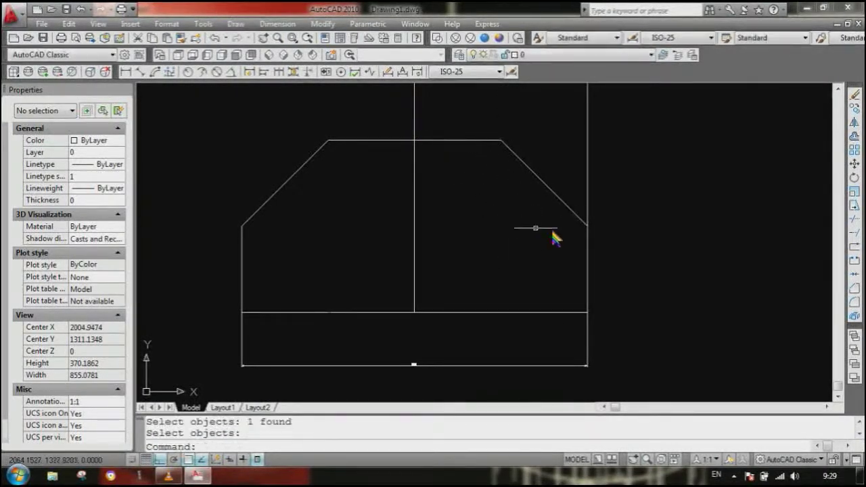
Trim the right edge above its junction with the right sloped line
text(tr)
key(Return)
key(Return)
click(597, 158)
click(577, 146)
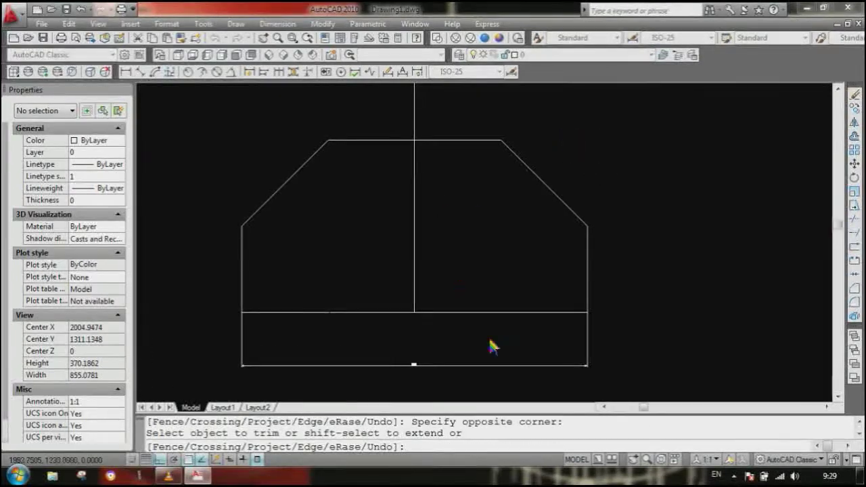
key(Escape)
Trim the vertical centre line above the profile's upper horizontal edge
scroll(494, 330, down, 4)
text(tr)
key(Return)
key(Return)
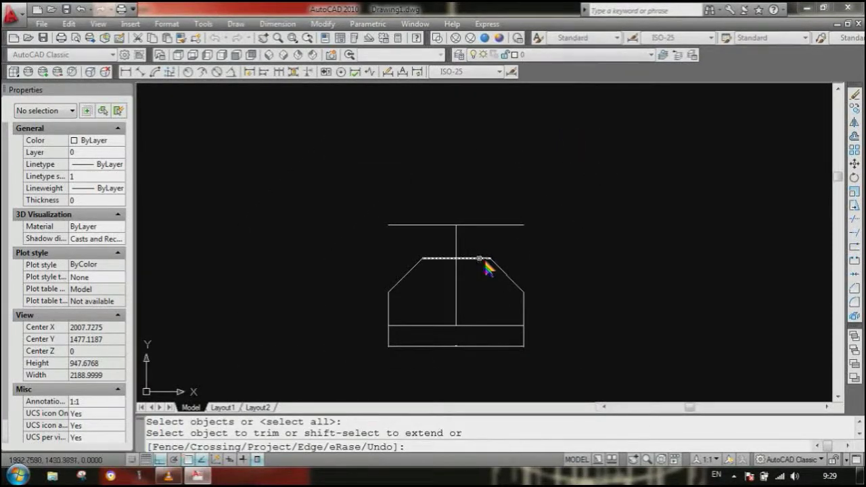
click(479, 245)
click(426, 228)
key(Escape)
Convert the profile's upper edge to a polyline and join the sloped, side and bottom edges to it
text(pe)
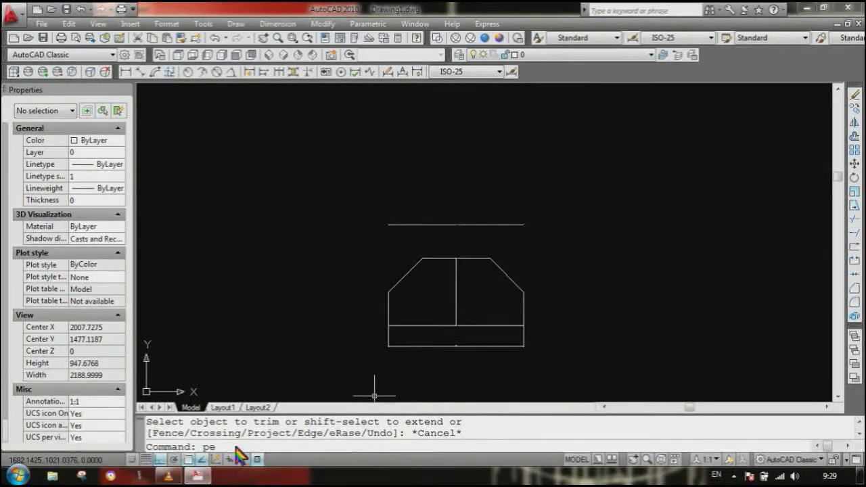
key(Return)
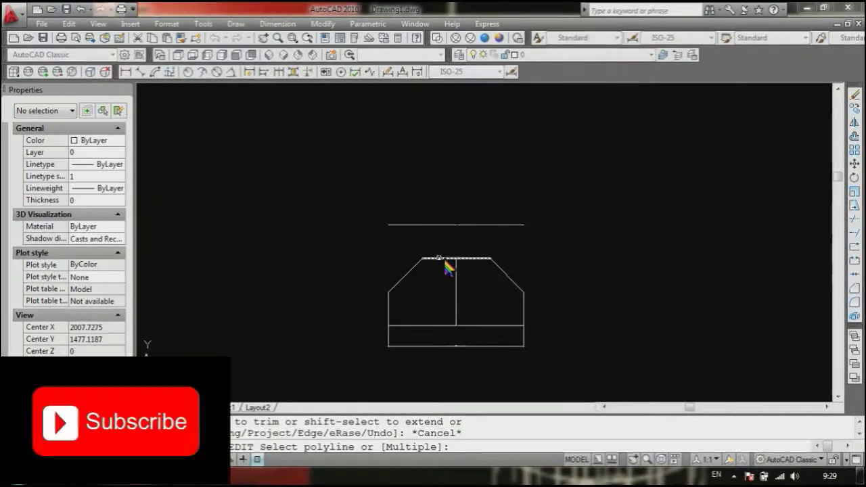
click(439, 258)
key(Return)
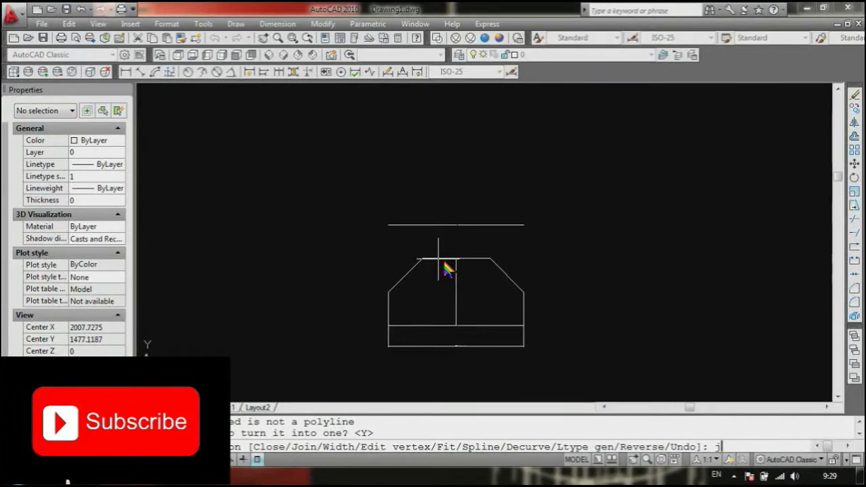
text(j)
key(Return)
click(444, 270)
click(416, 260)
click(424, 296)
click(374, 295)
click(424, 331)
click(418, 308)
click(538, 298)
click(511, 275)
key(Return)
key(Escape)
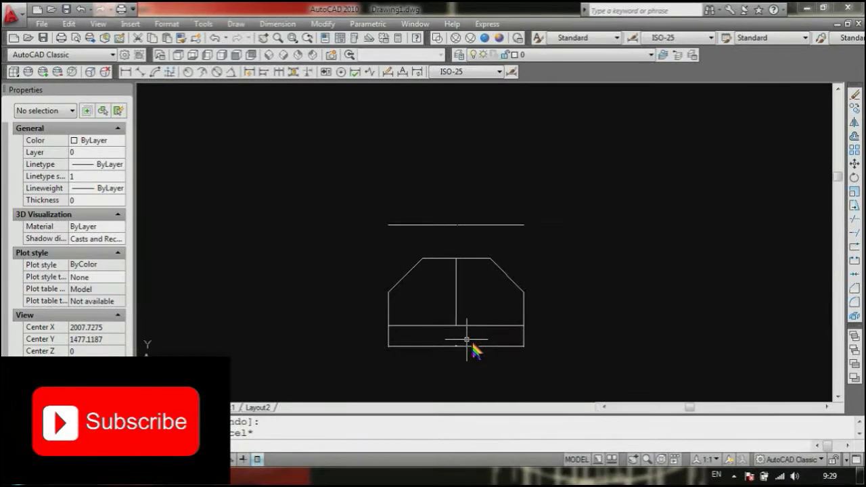
Delete the width dimension, the vertical centre line and the leftover horizontal line above the profile
click(481, 356)
click(452, 336)
key(Delete)
click(478, 300)
click(449, 283)
key(Delete)
click(494, 265)
click(450, 215)
key(Delete)
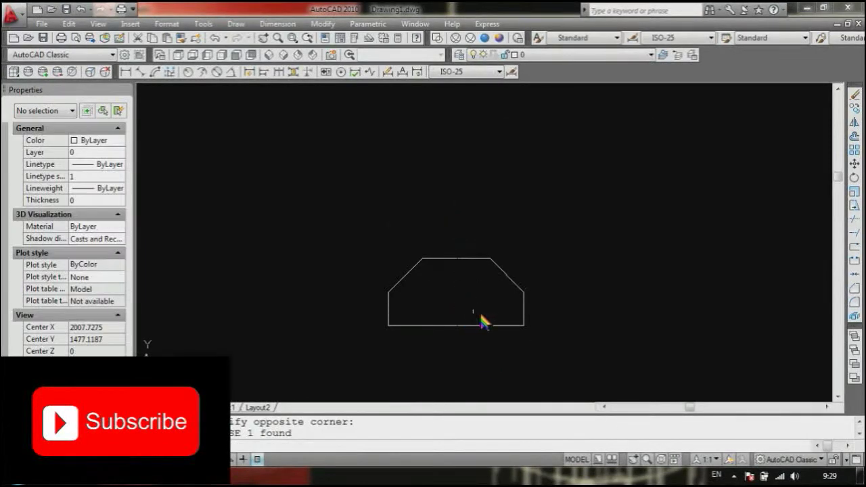
Extrude the joined profile to a height of 50
text(ext)
key(Return)
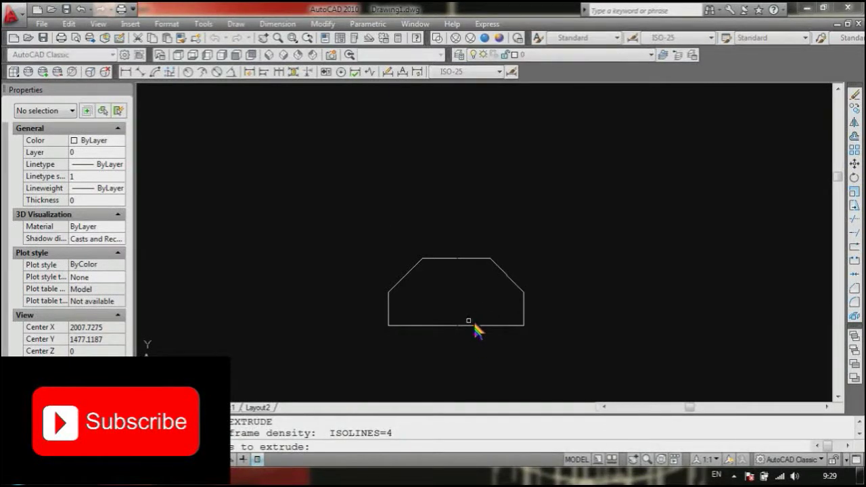
click(468, 325)
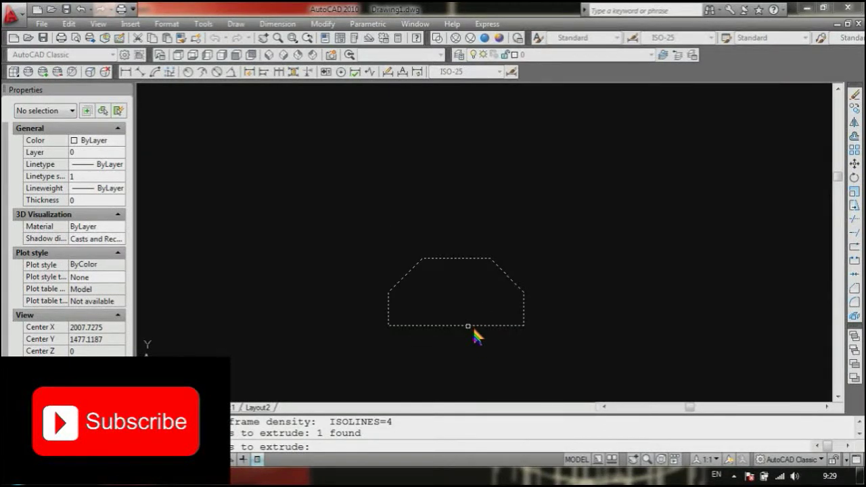
key(Return)
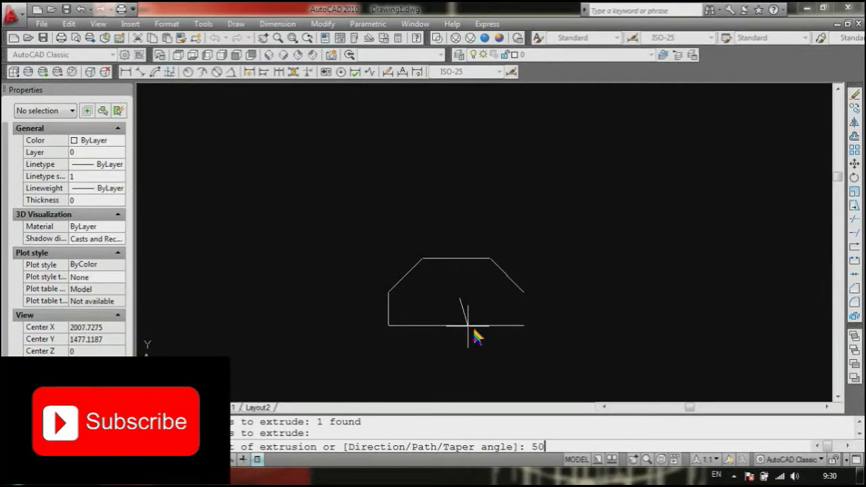
key(Return)
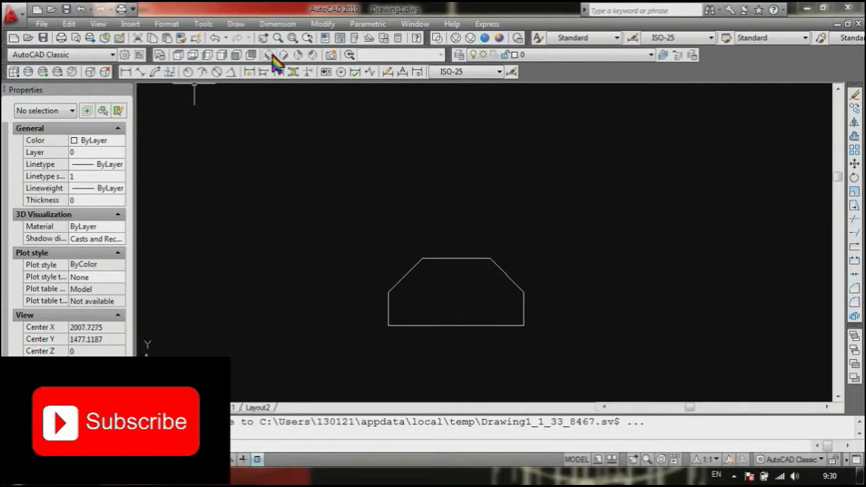
View the extruded solid in SW Isometric and return to the Top view
click(269, 55)
scroll(450, 185, down, 2)
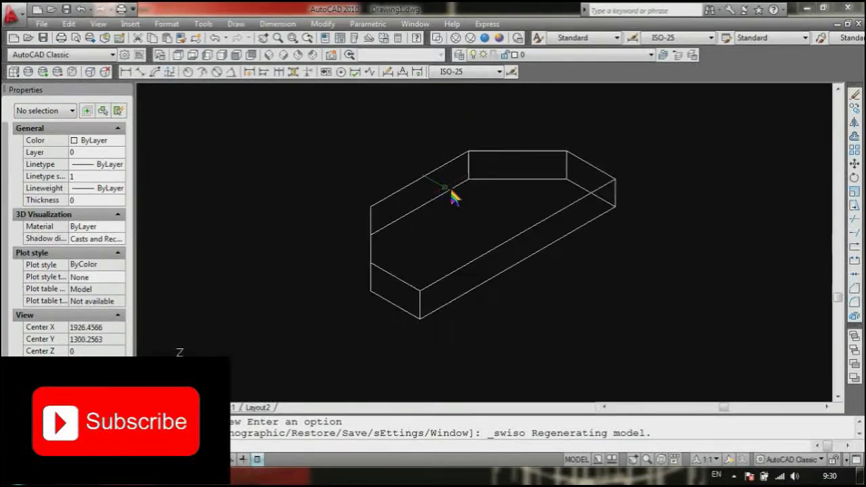
click(178, 55)
scroll(405, 190, down, 3)
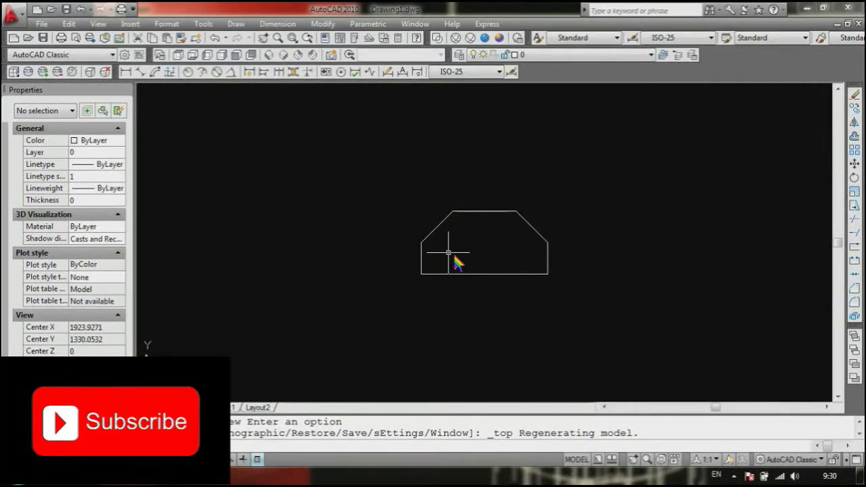
Mirror the solid about its straight bottom edge, keeping the original
text(mi)
key(Return)
click(514, 280)
click(458, 276)
key(Return)
click(426, 275)
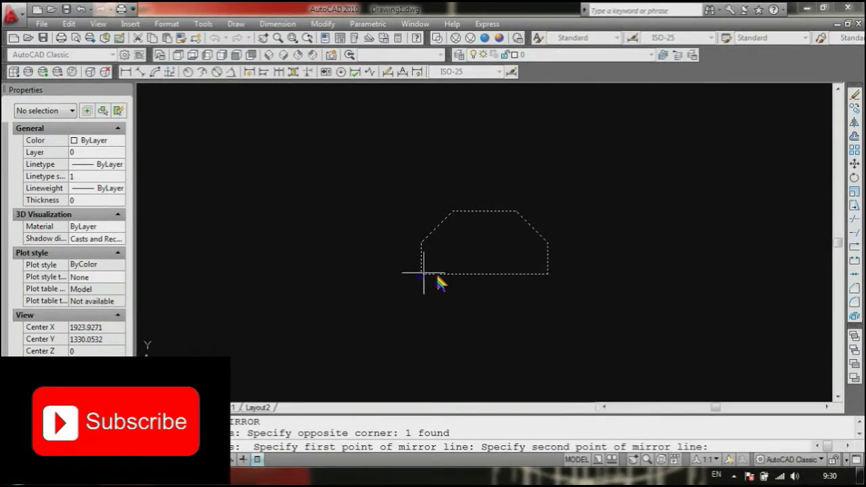
click(604, 299)
key(Return)
Move the mirrored solid horizontally to the right, clear of the original
click(593, 311)
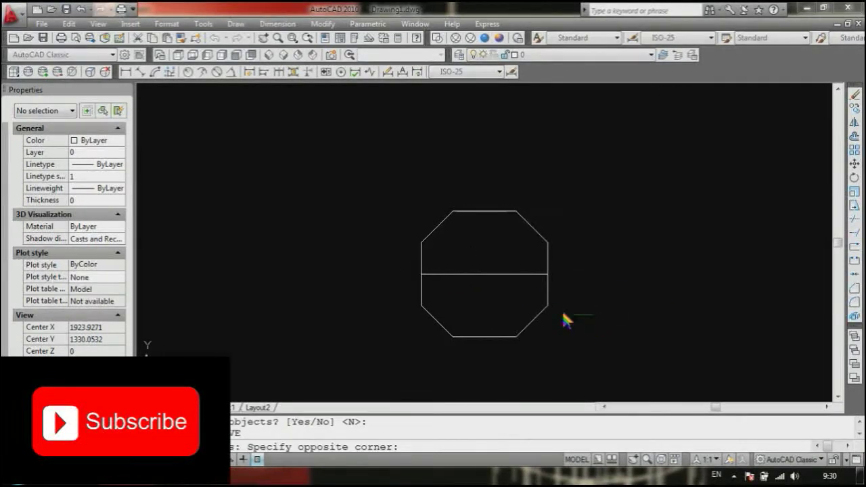
click(535, 309)
text(m)
key(Return)
click(530, 308)
click(683, 308)
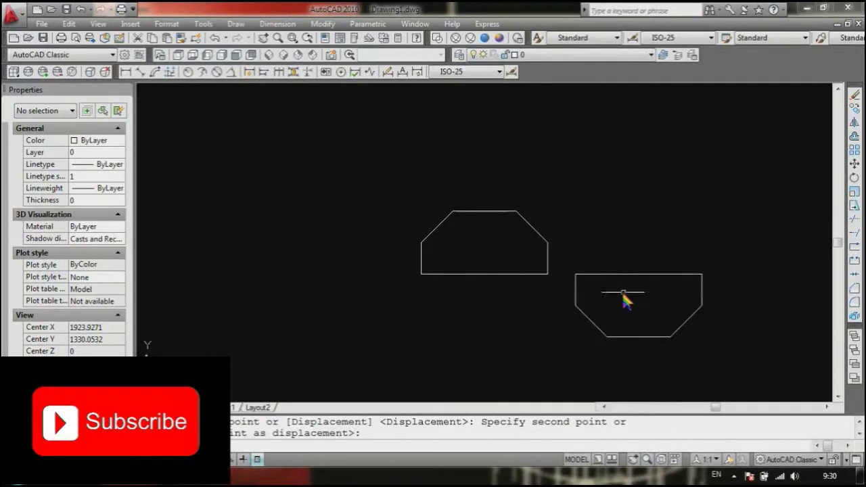
Erase the original solid, leaving the mirrored copy in place
text(e)
key(Return)
click(537, 300)
click(500, 261)
key(Return)
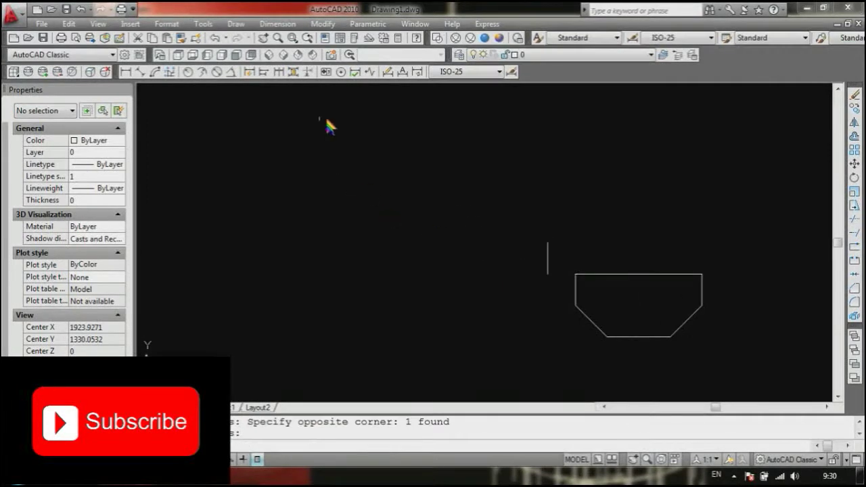
Switch to the SW Isometric view and erase the stray line beside the solid
click(268, 55)
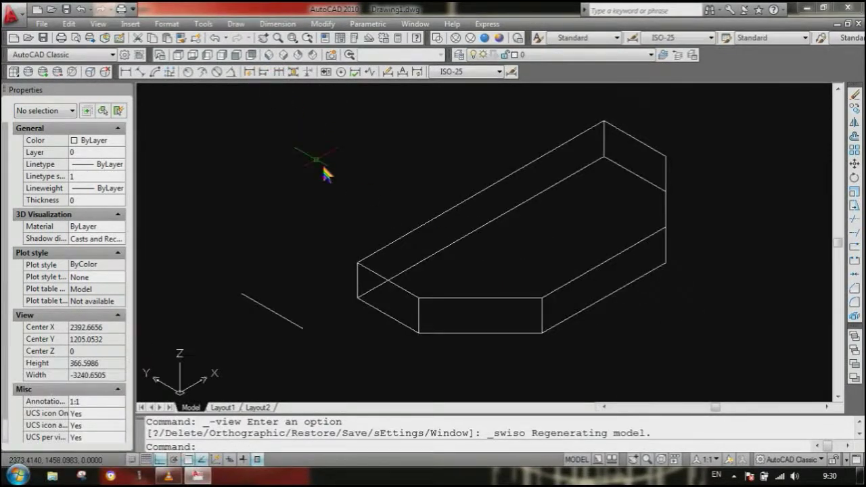
text(e)
key(Return)
click(318, 300)
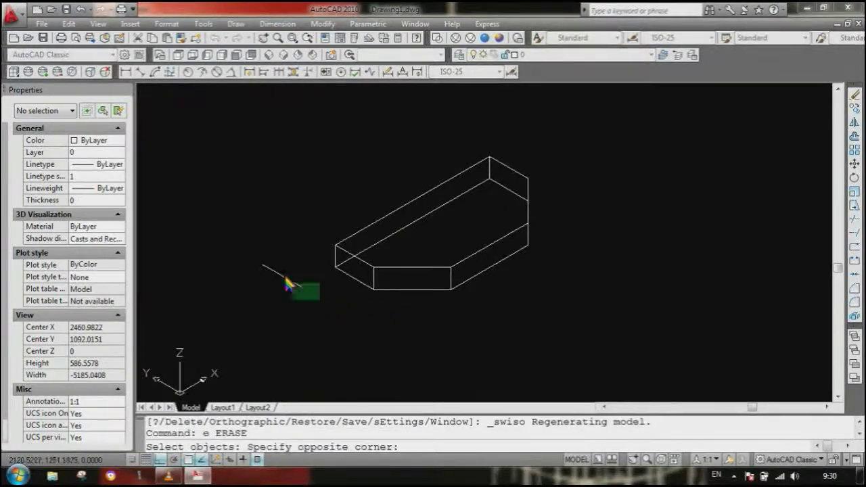
click(284, 273)
key(Return)
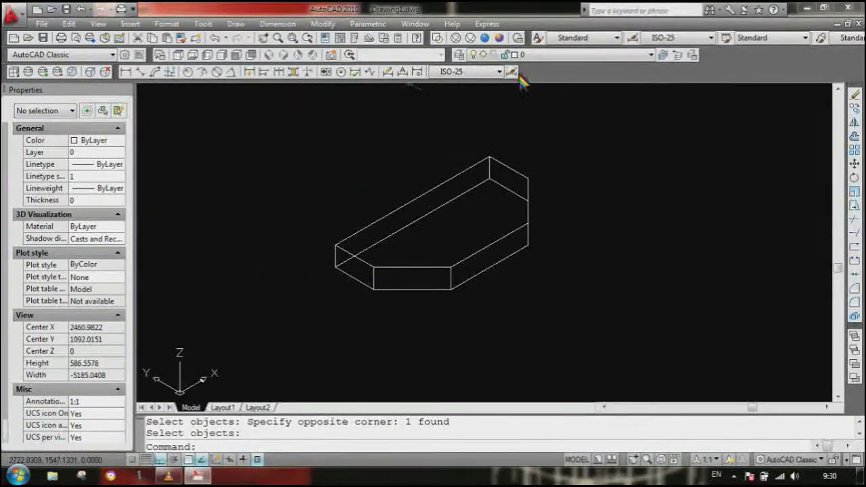
Apply the Realistic visual style and set the solid's colour to Red
click(487, 38)
click(467, 249)
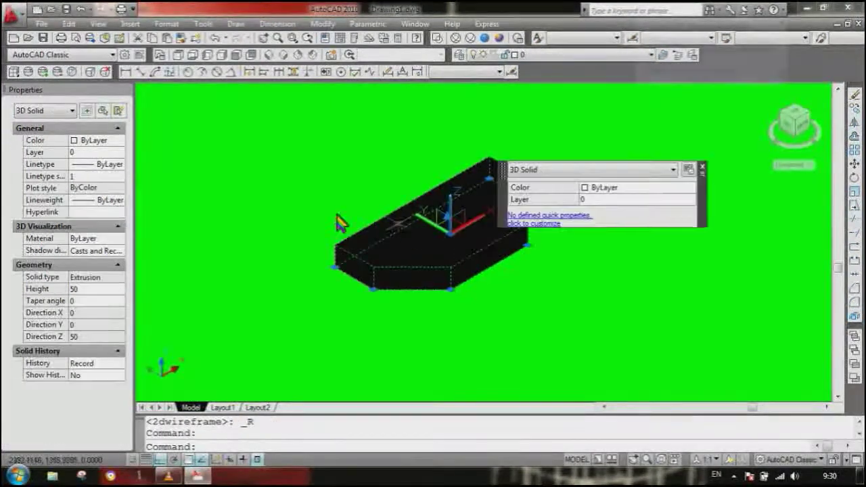
click(609, 188)
click(616, 188)
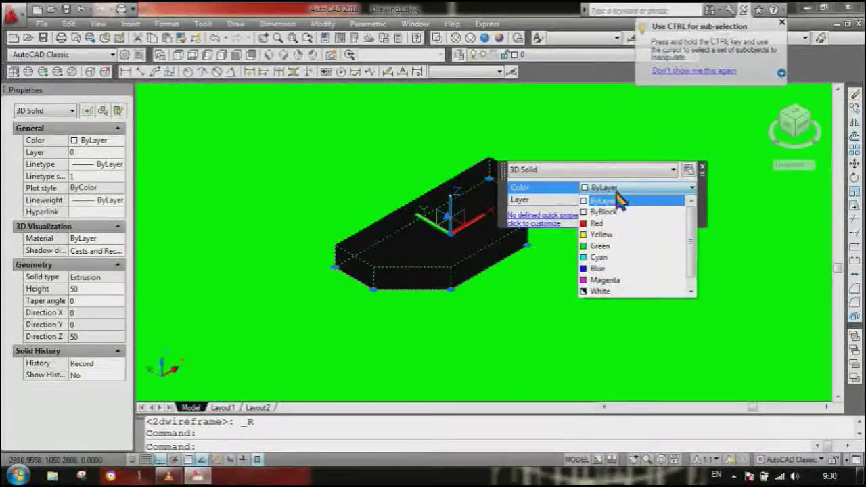
click(601, 223)
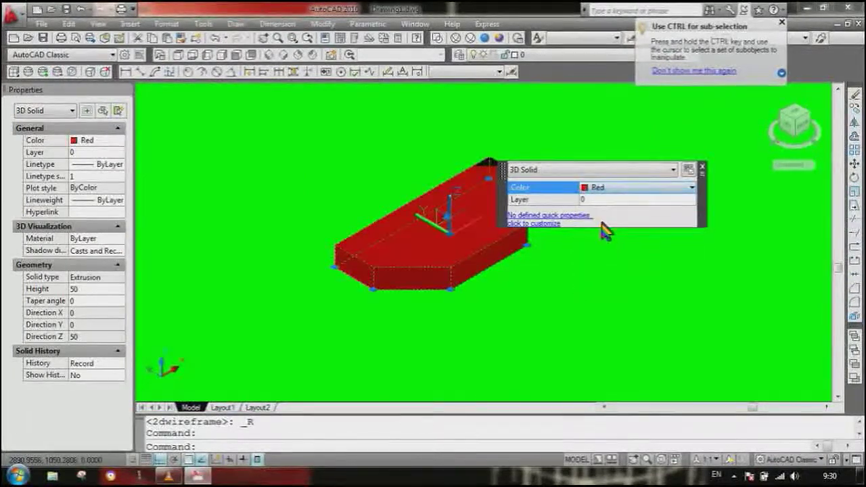
key(Escape)
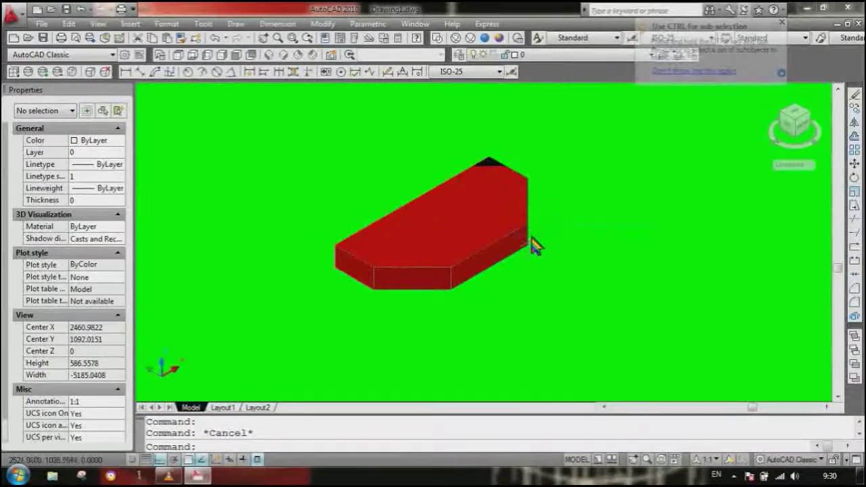
scroll(512, 142, down, 2)
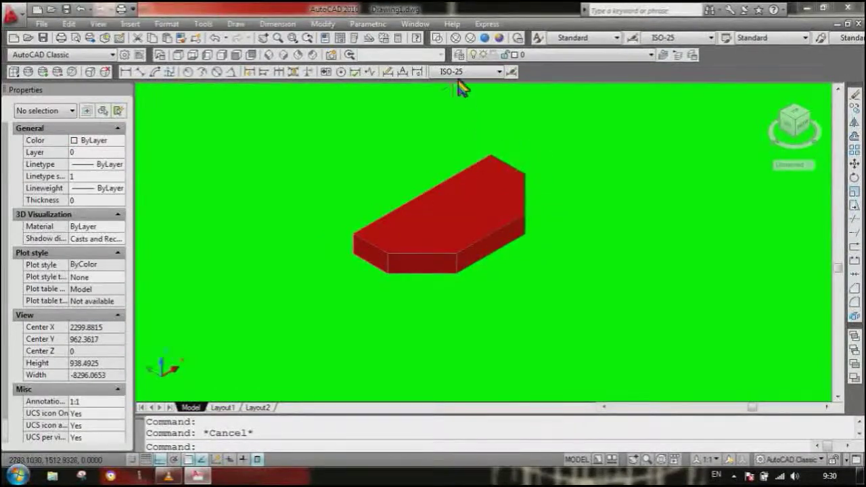
text(co)
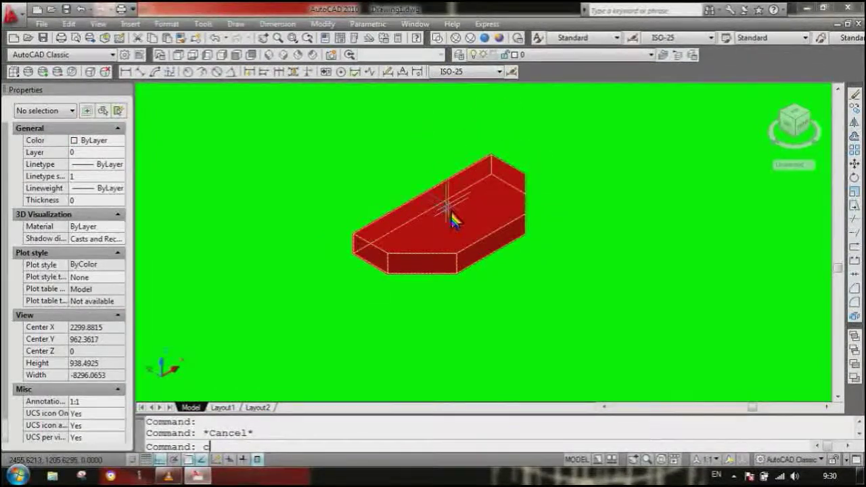
key(Return)
click(480, 272)
click(388, 295)
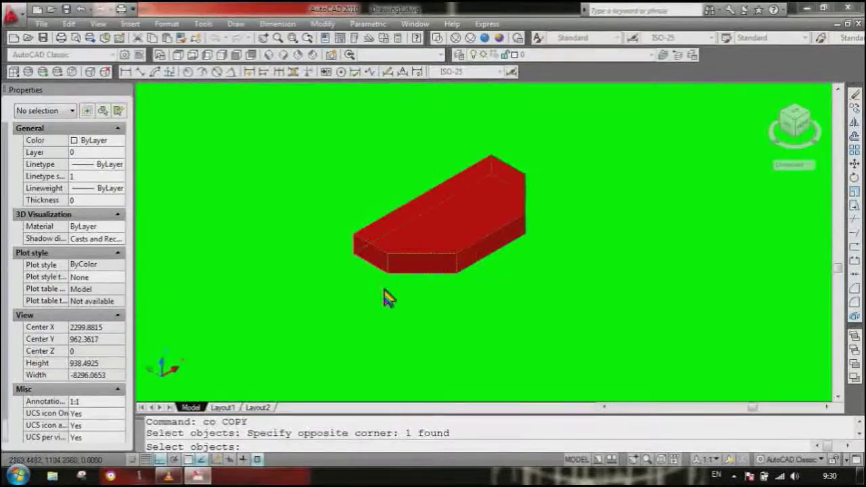
key(Return)
click(393, 280)
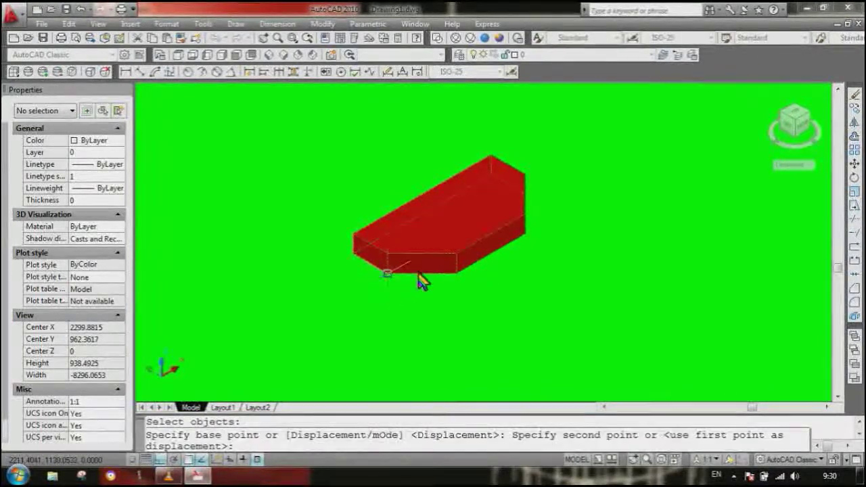
scroll(534, 169, up, 4)
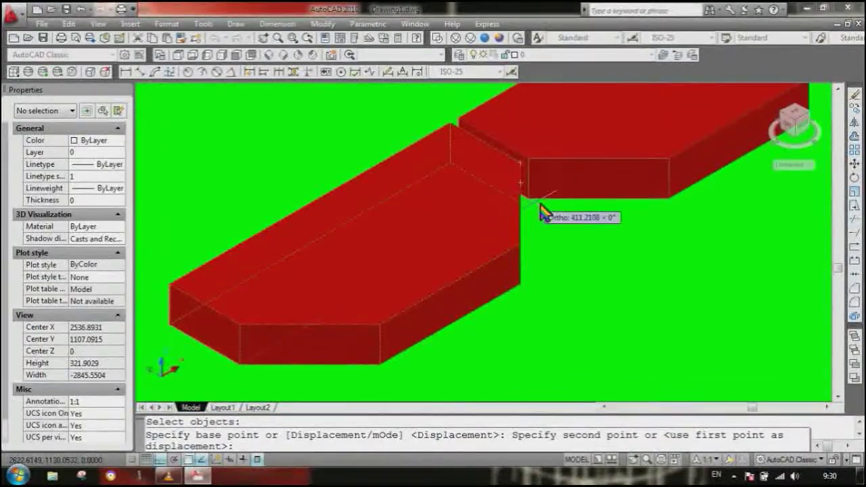
key(Escape)
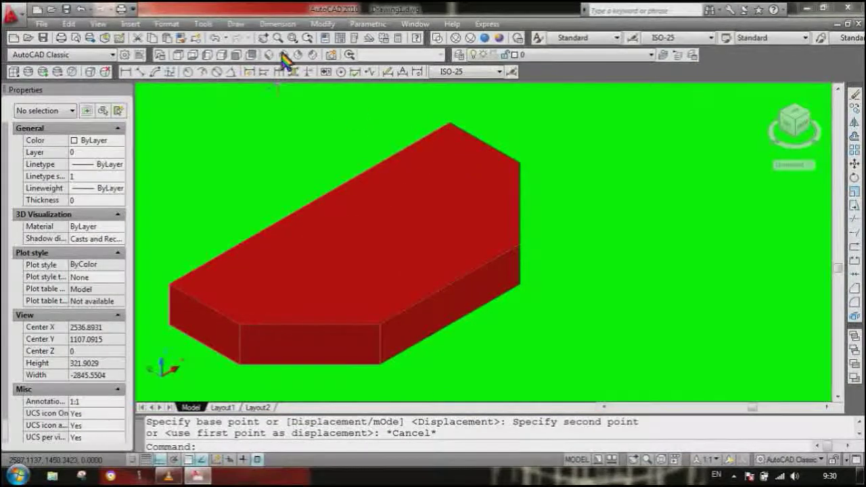
Show the solid in the Top view with the 2D Wireframe visual style and collapse the Properties palette
click(459, 39)
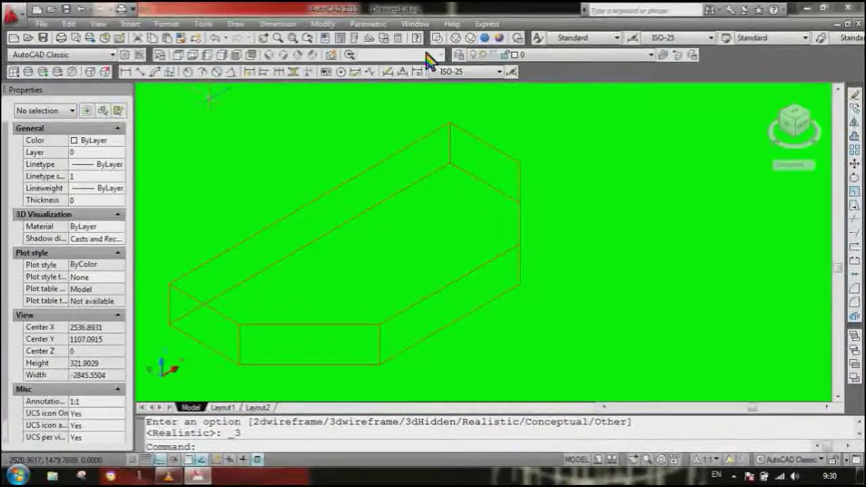
click(179, 55)
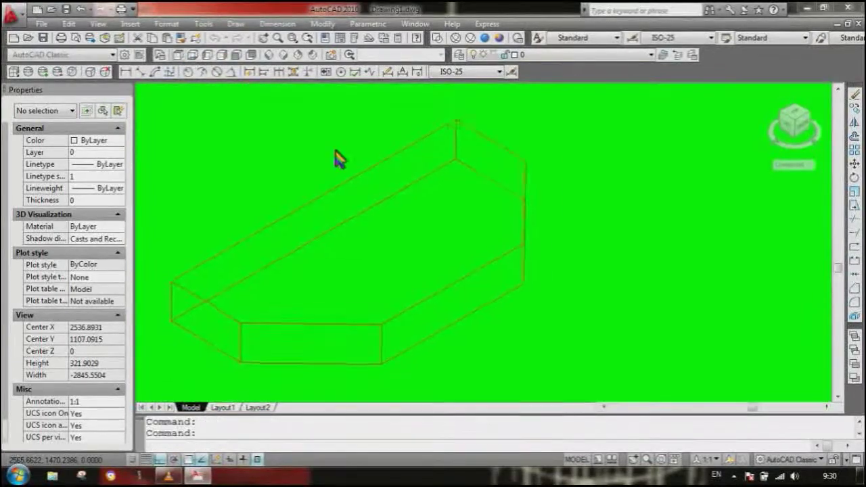
click(527, 43)
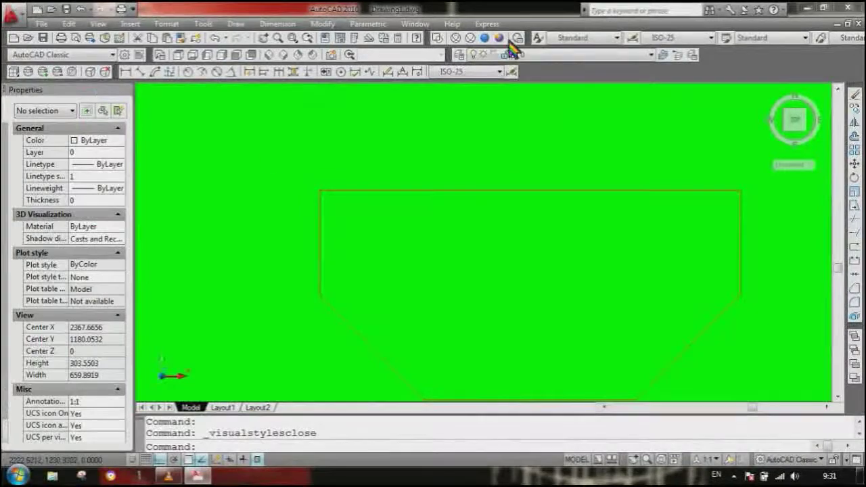
click(114, 91)
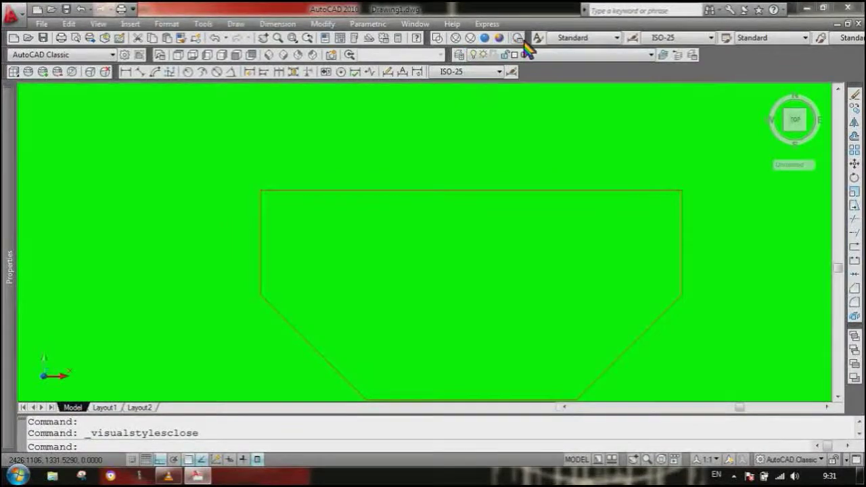
click(445, 39)
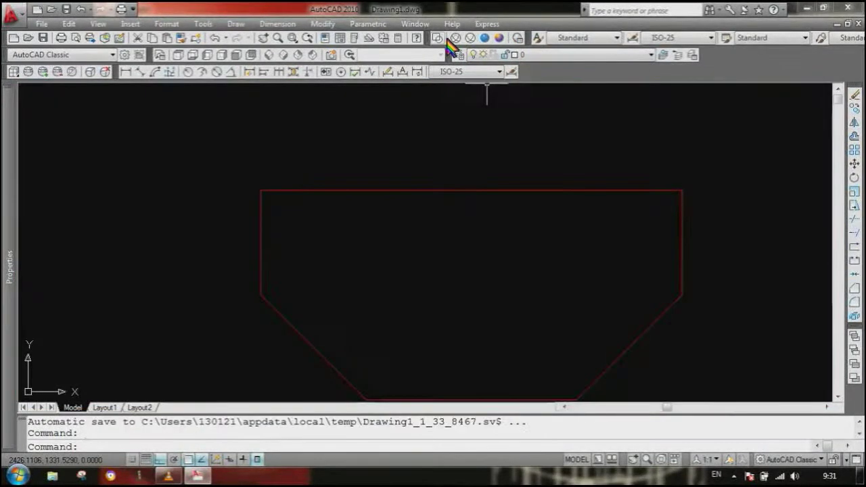
Copy the solid horizontally to the right so that the copy's left side meets the original's right side
scroll(375, 145, down, 3)
scroll(373, 169, up, 1)
scroll(376, 202, down, 2)
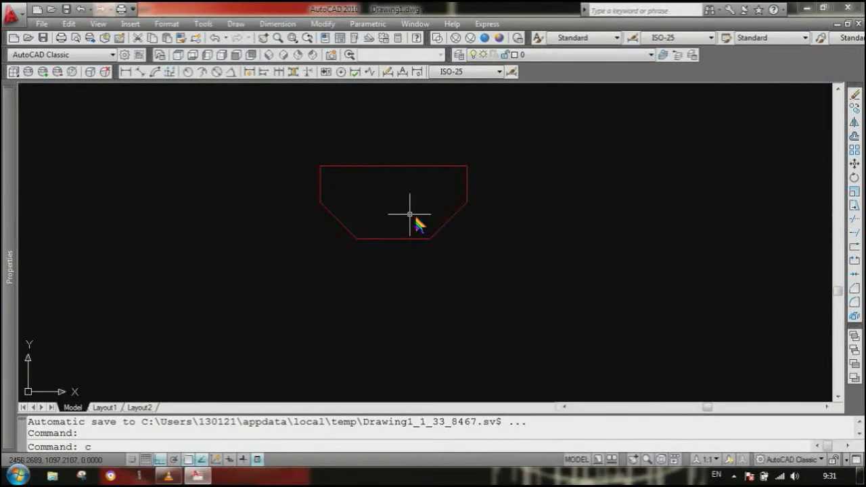
key(Return)
click(480, 270)
click(427, 236)
key(Return)
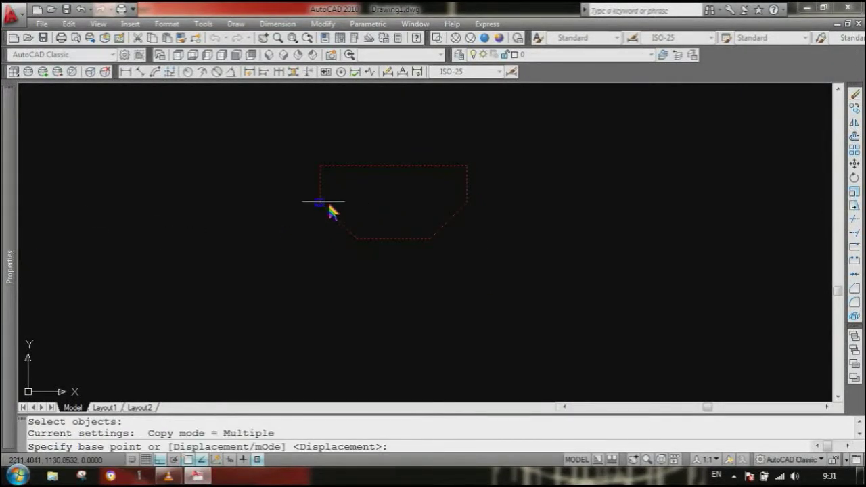
click(320, 202)
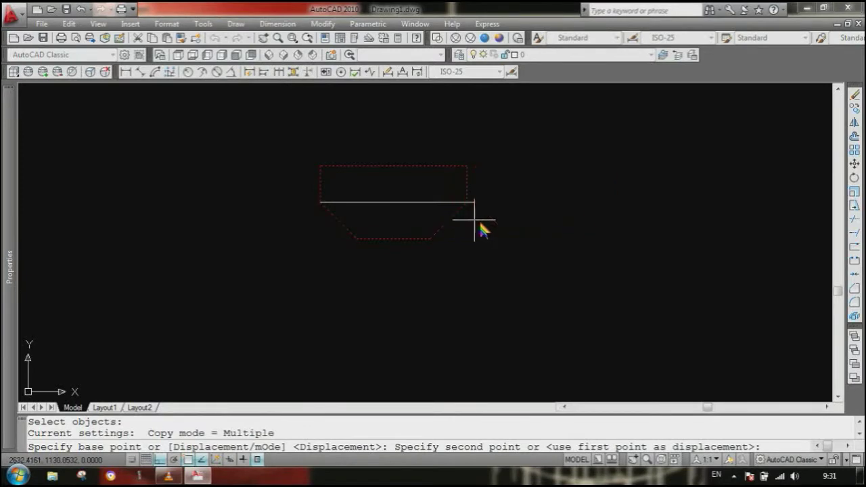
click(471, 203)
key(Return)
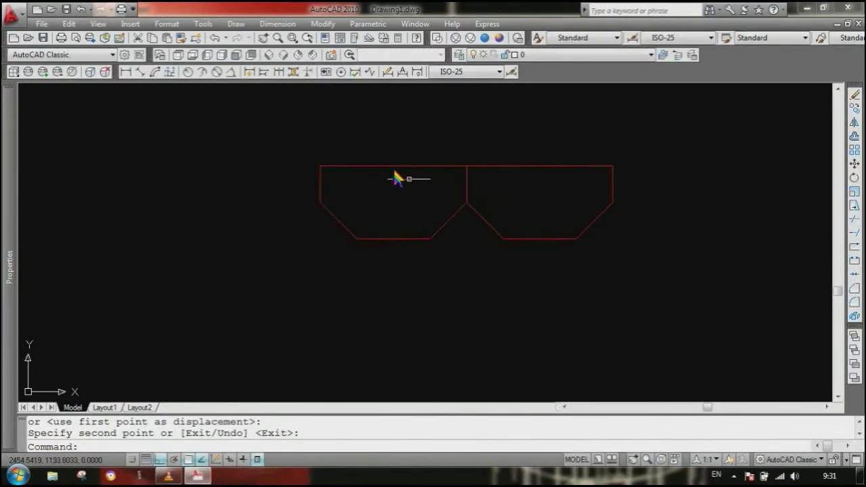
Switch to the SW Isometric view and copy the original solid onto the top face of the adjoining solid, aligning their corners
click(273, 55)
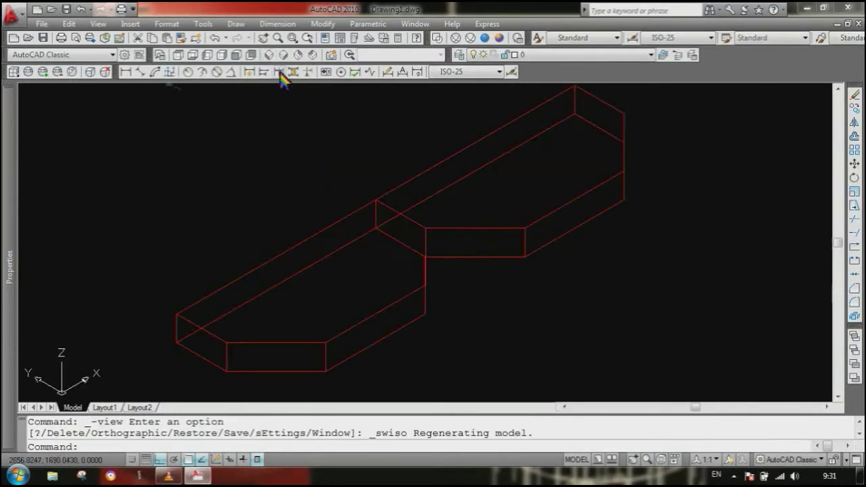
scroll(435, 196, down, 2)
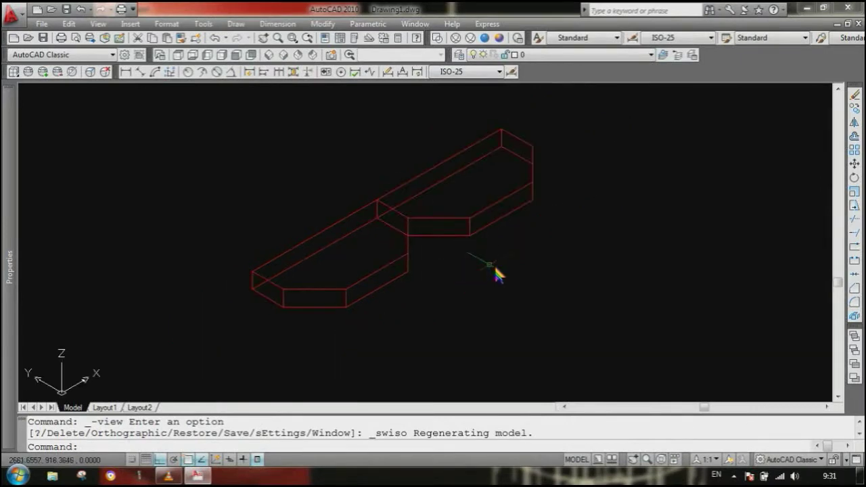
text(co)
key(Return)
click(397, 316)
click(314, 265)
key(Return)
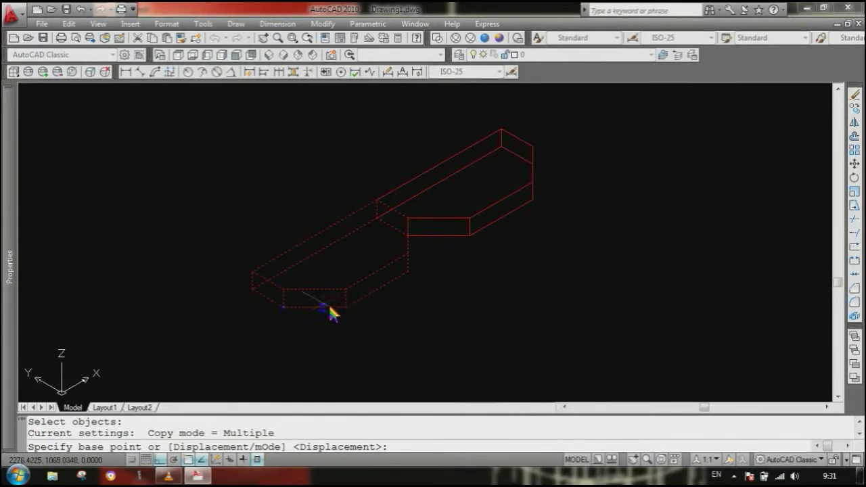
click(287, 309)
scroll(415, 219, up, 4)
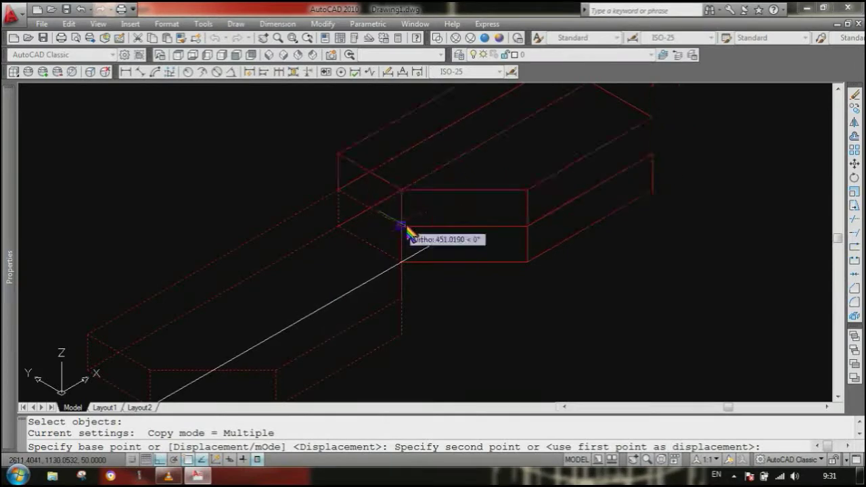
click(404, 225)
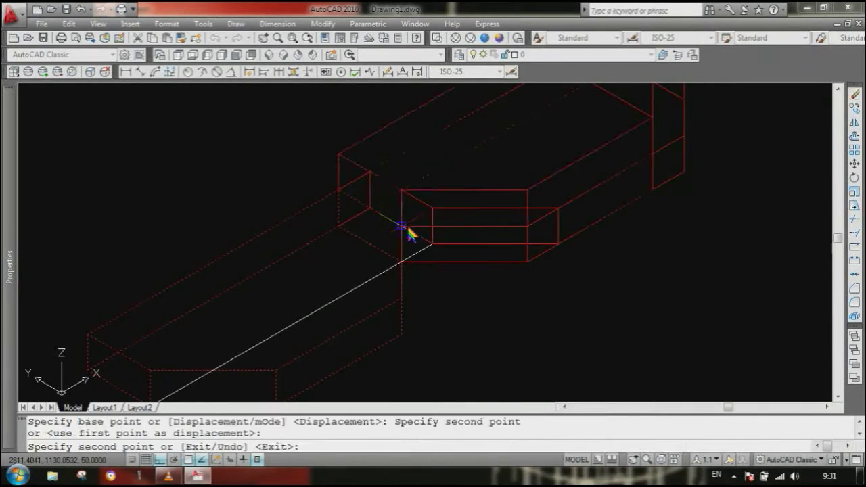
key(Return)
scroll(348, 232, down, 2)
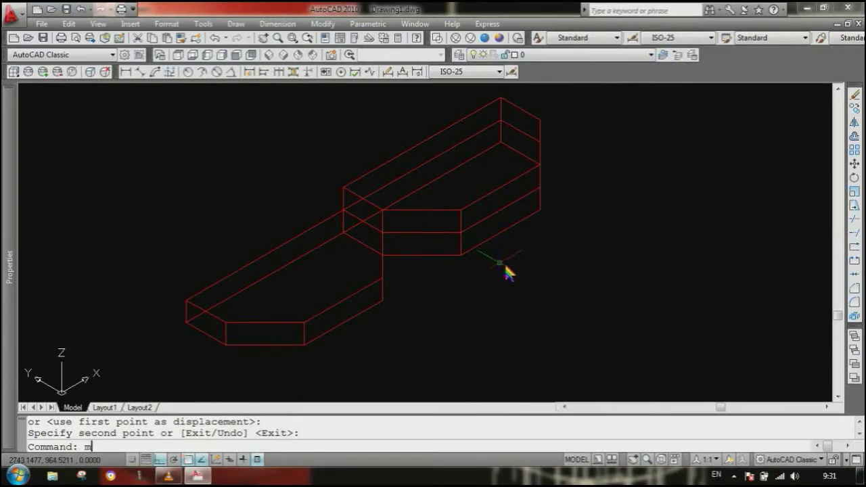
Move the upper solid by its lower back corner to the midpoint of the original solid's upper back edge, straddling both lower solids
text(m)
key(Return)
click(421, 210)
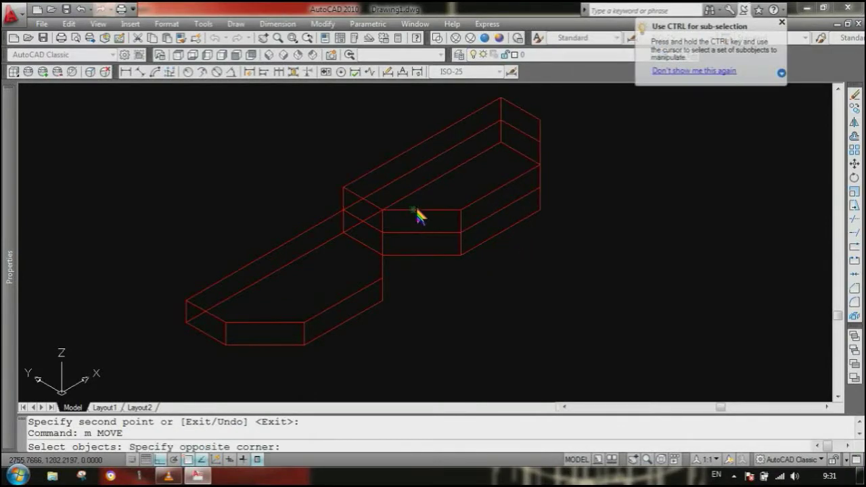
click(416, 211)
key(Return)
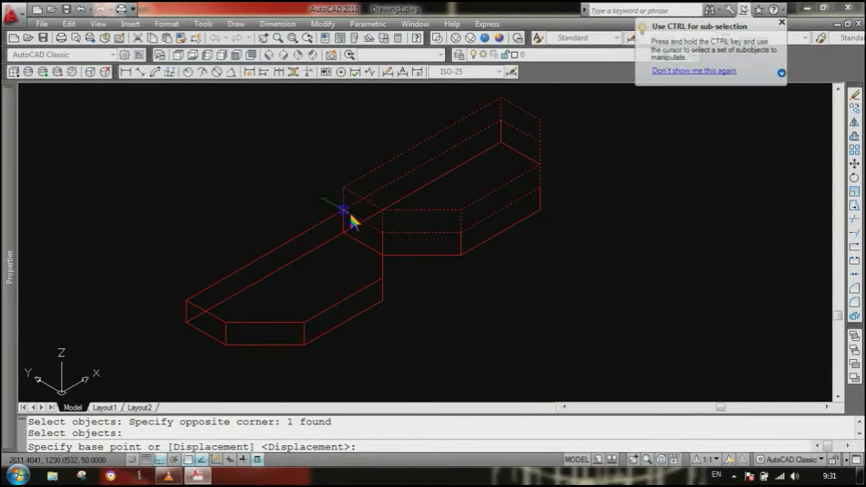
click(343, 210)
click(265, 255)
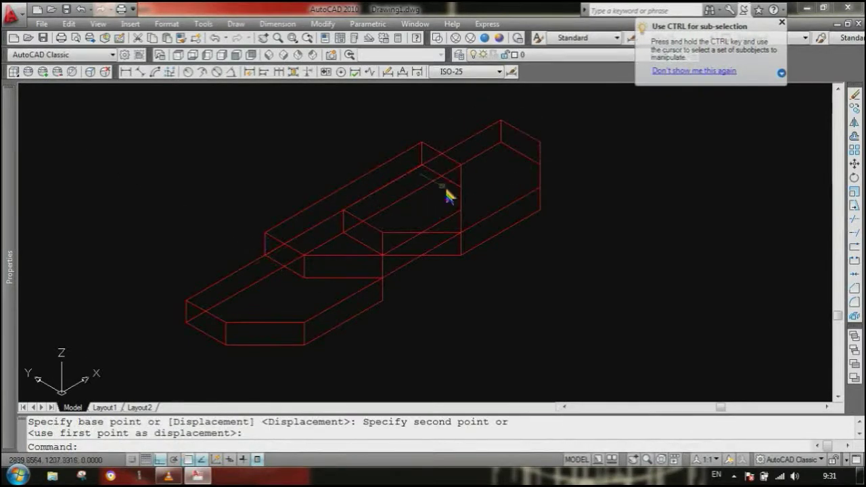
Set the upper solid's colour to Yellow
click(399, 157)
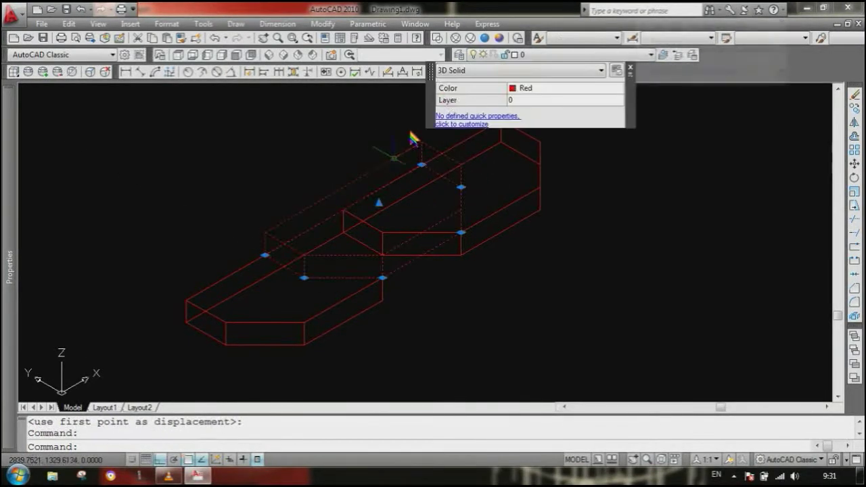
click(576, 89)
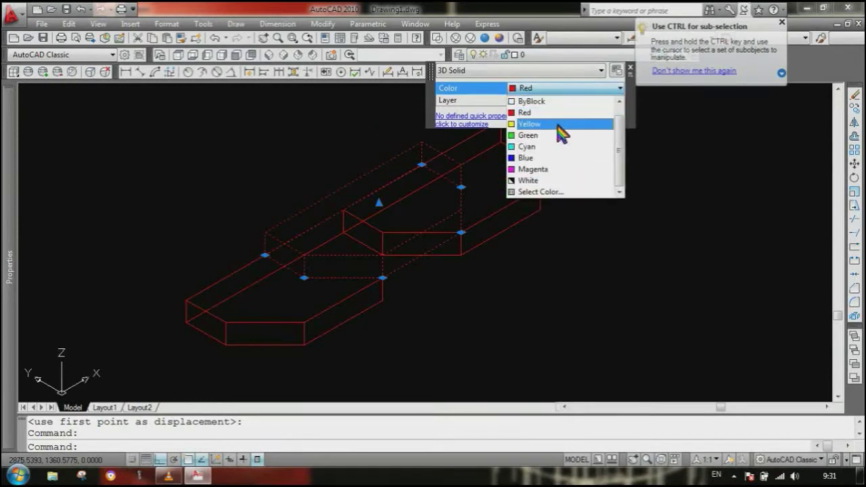
click(554, 124)
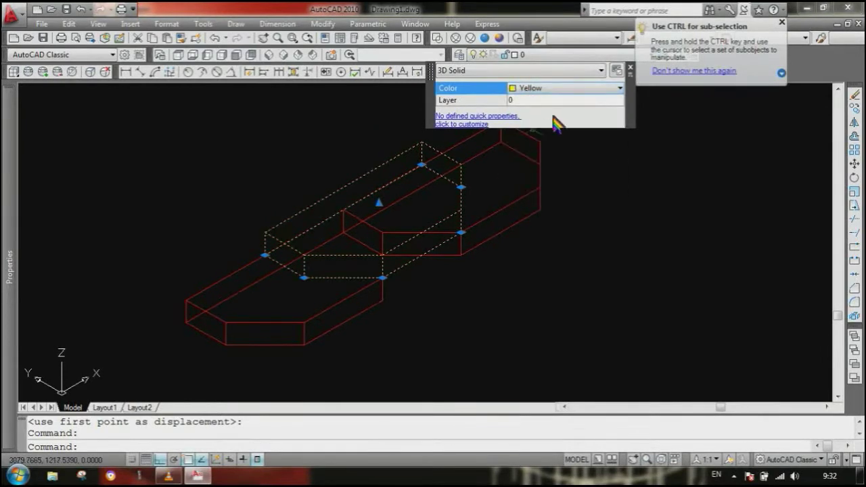
key(Escape)
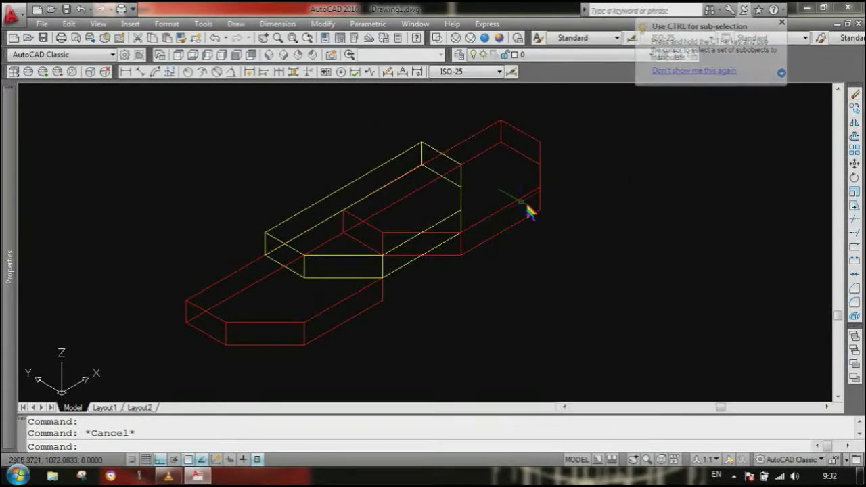
Set the colour of the lower solid farther along the X axis to grey index colour 9
click(524, 202)
click(701, 130)
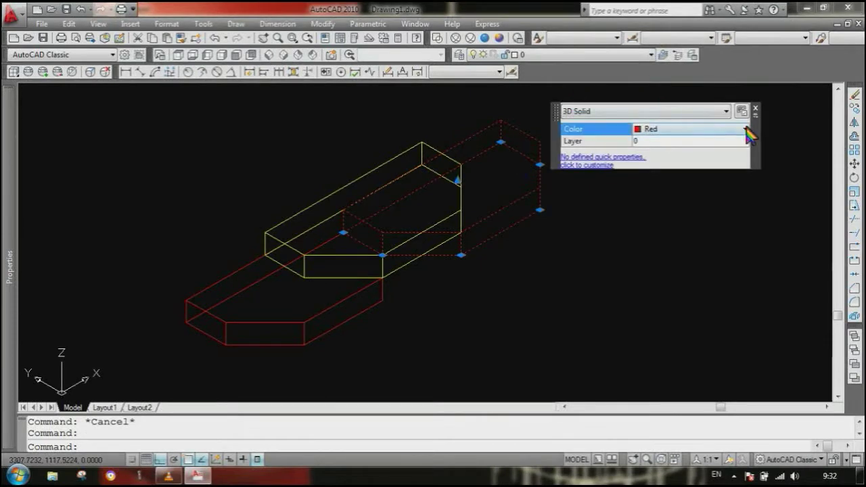
click(746, 129)
click(751, 150)
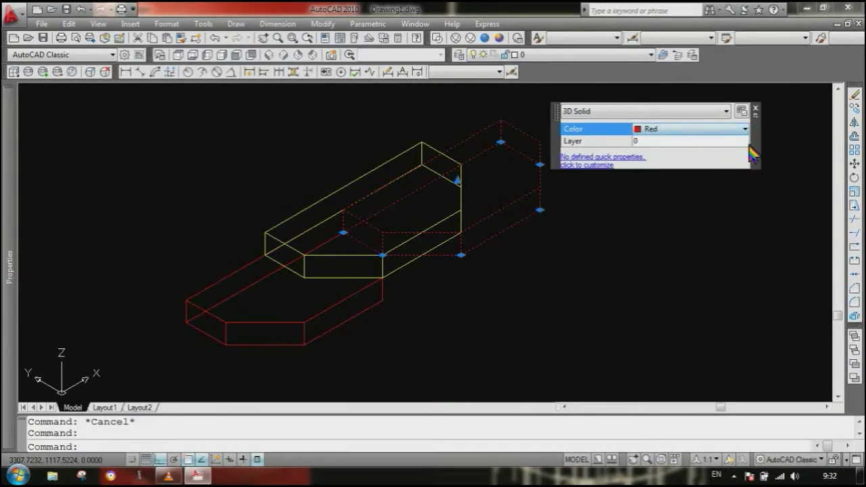
click(746, 130)
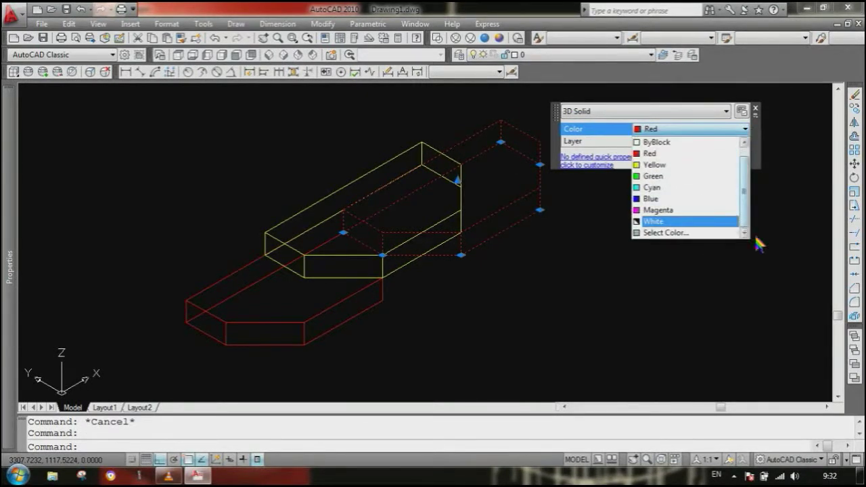
click(682, 233)
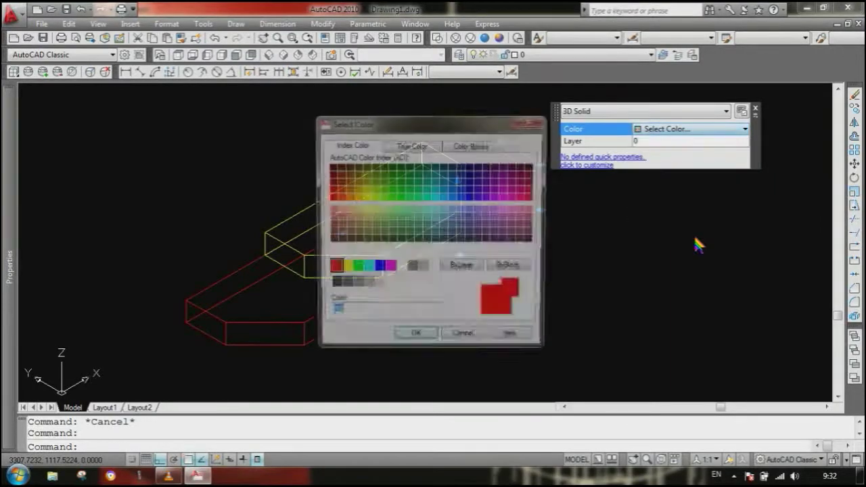
click(423, 268)
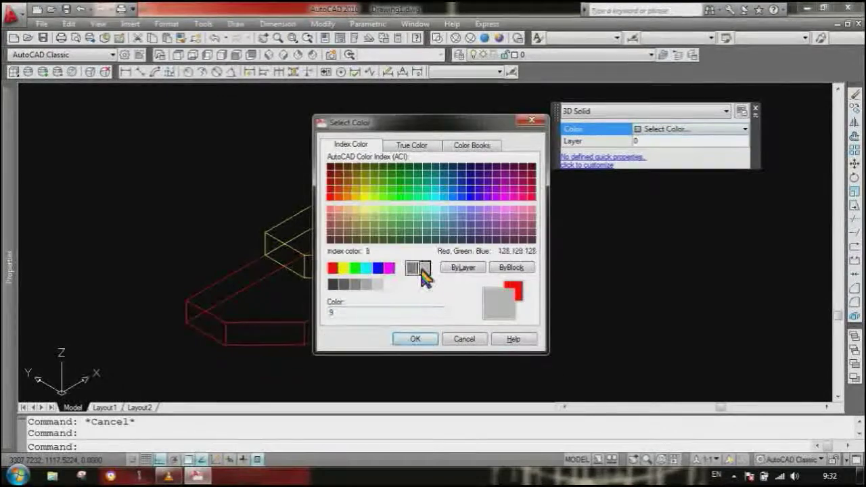
click(415, 339)
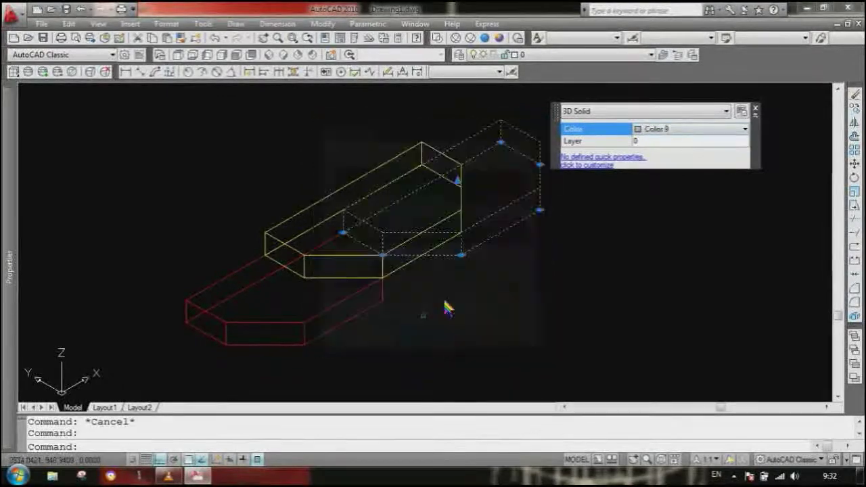
click(370, 296)
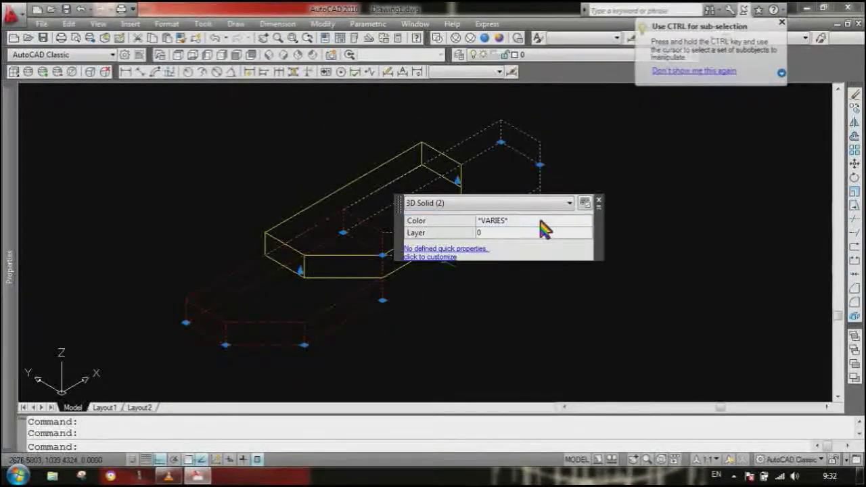
click(541, 222)
key(Escape)
key(Escape)
click(353, 300)
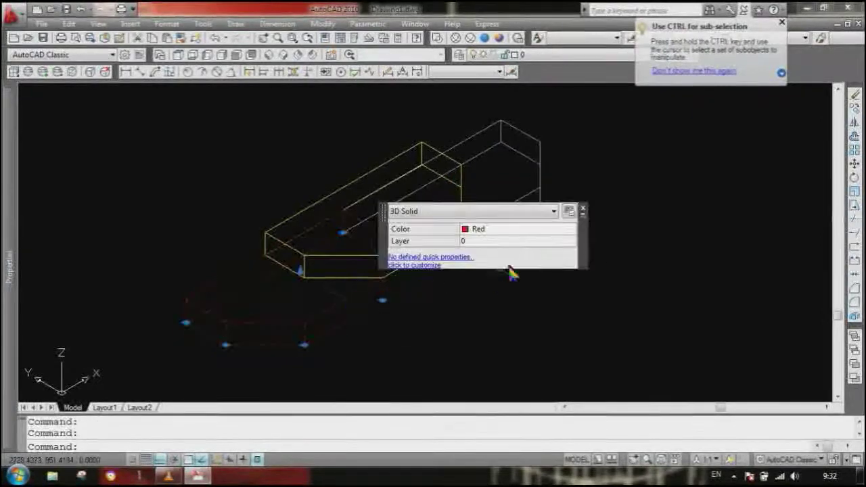
click(572, 228)
click(572, 229)
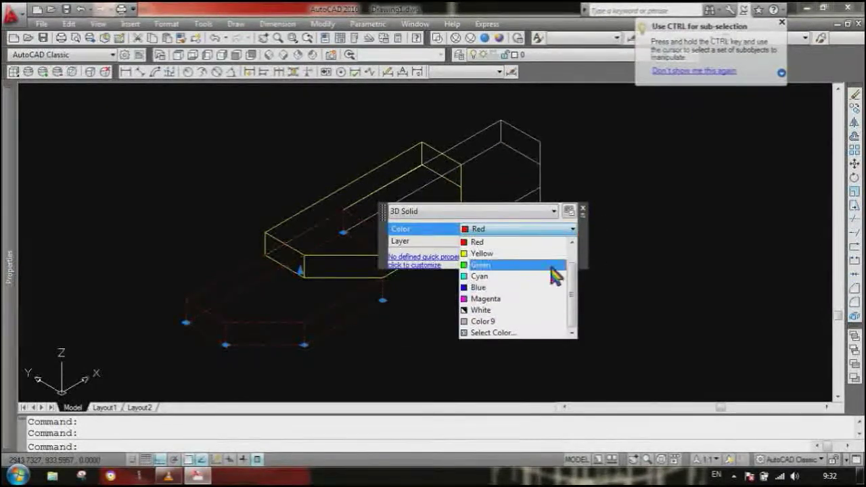
key(Escape)
key(Escape)
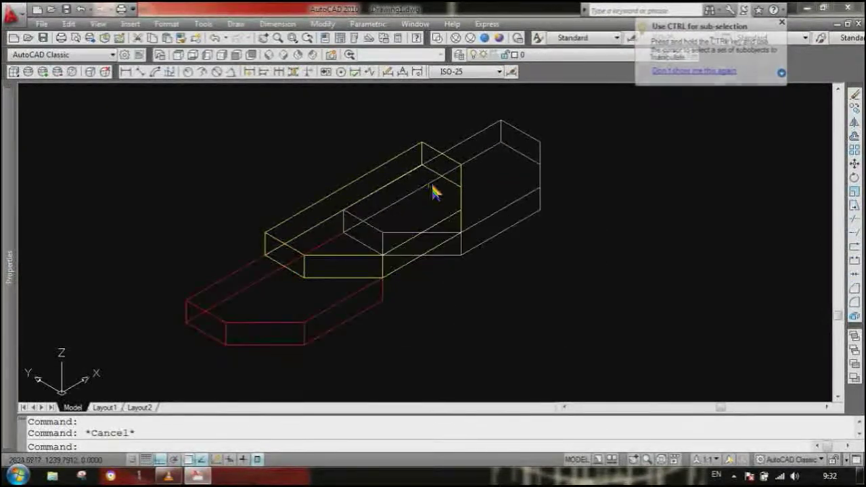
Inspect the three stacked solids in the Realistic visual style, and return to 2D Wireframe
click(484, 38)
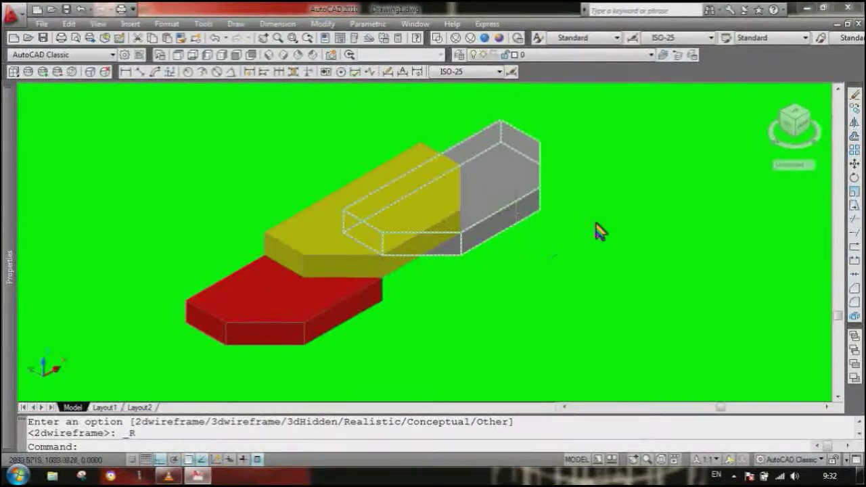
scroll(459, 296, up, 2)
scroll(452, 281, down, 2)
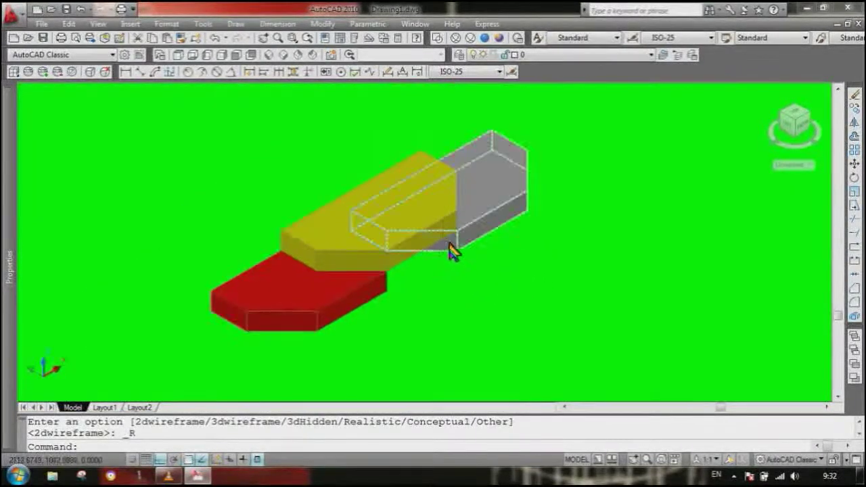
scroll(479, 277, up, 2)
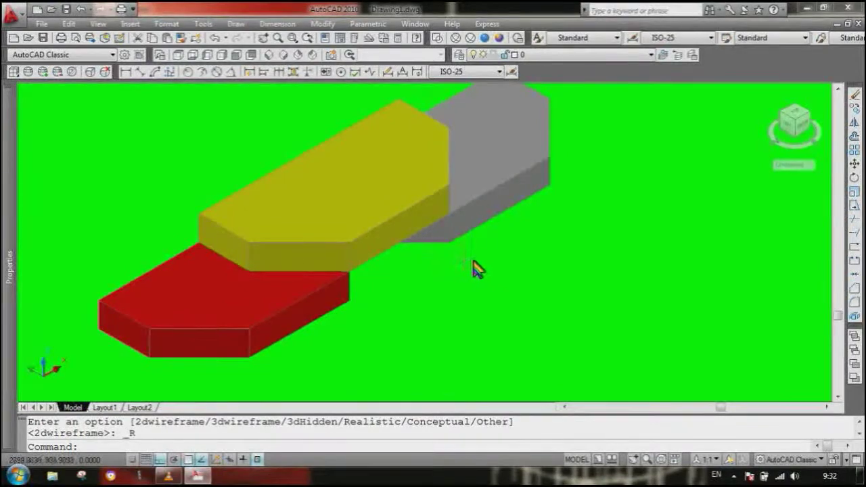
scroll(476, 268, down, 2)
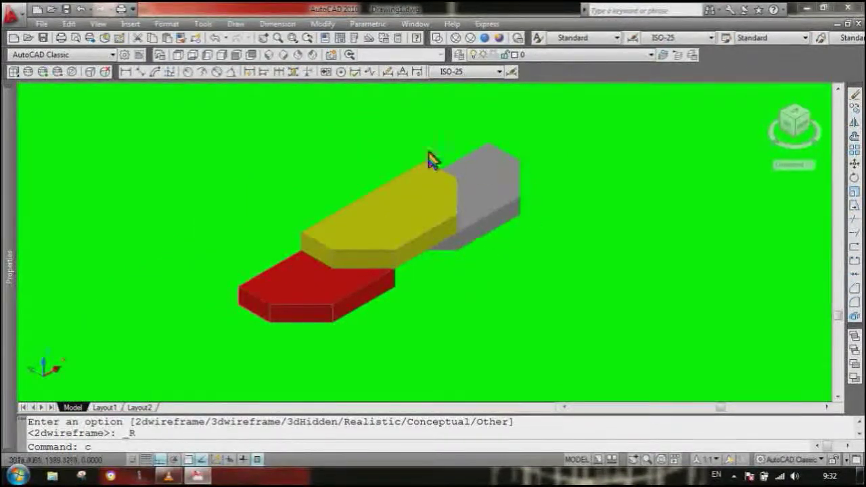
key(Escape)
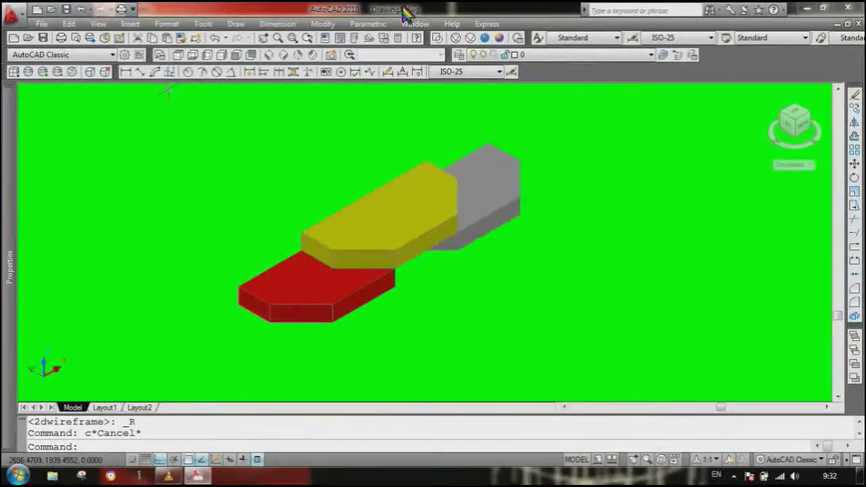
click(438, 39)
text(co)
key(Return)
click(410, 310)
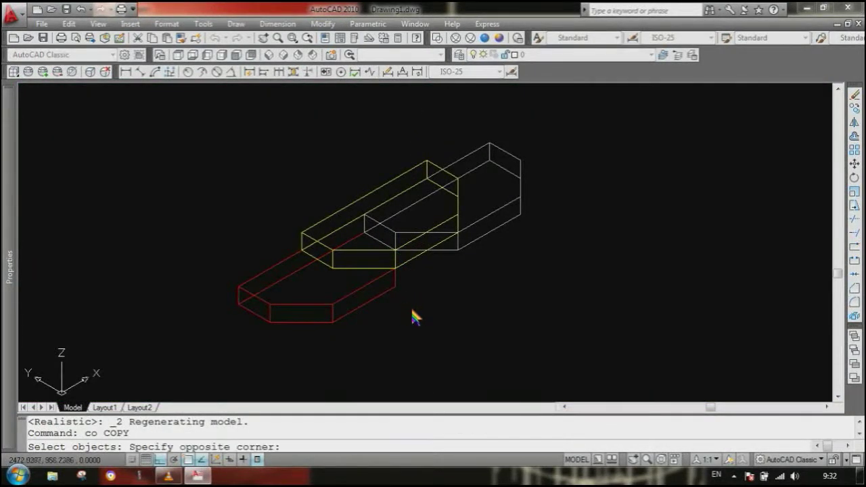
click(365, 247)
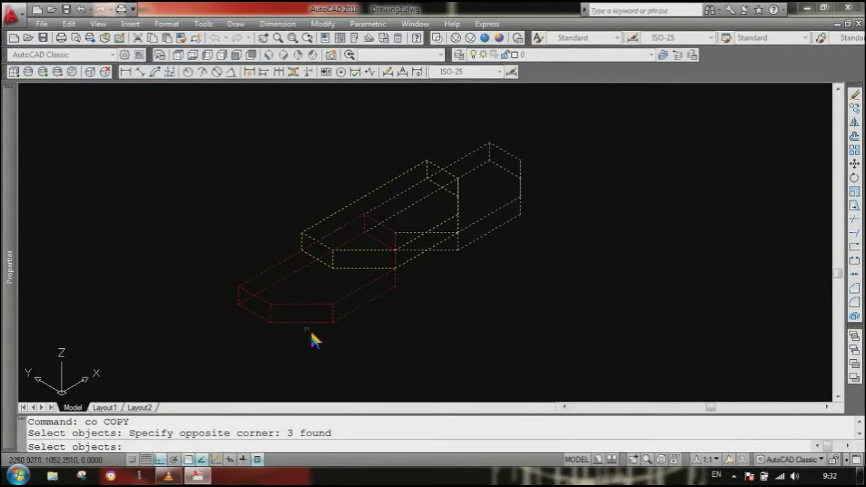
key(Return)
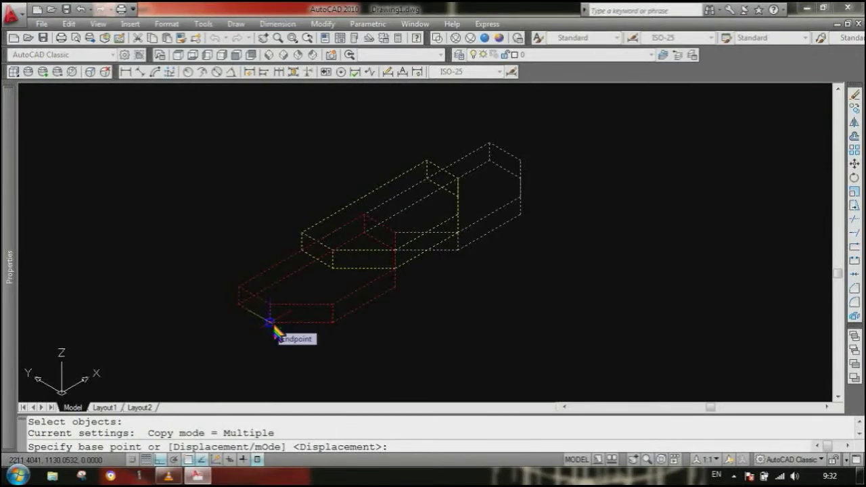
key(Escape)
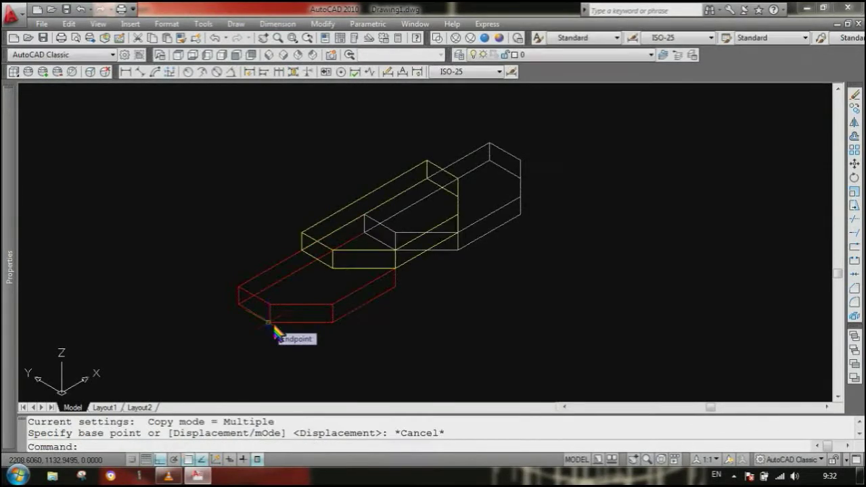
Copy the yellow solid from its lower near corner to the midpoint of its upper sloped edge at the far X end
text(co)
key(Return)
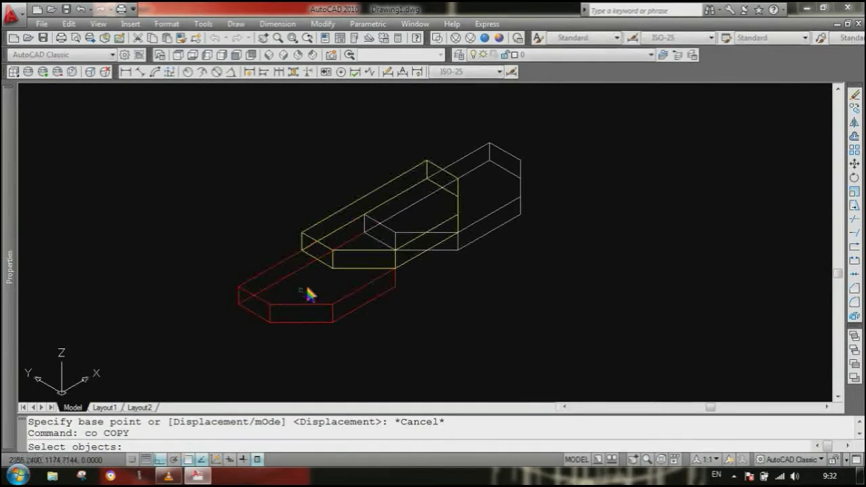
click(323, 233)
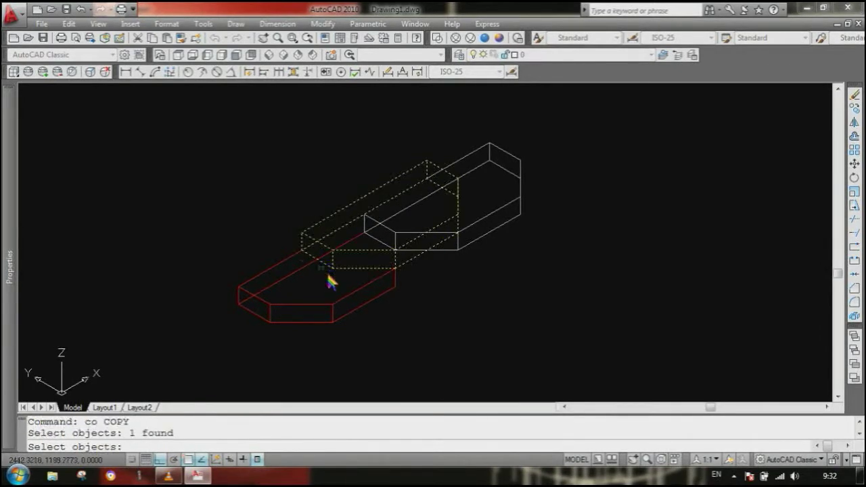
key(Return)
click(341, 269)
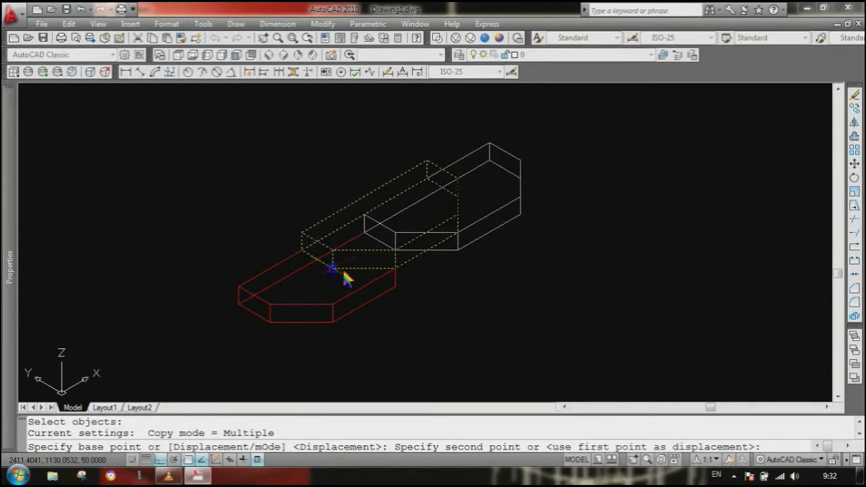
click(463, 193)
key(Return)
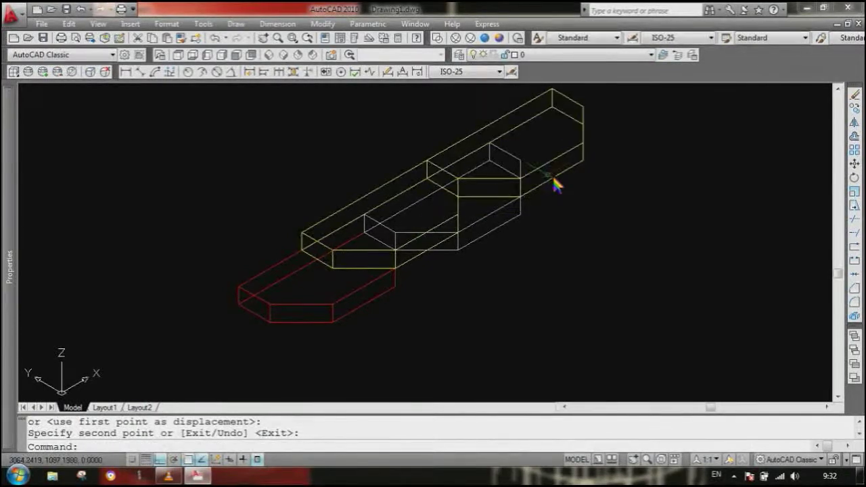
Set the colour of the new copy at the far X end to dark red index colour 16
double_click(553, 167)
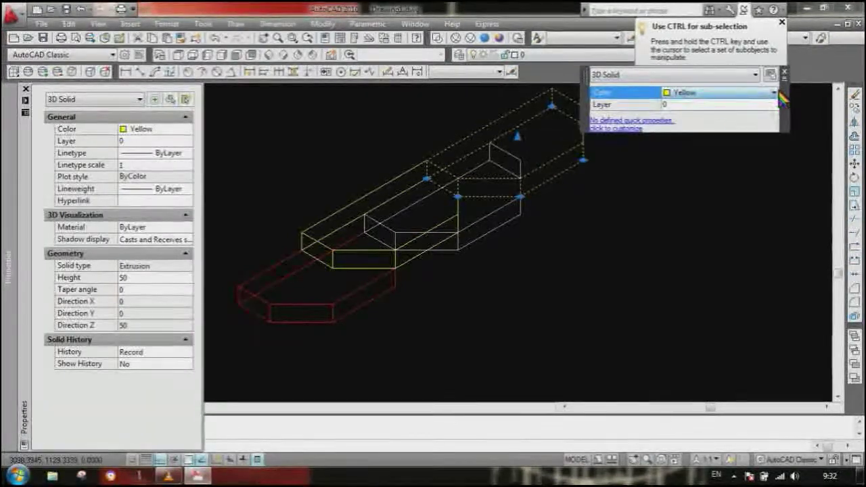
key(ctrl+1)
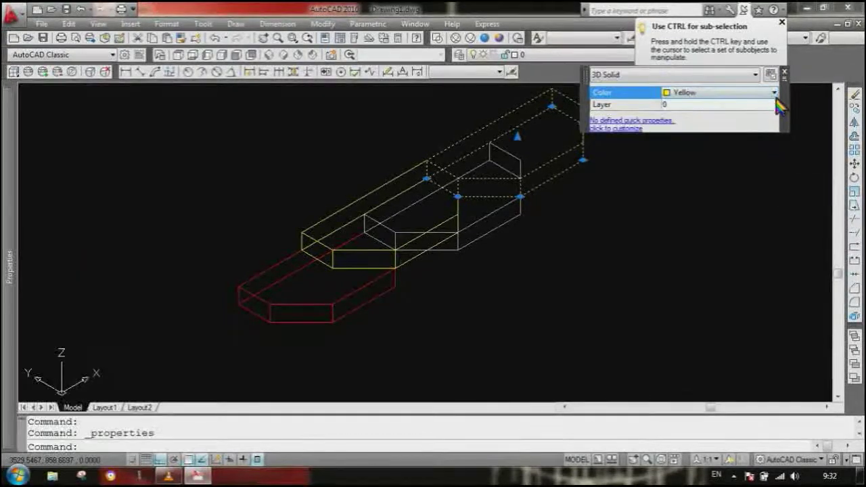
click(776, 93)
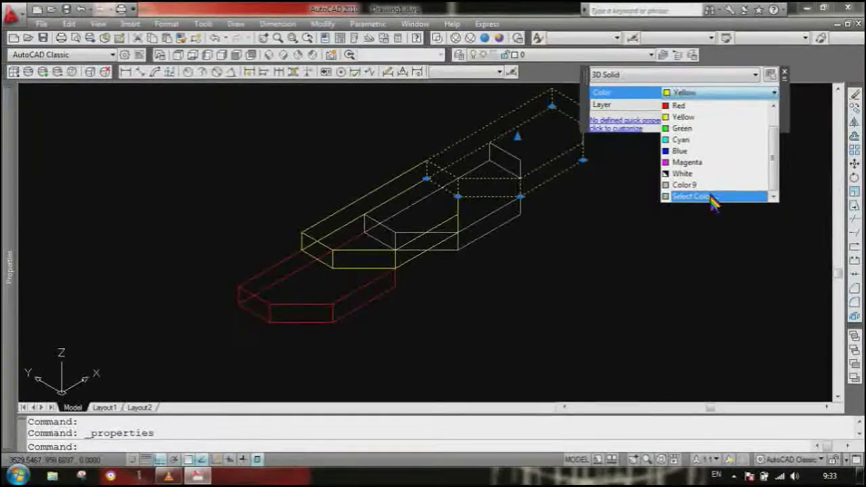
click(689, 196)
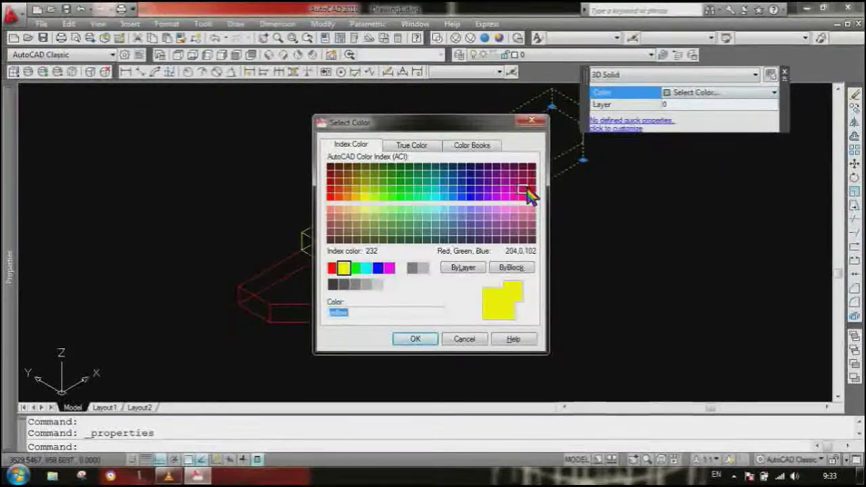
click(330, 174)
click(431, 340)
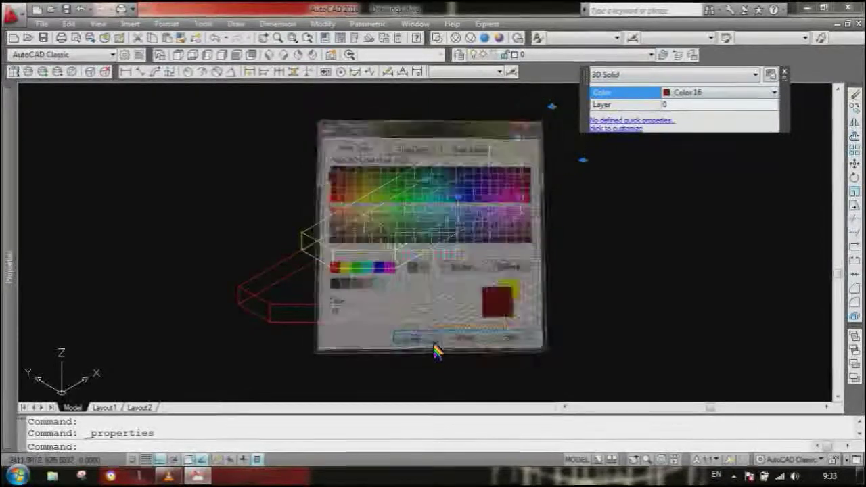
key(Escape)
Copy the dark red solid from the midpoint of its upper far sloped edge to the lower near corner of the yellow solid
text(co)
key(Return)
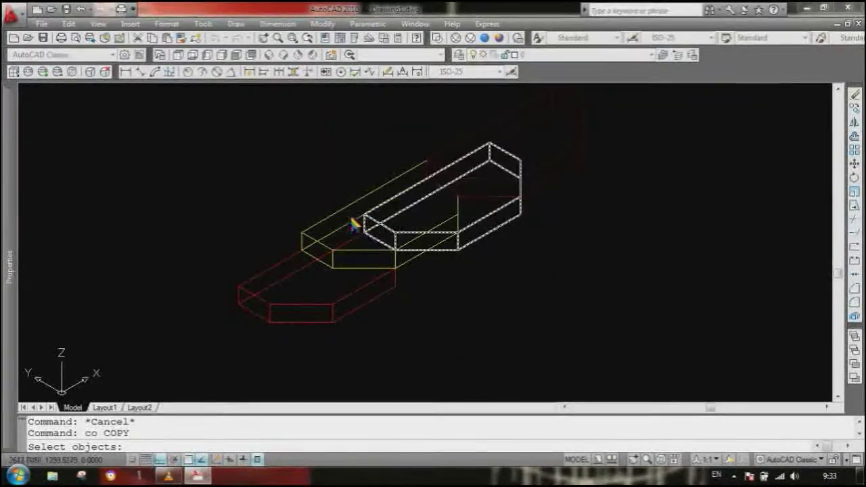
click(334, 225)
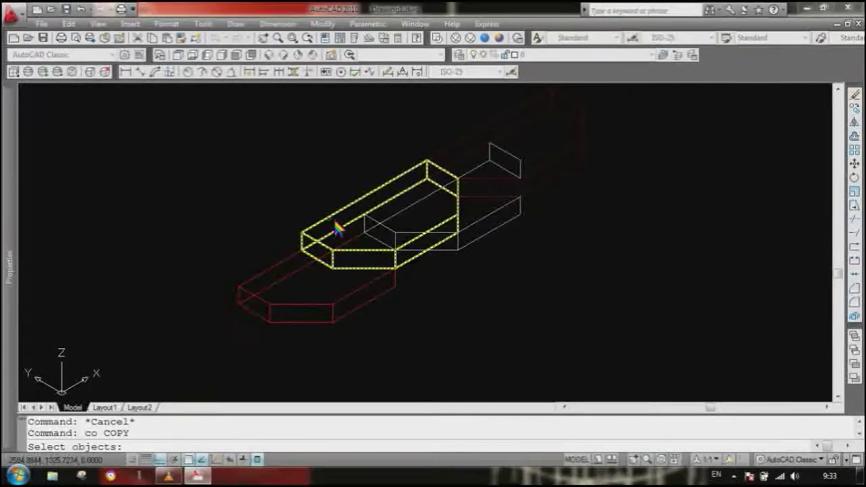
click(574, 160)
key(Return)
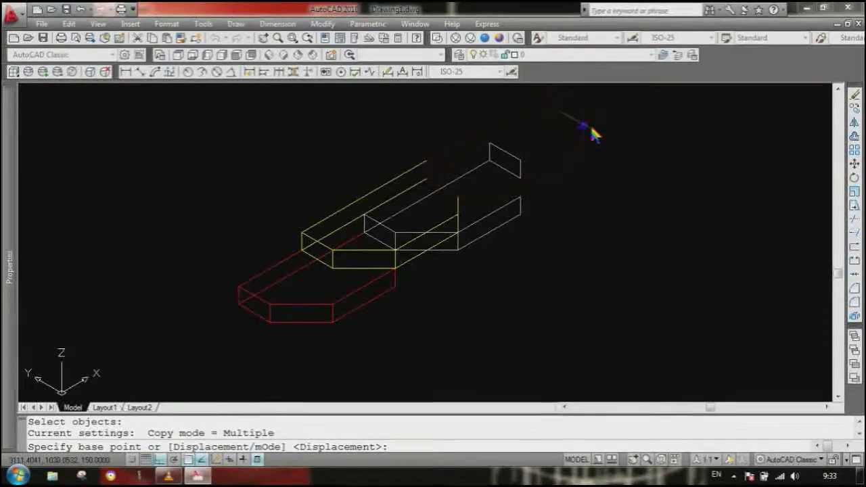
click(591, 132)
scroll(331, 290, up, 4)
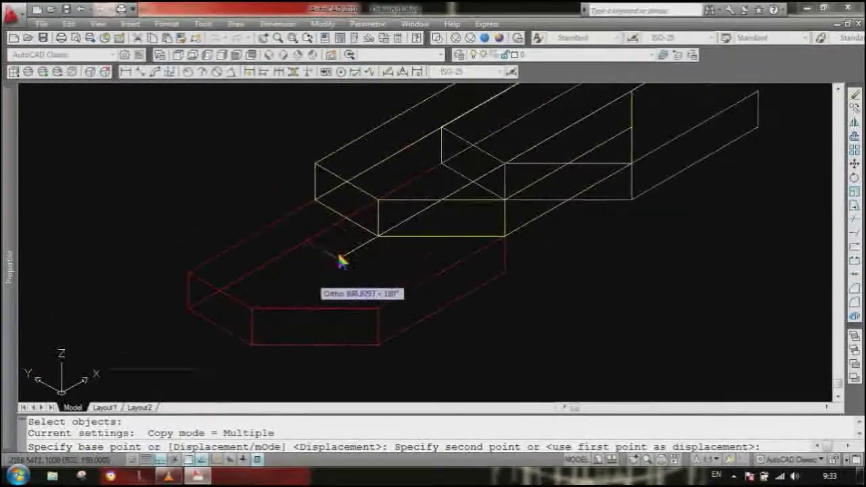
click(379, 235)
key(Escape)
scroll(402, 247, down, 3)
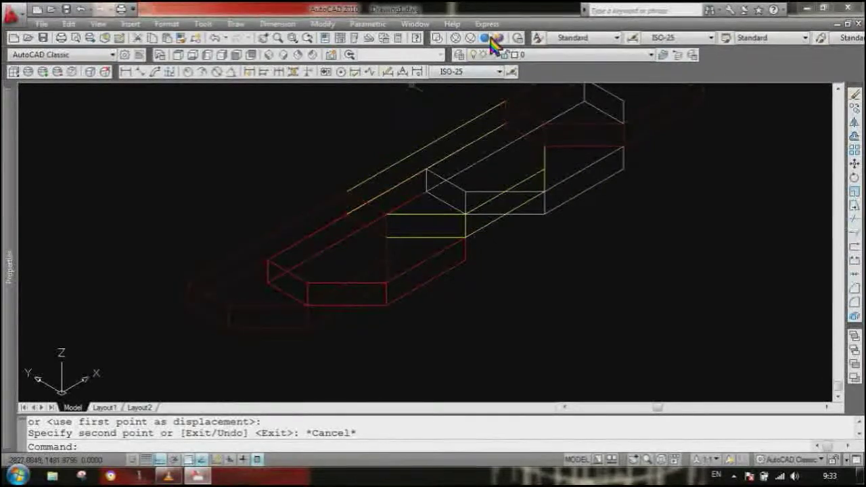
Set the colour of the new copy at the near X end to orange index colour 40
click(248, 313)
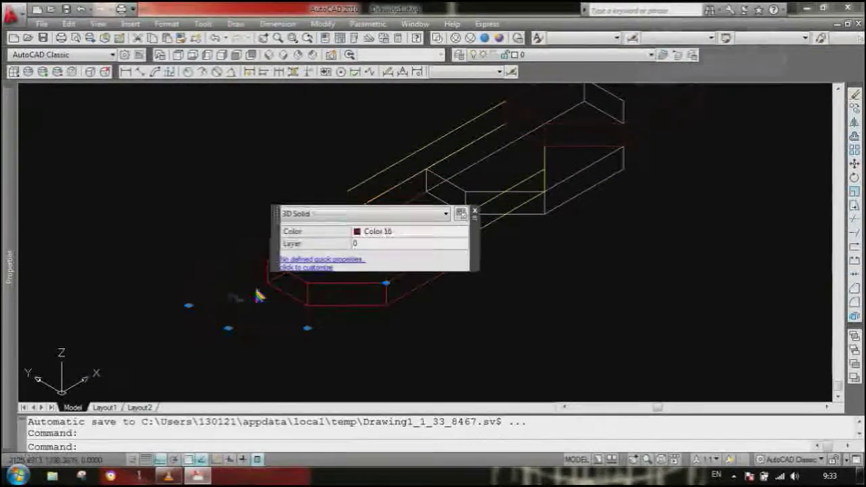
click(465, 238)
click(464, 232)
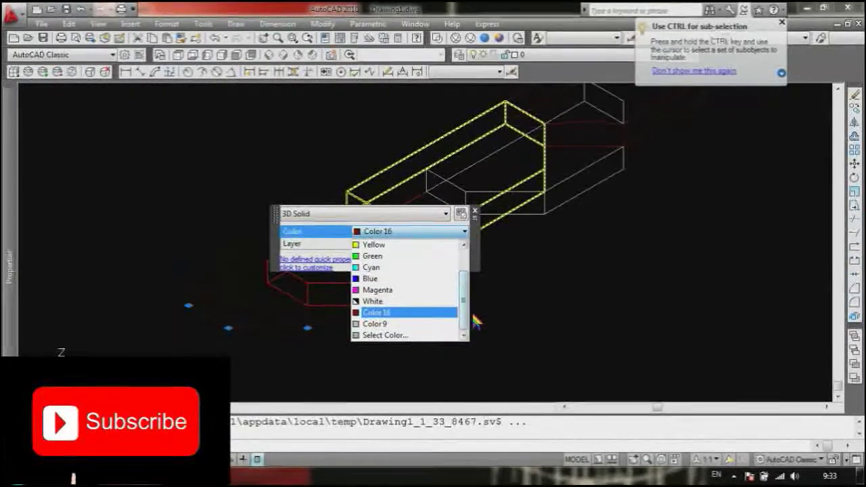
click(385, 335)
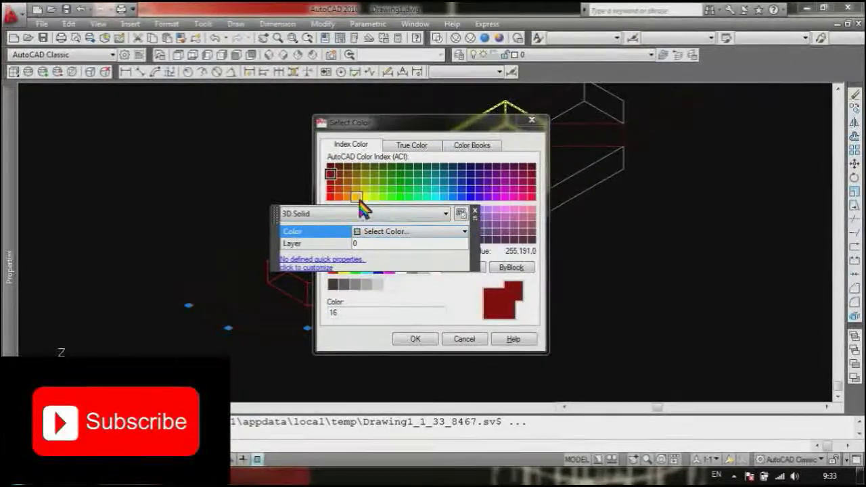
click(356, 196)
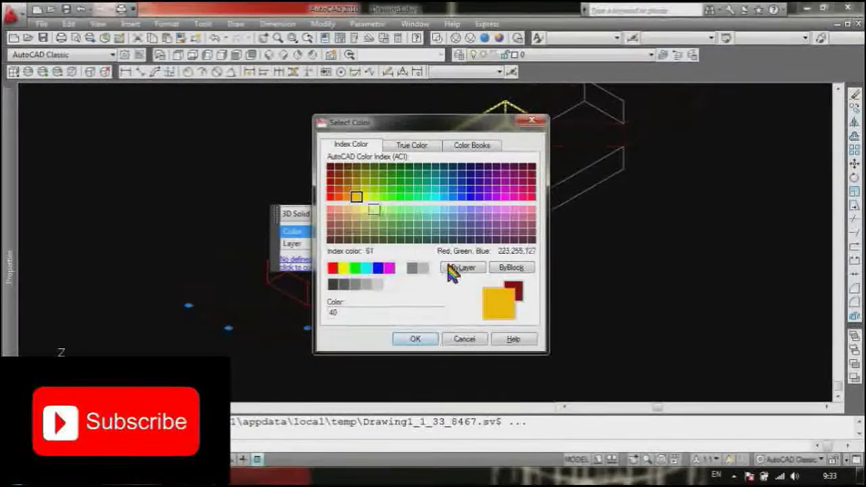
click(427, 338)
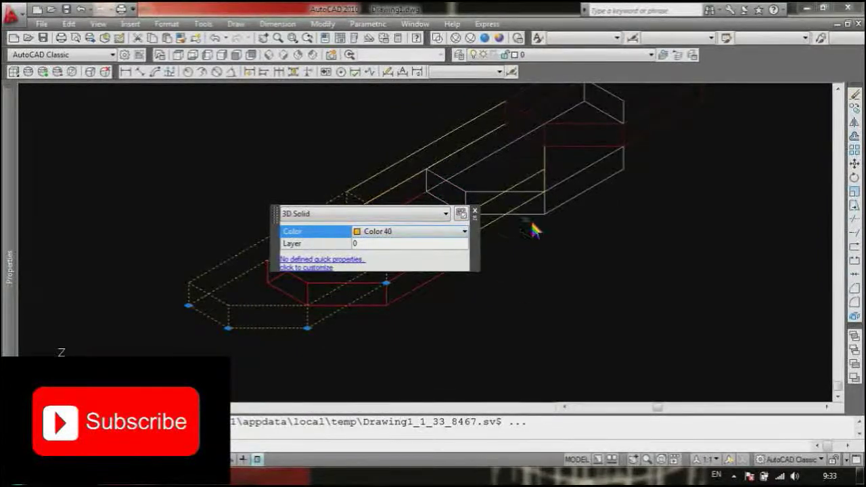
click(485, 221)
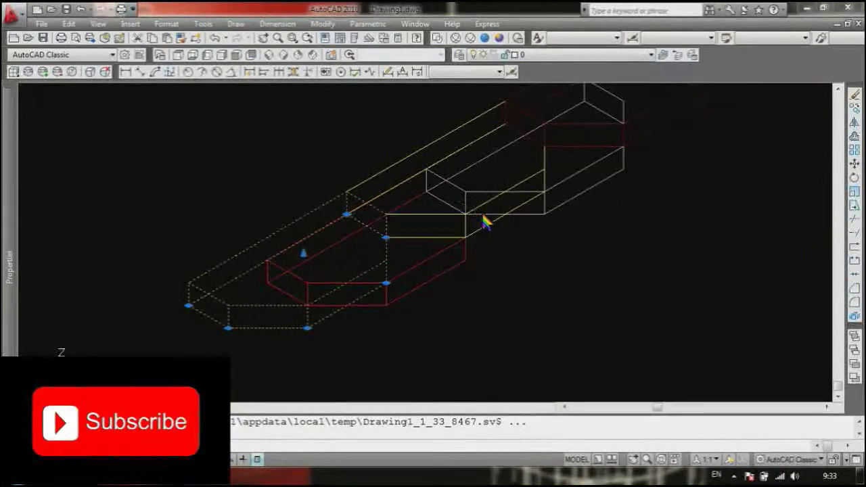
In the top view, move the orange solid from its right shoulder corner to the adjoining yellow solid's left shoulder corner
click(180, 55)
scroll(440, 257, down, 4)
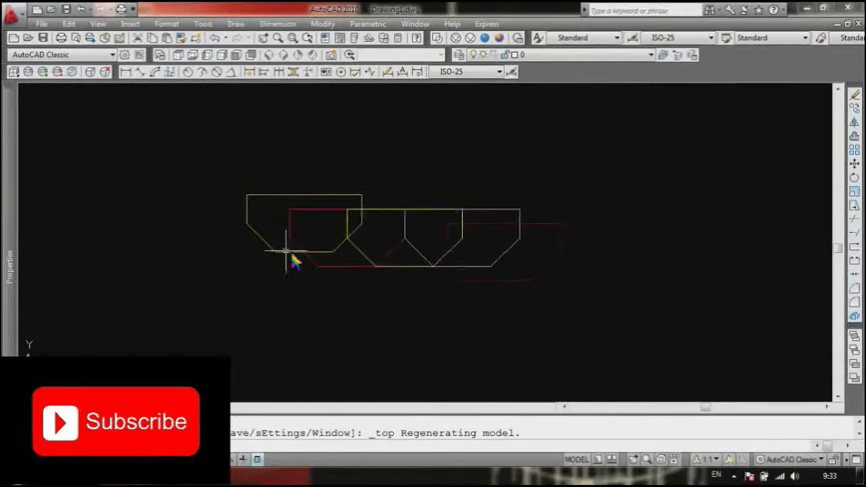
scroll(304, 247, up, 1)
click(405, 187)
click(369, 173)
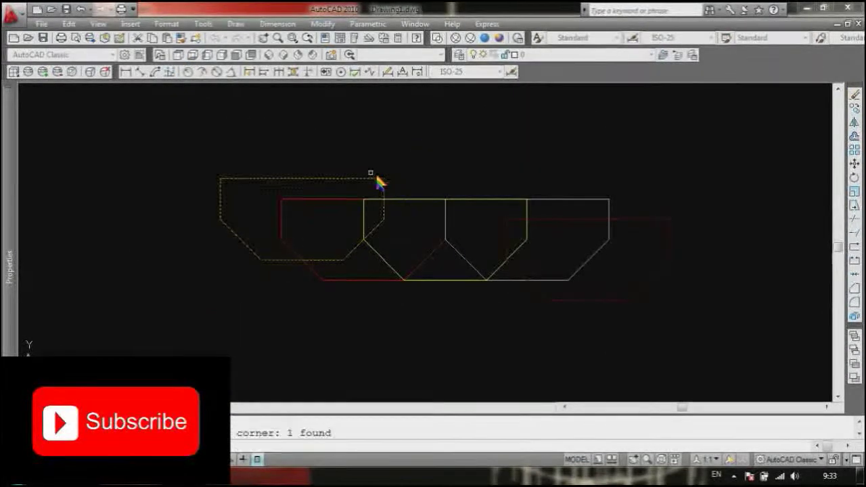
key(Return)
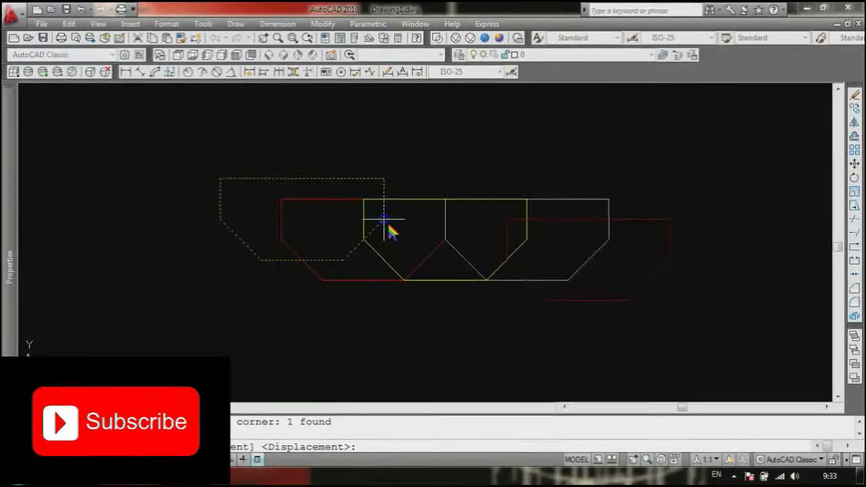
click(386, 218)
click(361, 238)
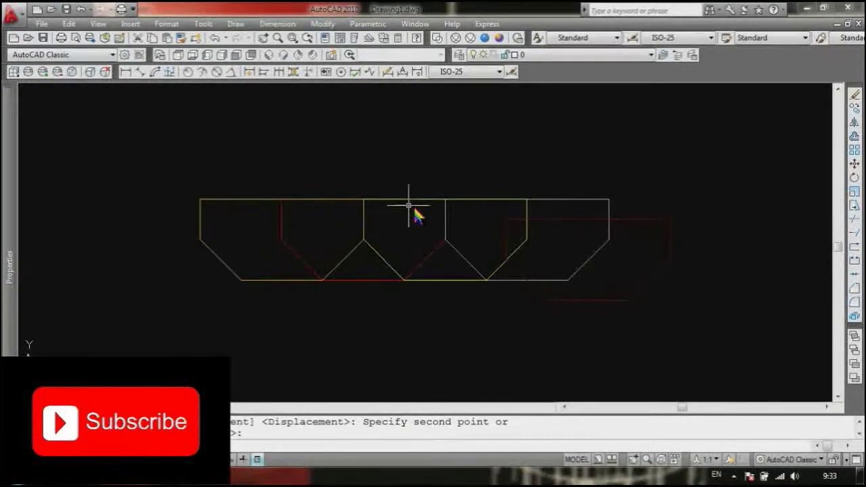
key(Escape)
Move the dark red solid from its left shoulder corner to the yellow solid's right shoulder corner, aligning it with the row
click(653, 332)
click(624, 277)
key(Return)
click(507, 260)
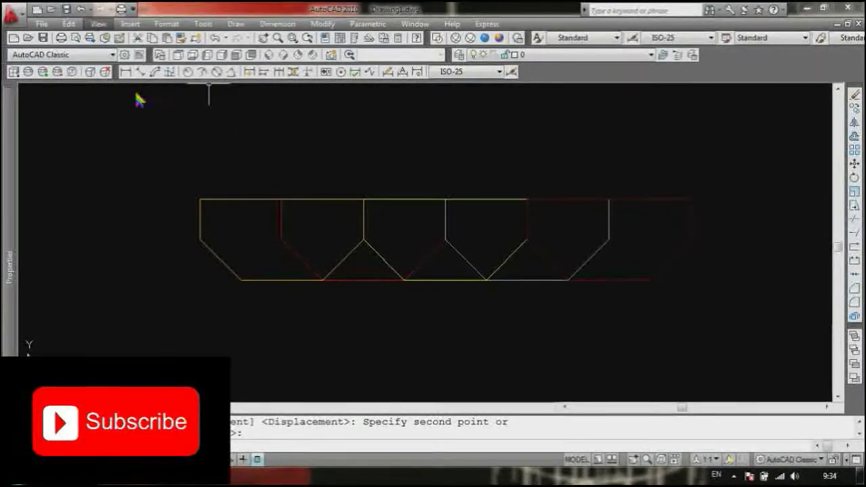
Switch to the 3D Modeling workspace and draw a rectangular planar surface extending beyond the whole row of solids
click(823, 460)
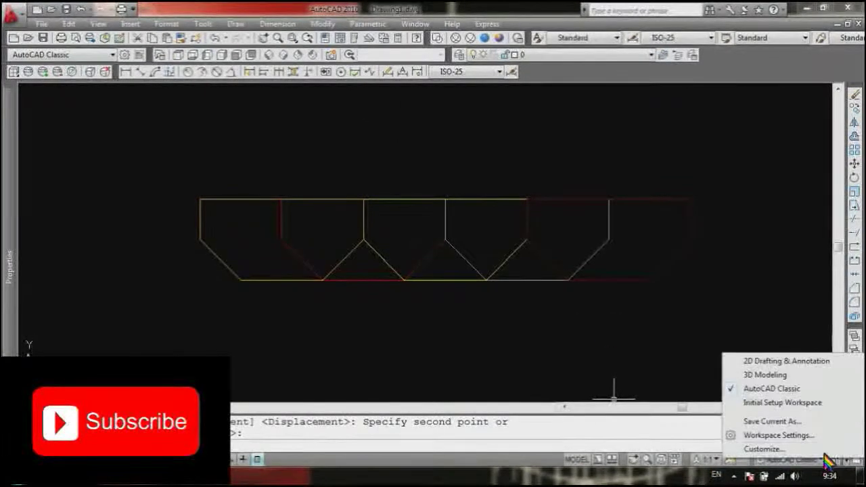
click(771, 377)
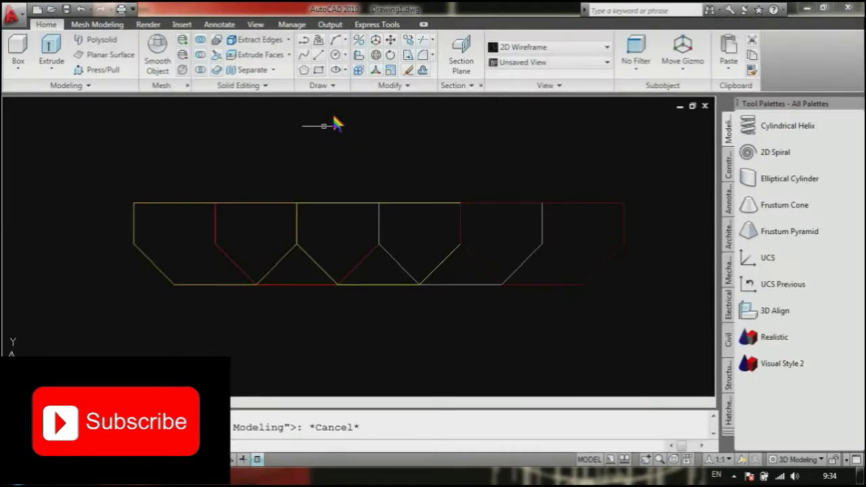
click(127, 57)
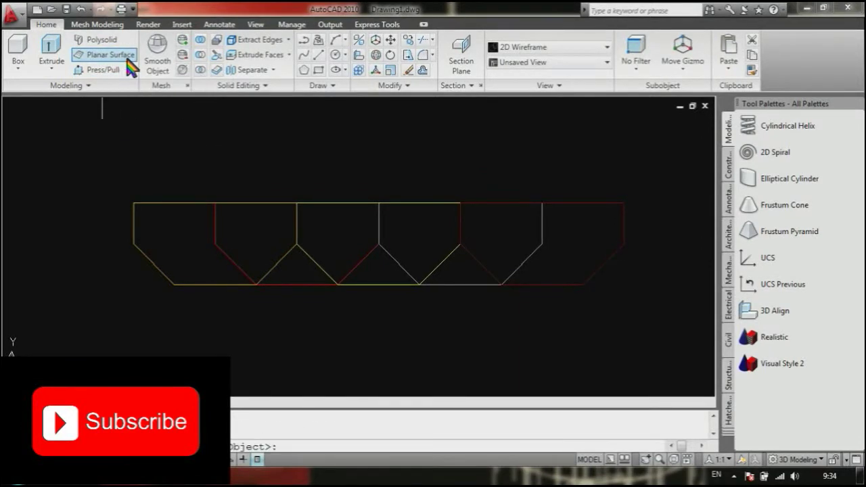
click(101, 158)
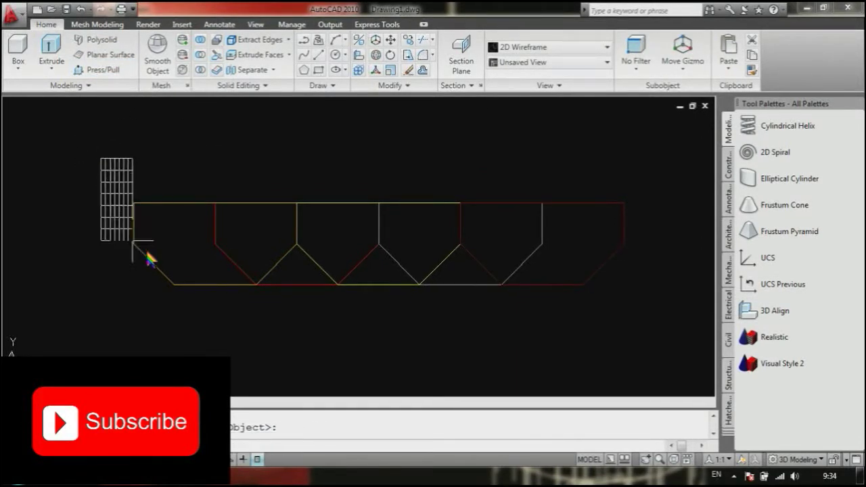
click(672, 333)
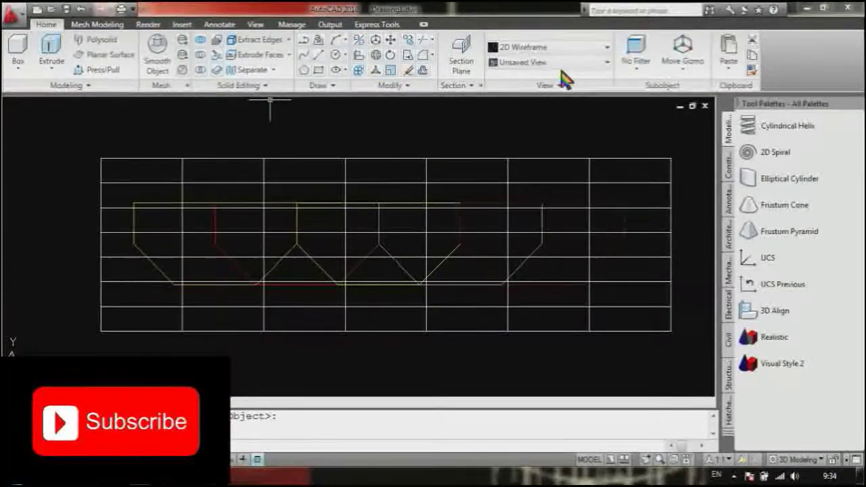
Display the model in the Realistic visual style from the SW Isometric view
click(609, 48)
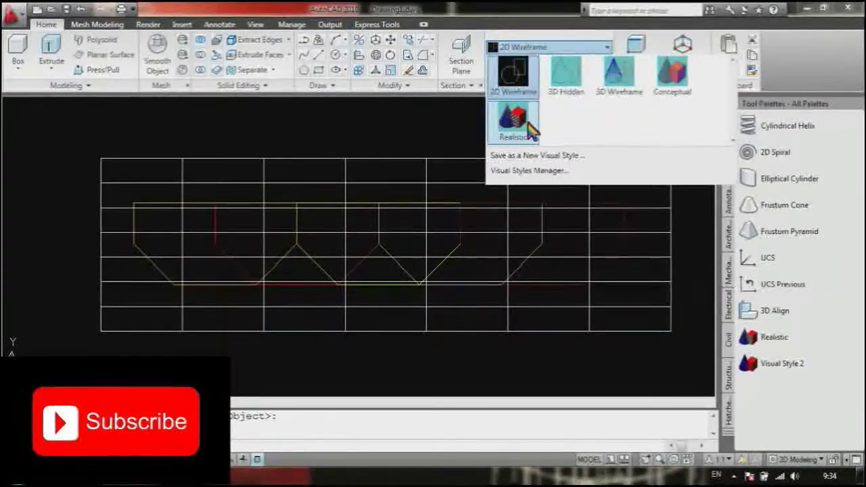
click(531, 128)
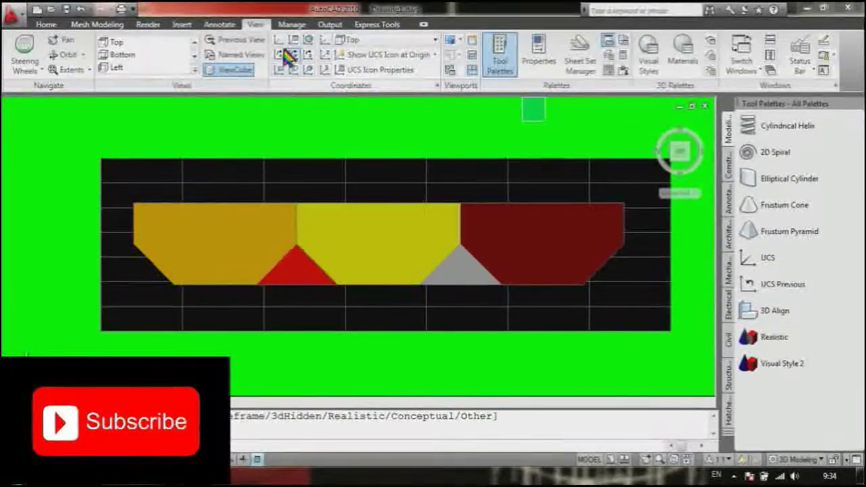
click(195, 69)
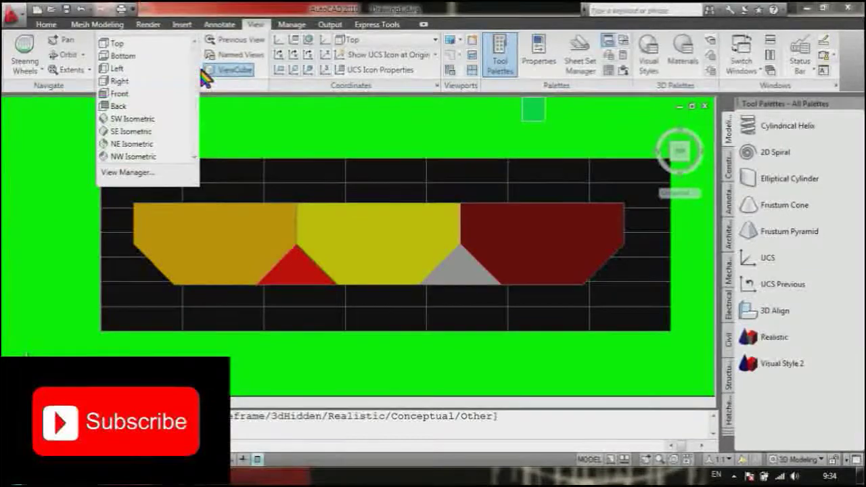
click(150, 120)
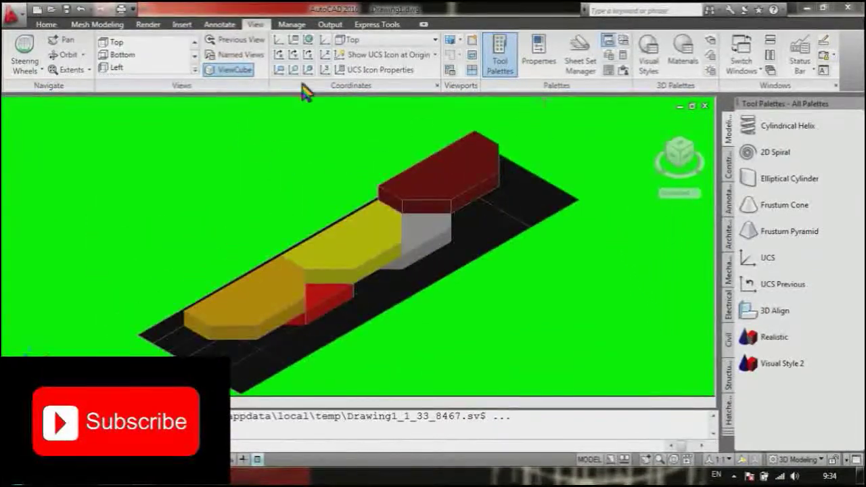
Set the colour of the planar surface beneath the solids to Cyan
click(502, 244)
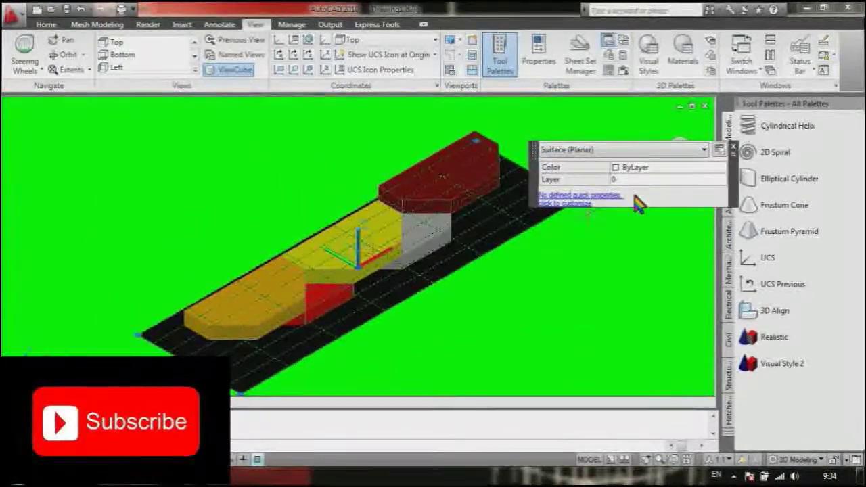
click(666, 177)
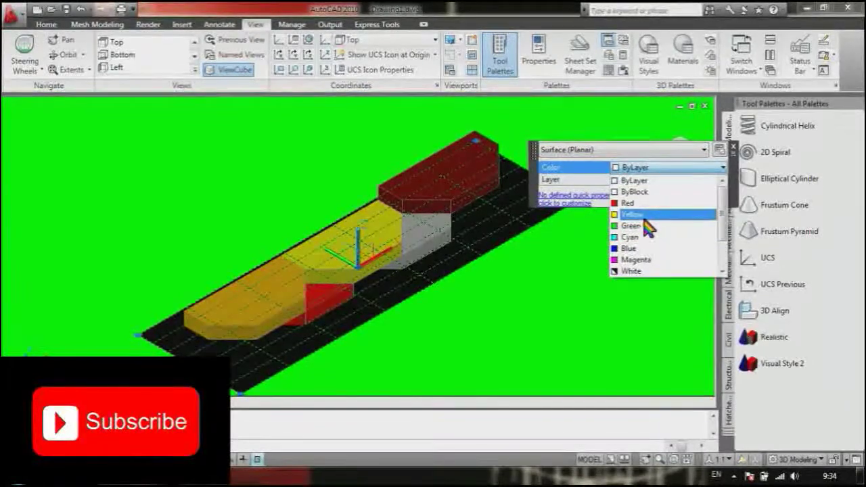
click(651, 243)
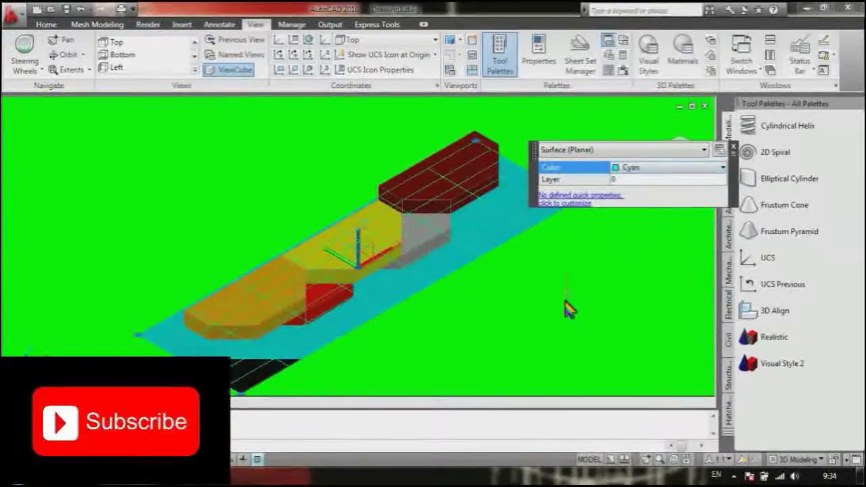
scroll(485, 343, down, 3)
scroll(434, 257, up, 6)
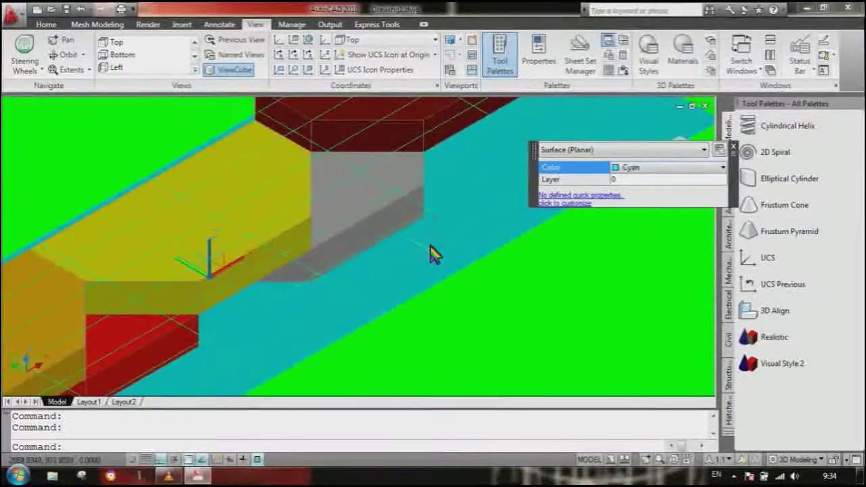
key(Escape)
Examine how the coloured solids sit on the planar surface in the Top and Left views
scroll(444, 189, down, 3)
scroll(265, 319, up, 6)
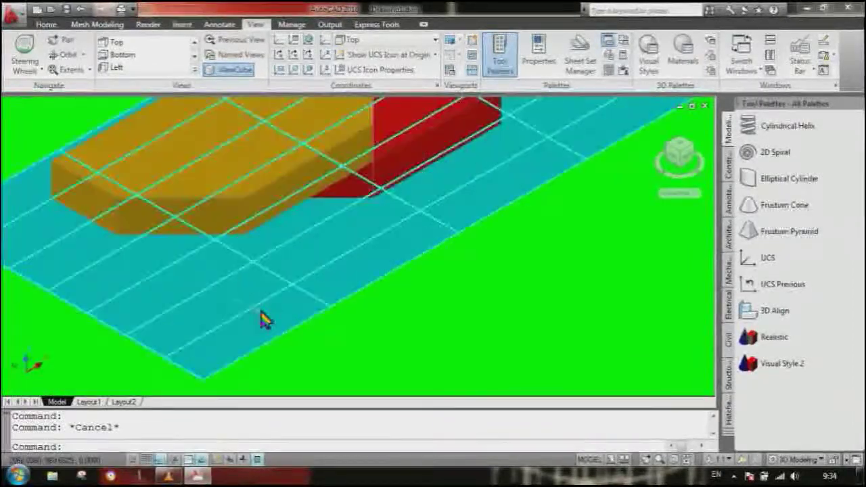
scroll(359, 292, down, 2)
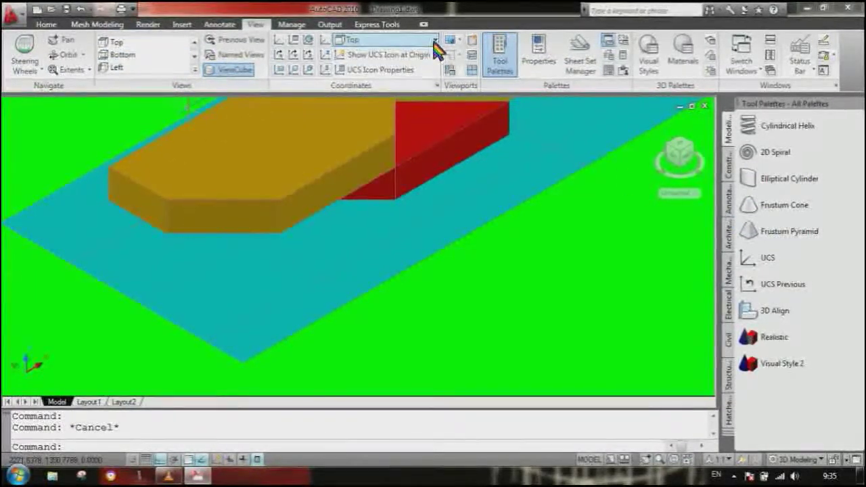
click(196, 70)
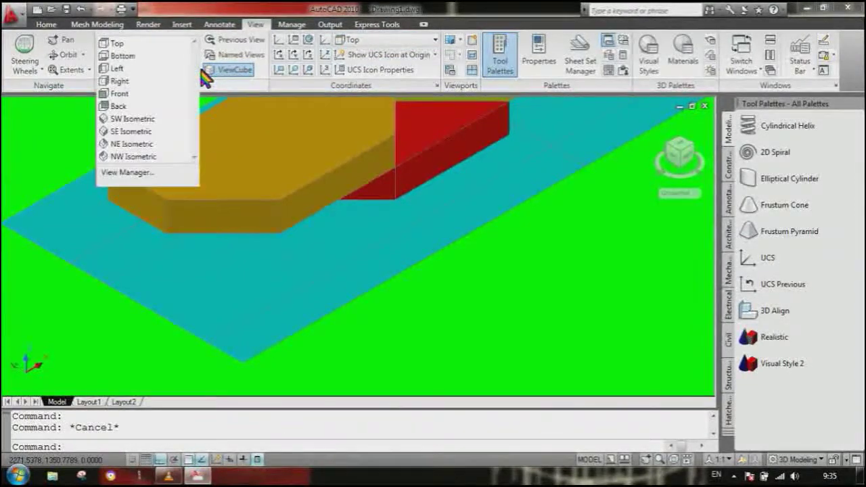
click(122, 44)
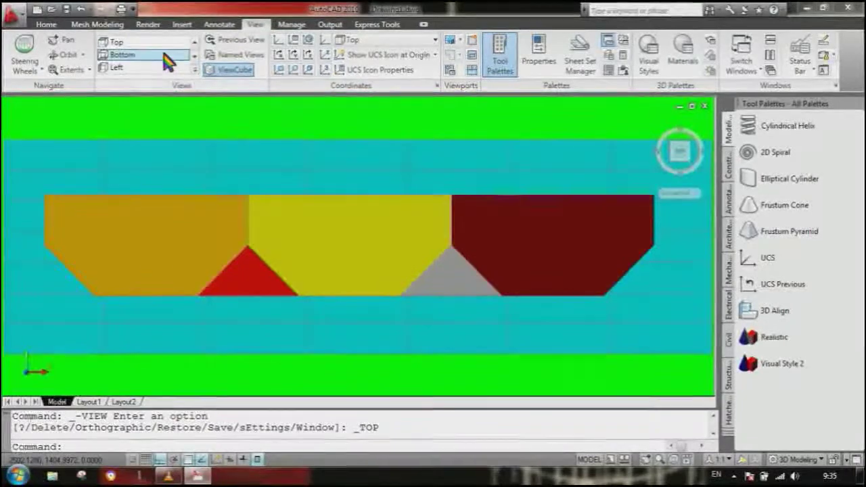
click(169, 69)
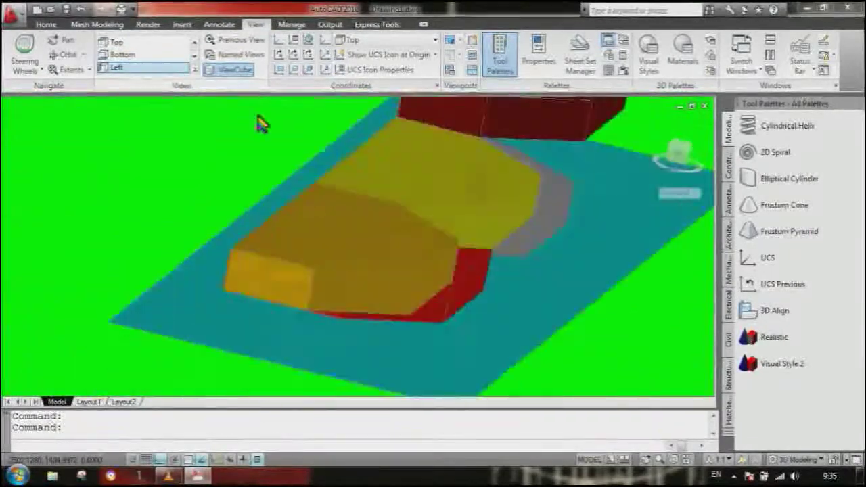
scroll(318, 129, down, 4)
scroll(340, 138, up, 3)
scroll(477, 210, up, 2)
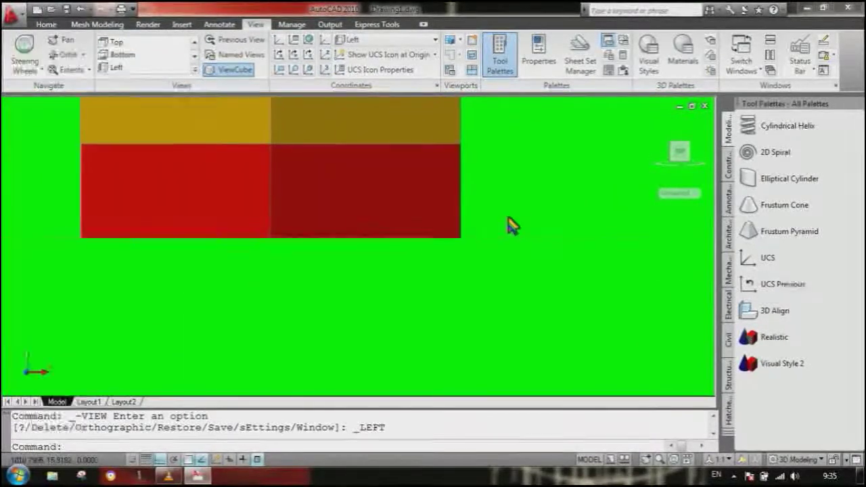
key(Return)
scroll(452, 257, down, 4)
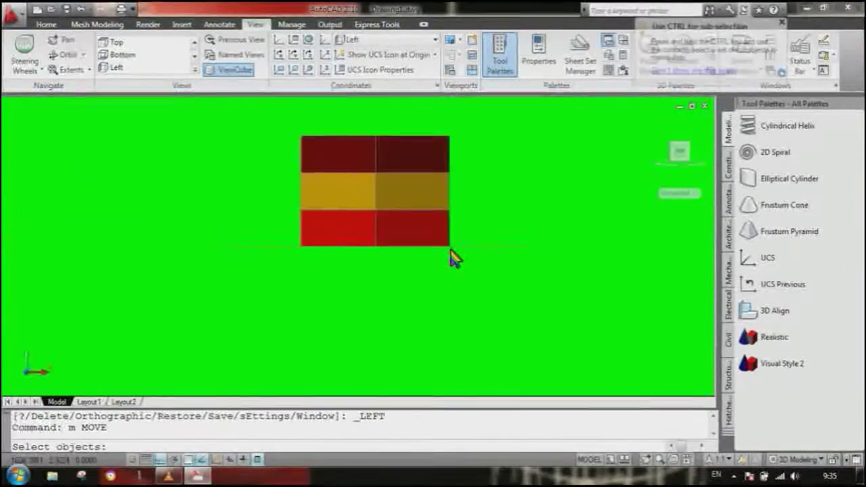
key(Escape)
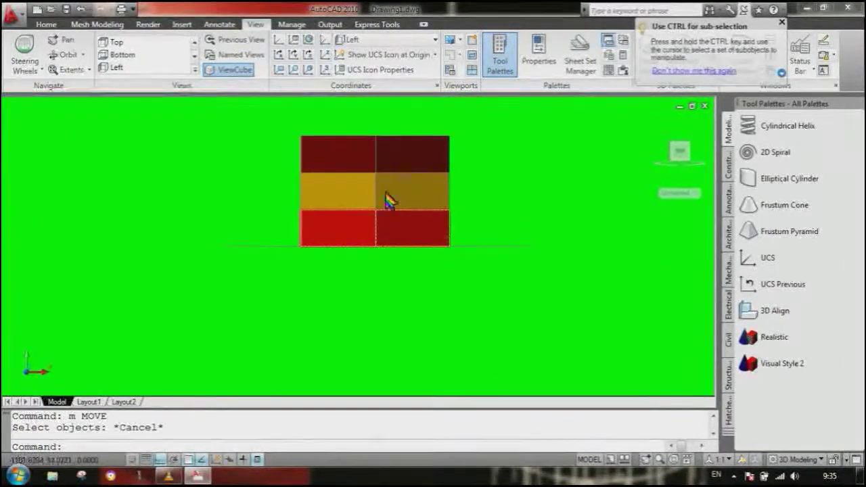
Show the solids and the planar surface from the SE Isometric view
click(197, 70)
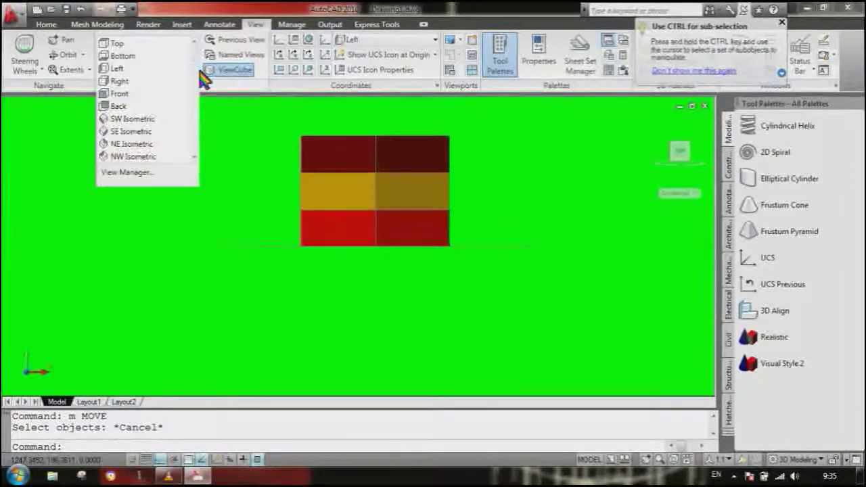
click(162, 139)
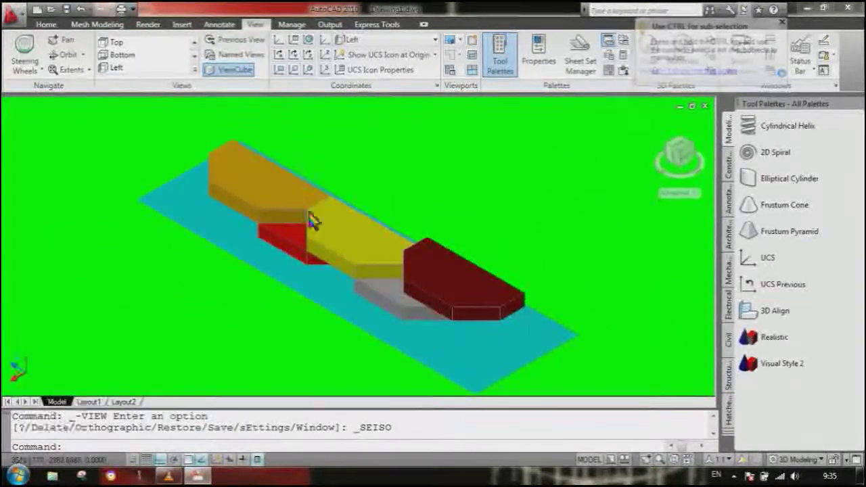
scroll(277, 280, up, 5)
scroll(378, 217, down, 4)
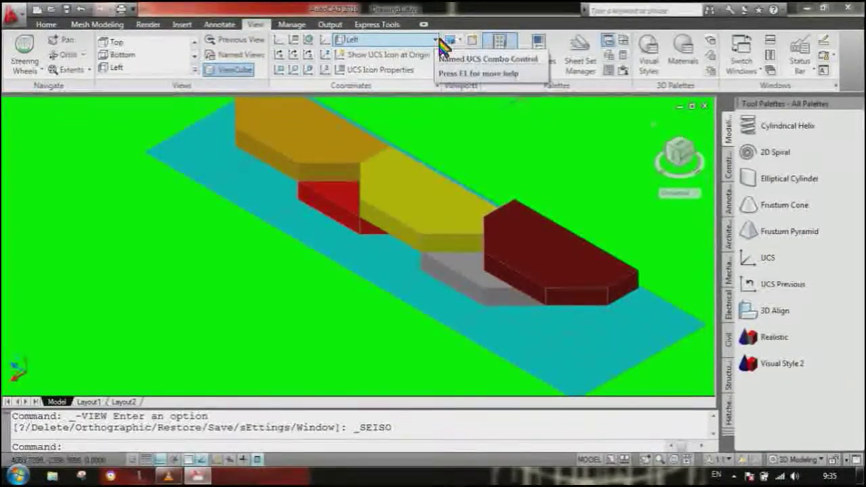
Apply the Realistic visual style to the viewport and replace it with Visual Style 2
key(F7)
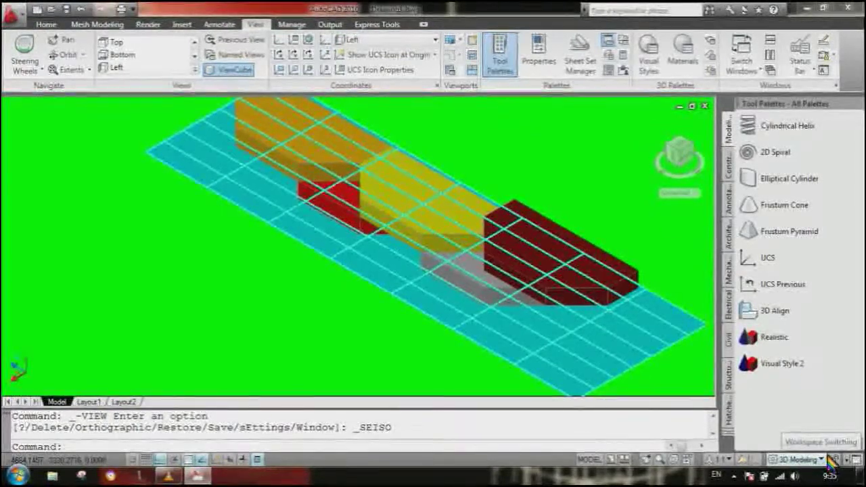
click(781, 341)
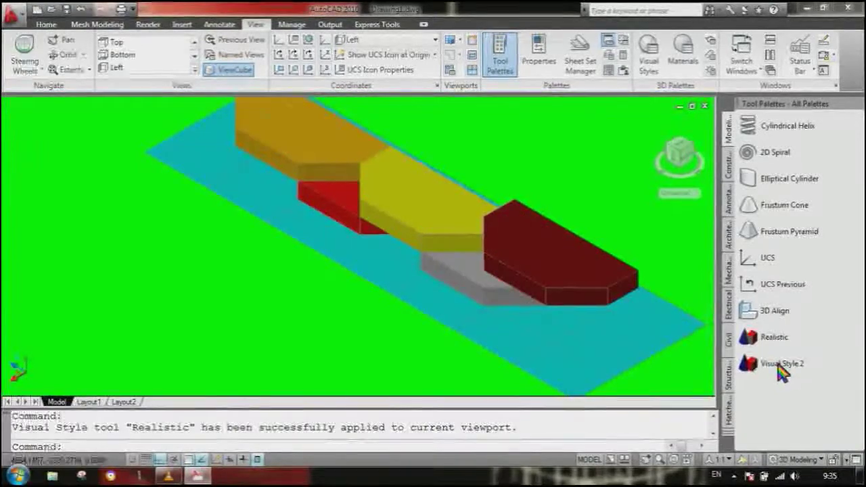
click(781, 368)
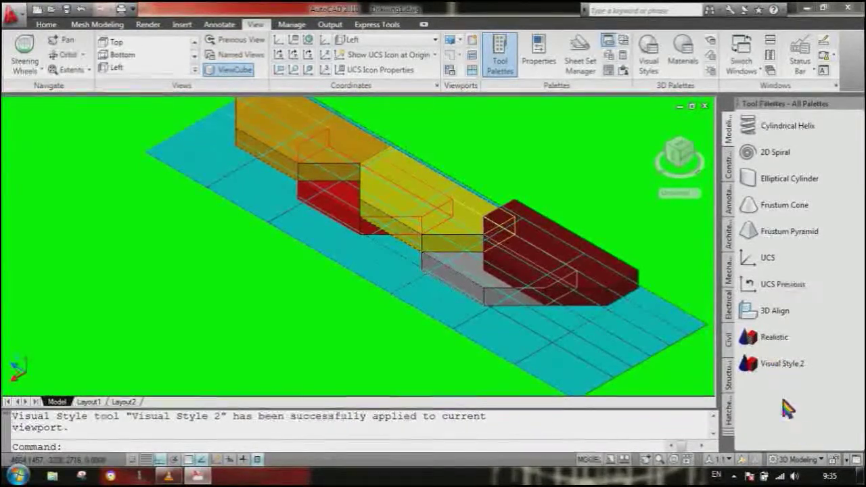
Switch the workspace to 2D Drafting & Annotation, and from there to AutoCAD Classic
click(828, 459)
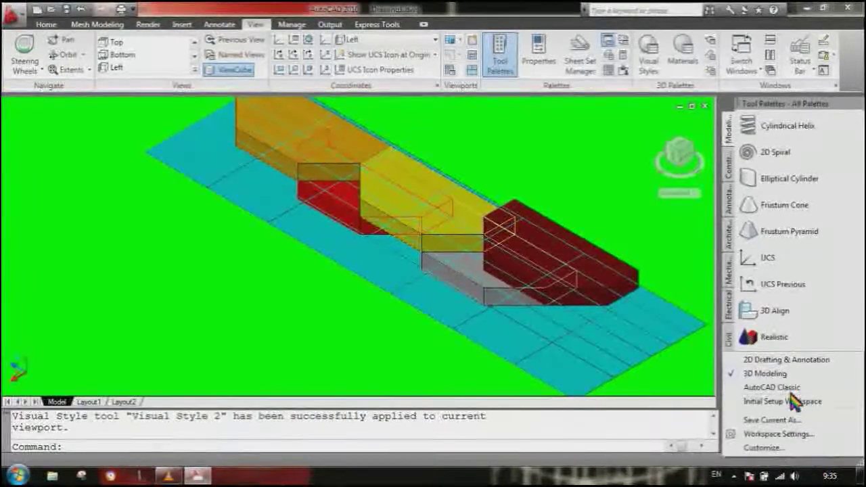
click(778, 360)
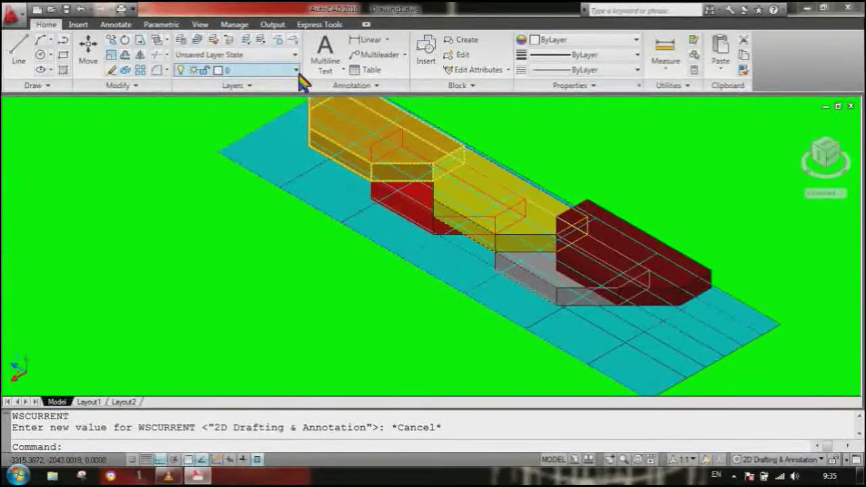
click(830, 460)
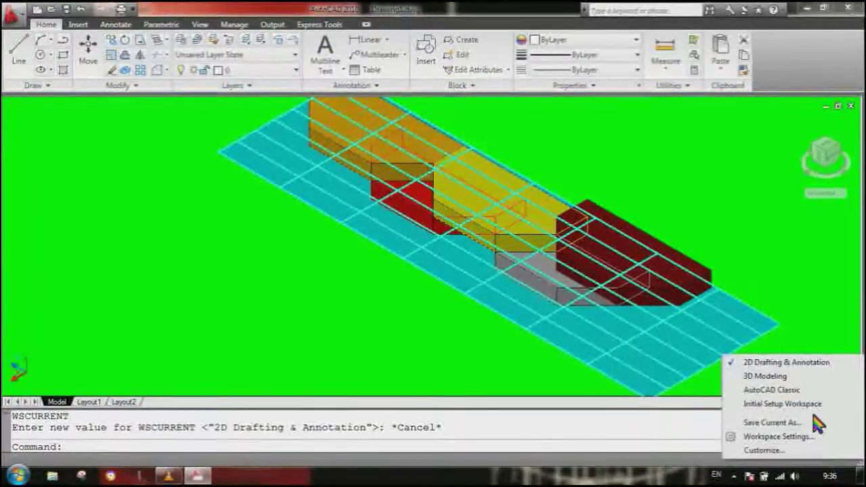
click(804, 391)
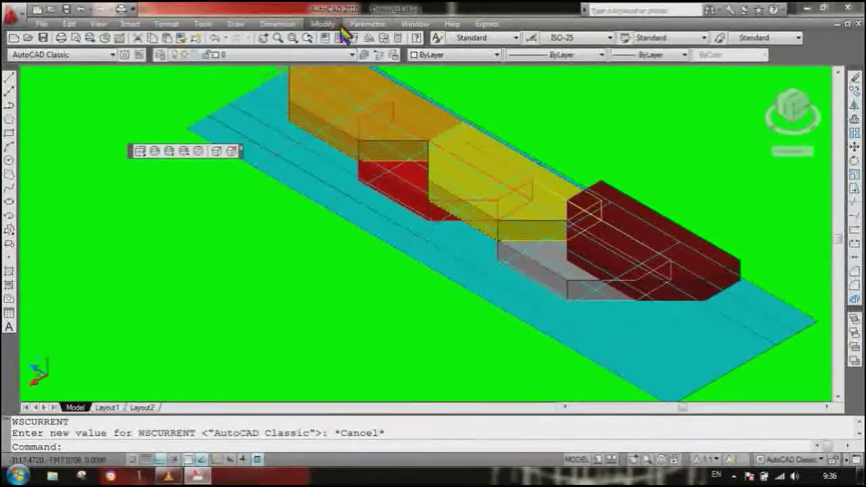
click(103, 25)
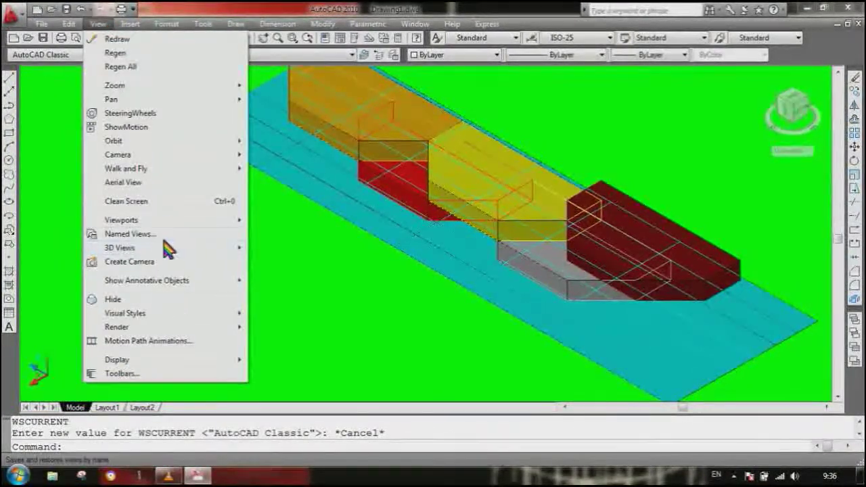
mouse_move(170, 225)
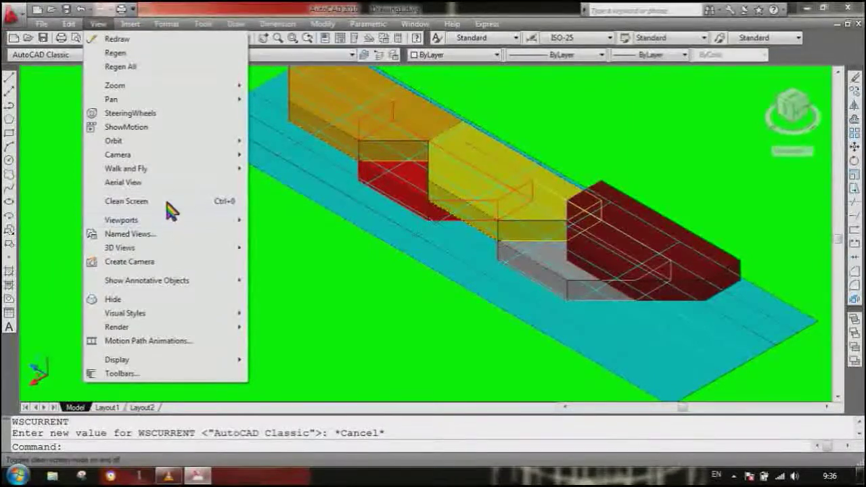
click(282, 278)
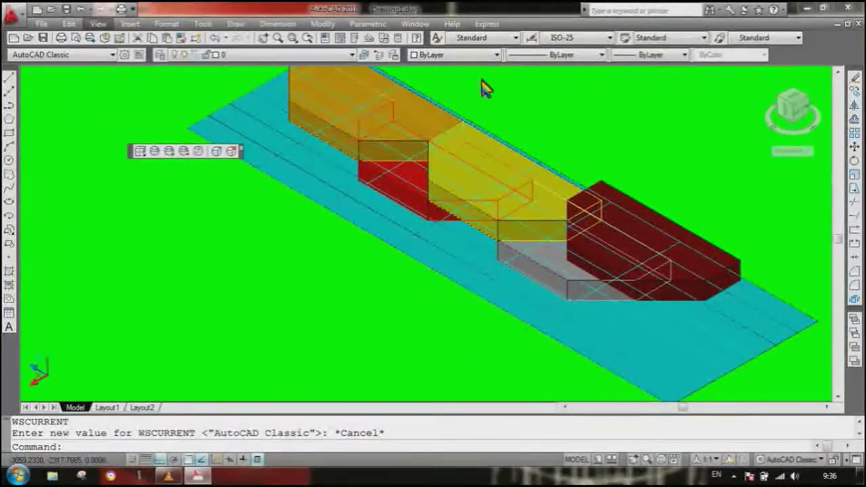
click(324, 25)
click(324, 27)
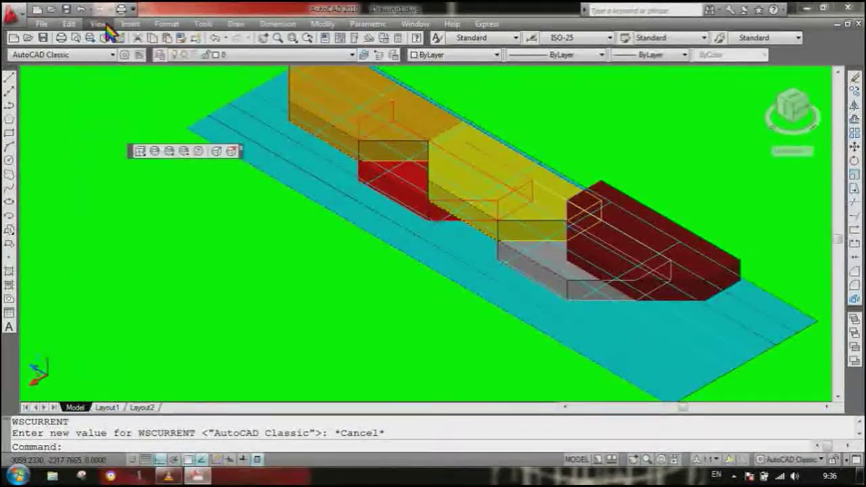
Show the shaded solids and the planar surface in the Top view
click(101, 25)
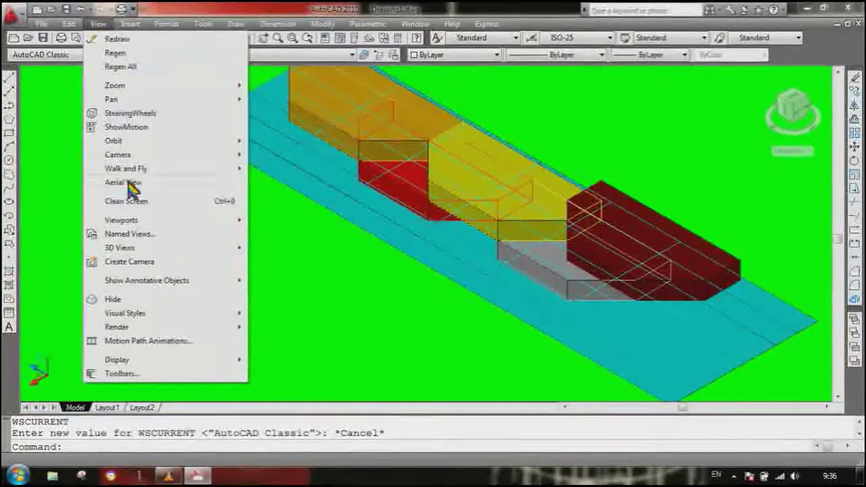
mouse_move(140, 248)
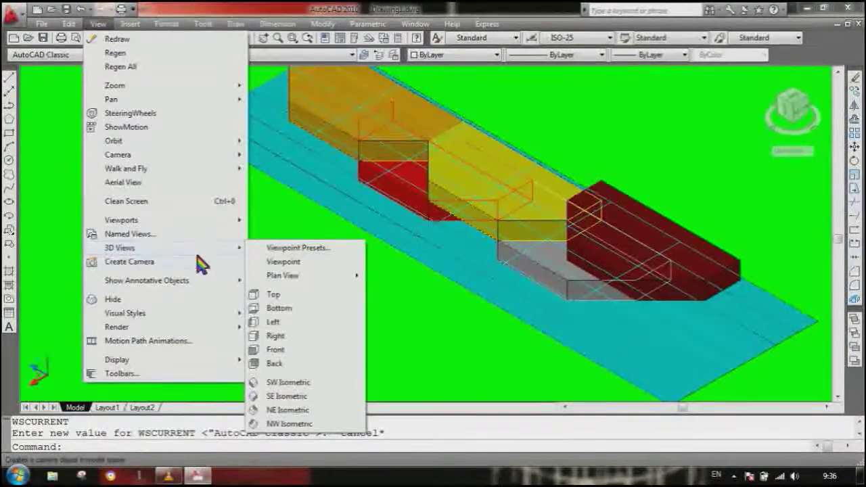
click(277, 296)
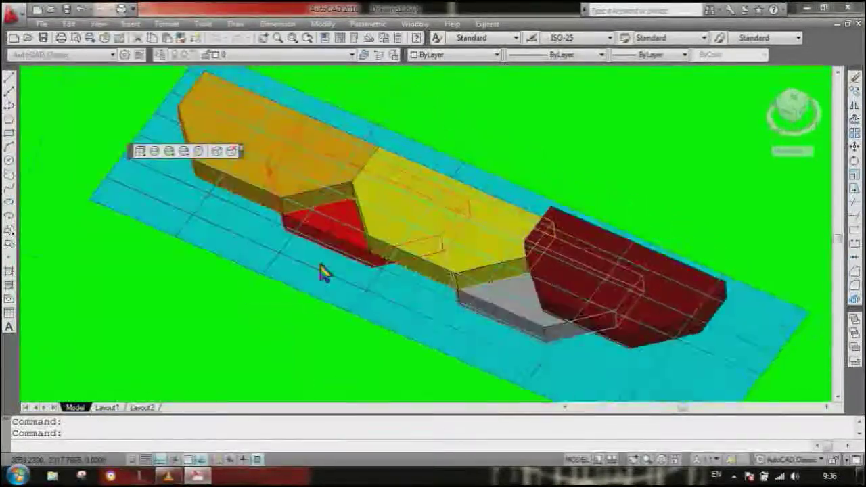
scroll(436, 183, down, 2)
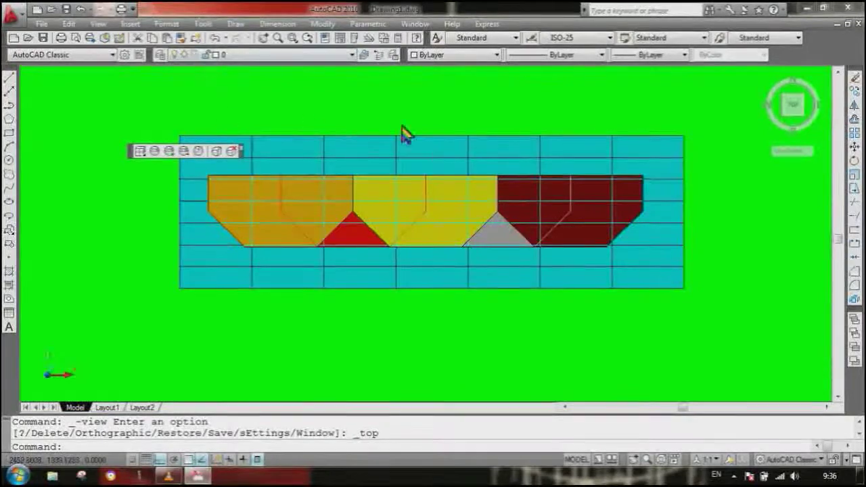
click(155, 153)
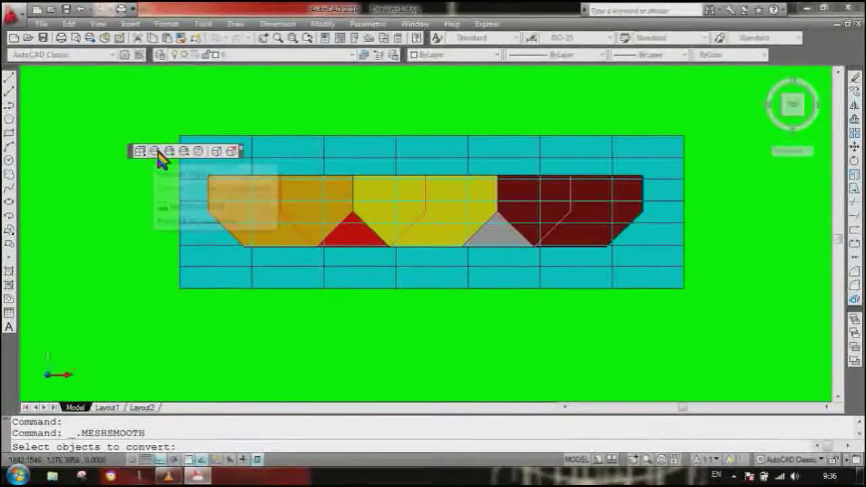
click(247, 156)
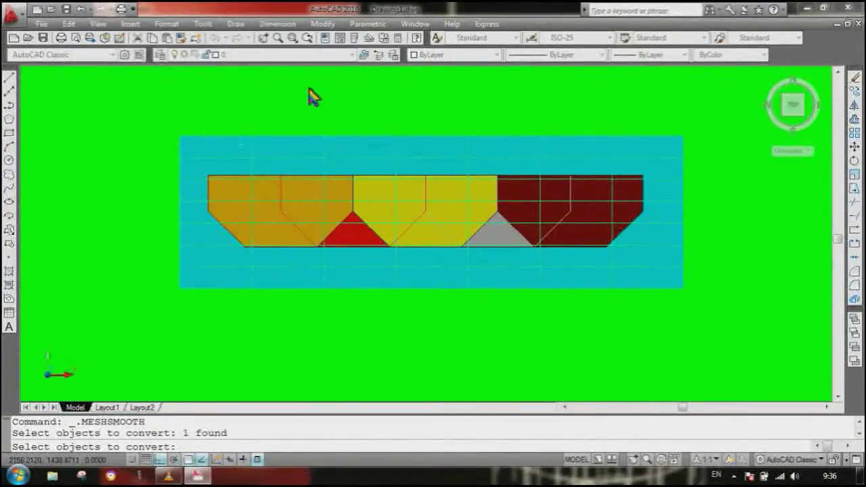
click(829, 462)
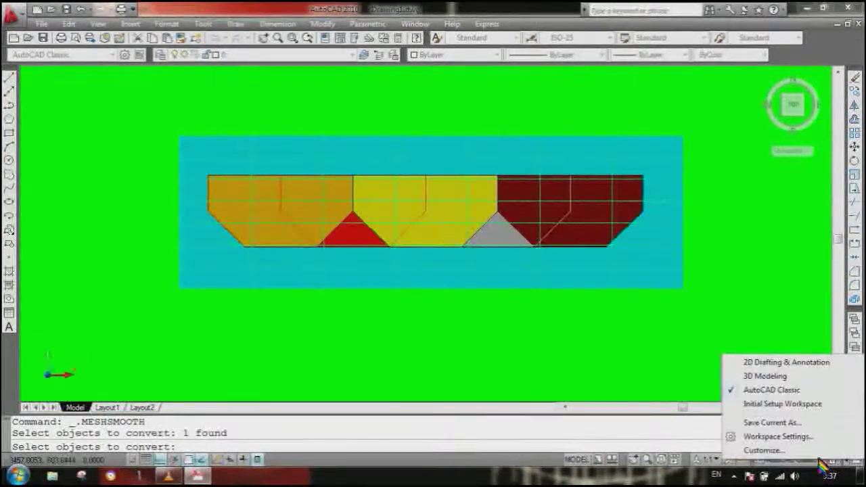
click(779, 376)
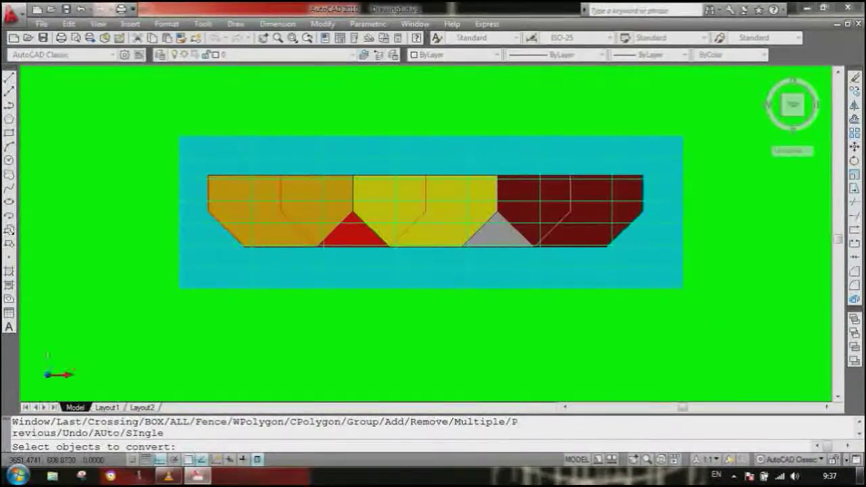
click(783, 460)
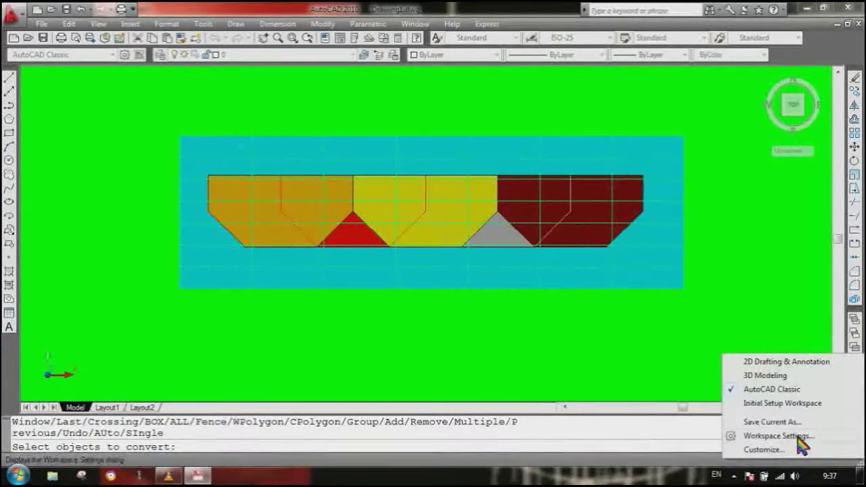
click(769, 388)
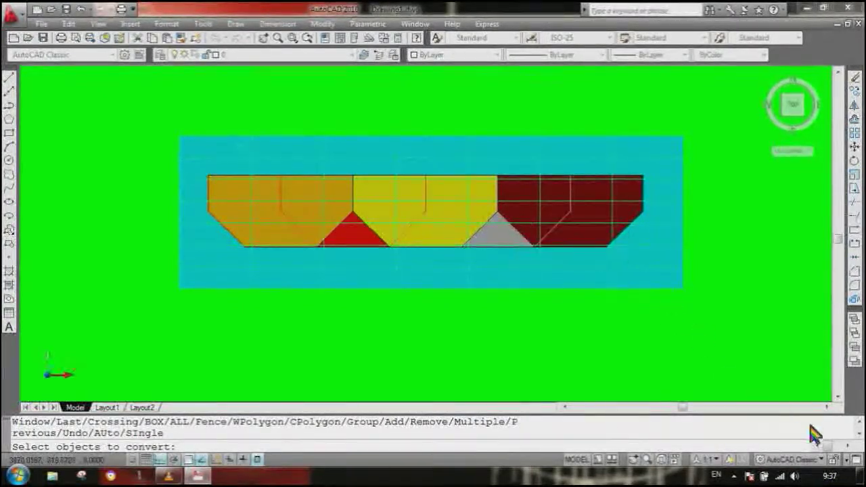
click(824, 460)
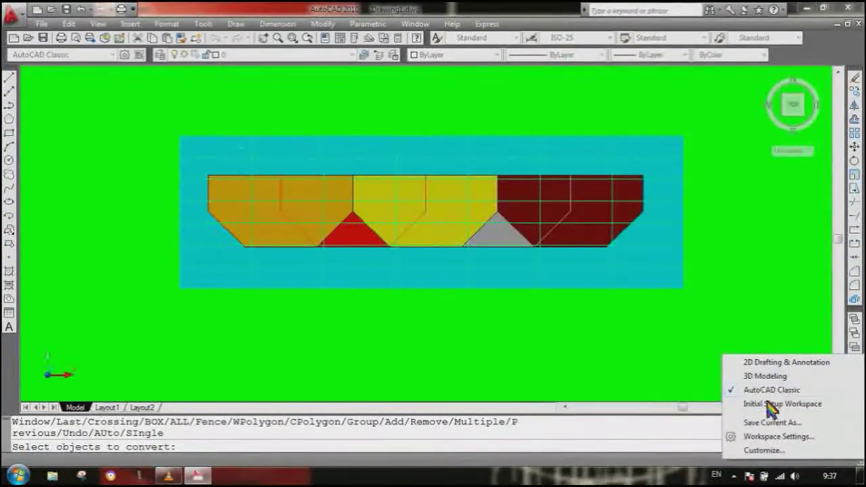
click(761, 380)
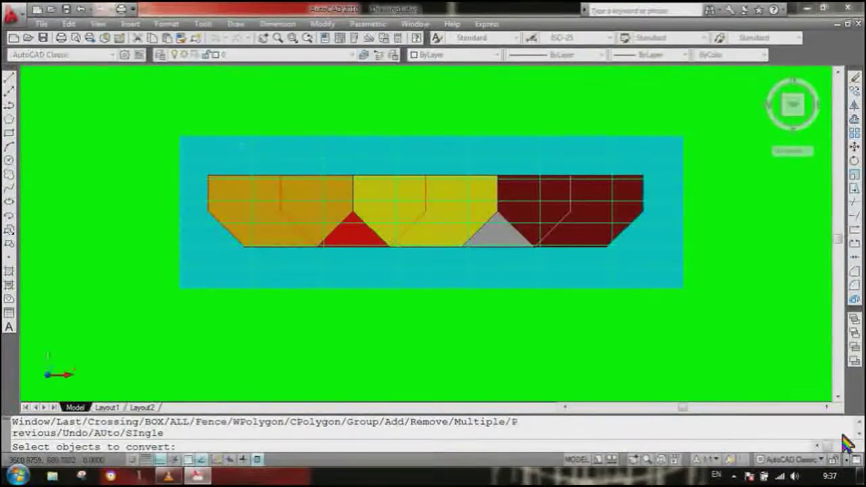
click(830, 462)
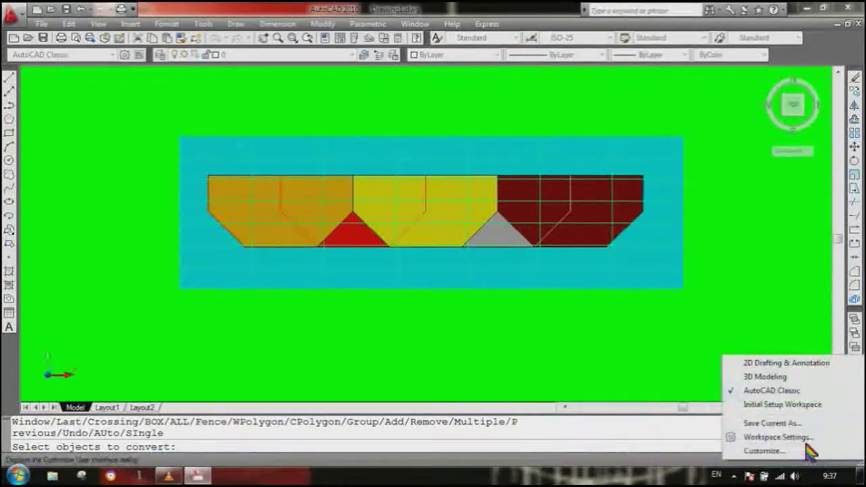
click(741, 387)
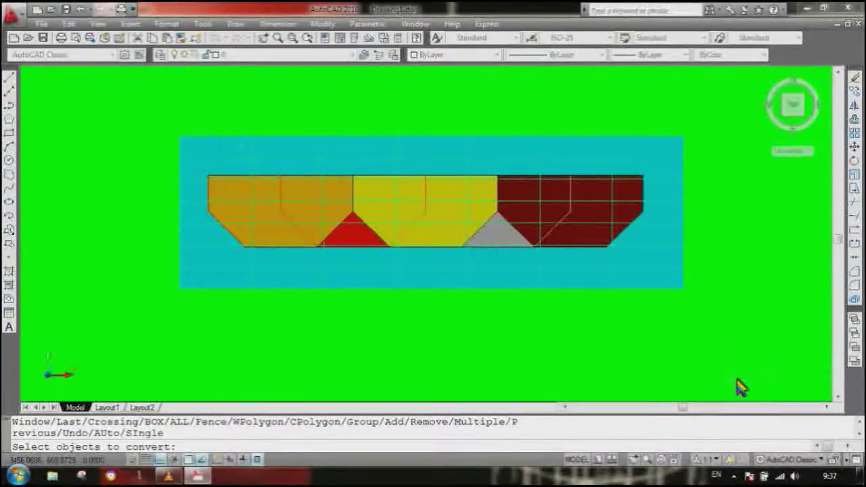
key(Escape)
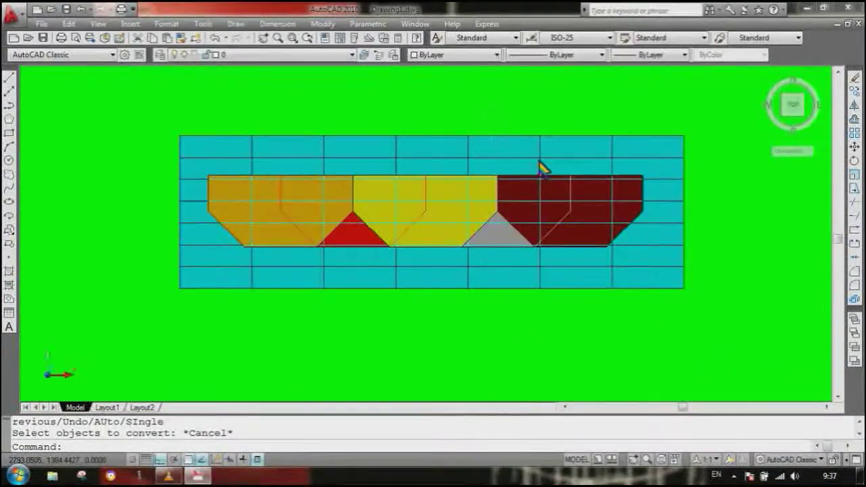
Display the Visual Styles toolbar and set the viewport to the 2D Wireframe visual style
right_click(181, 49)
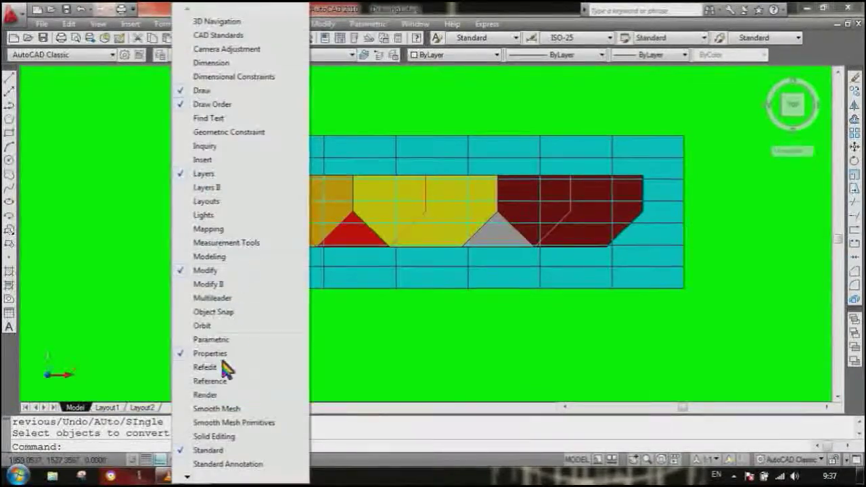
mouse_move(188, 477)
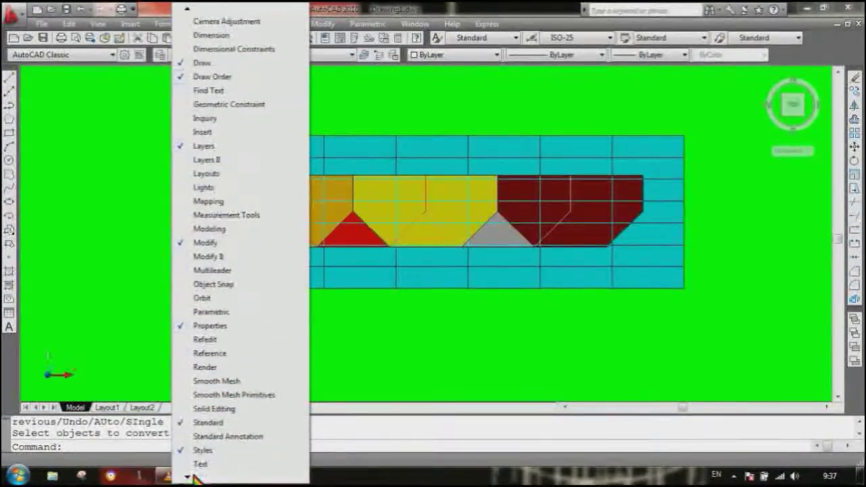
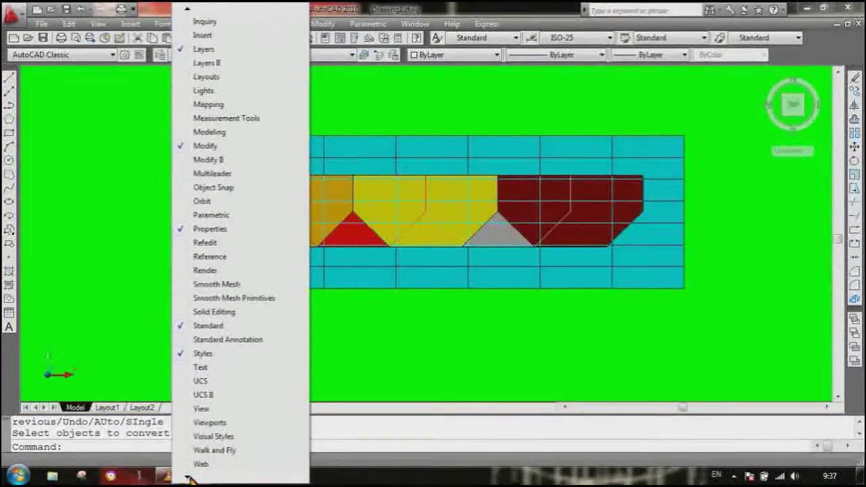
click(225, 438)
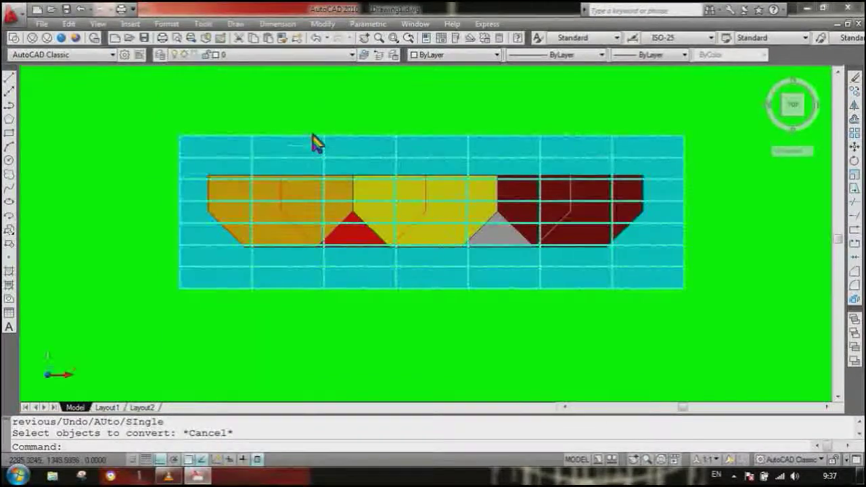
click(15, 39)
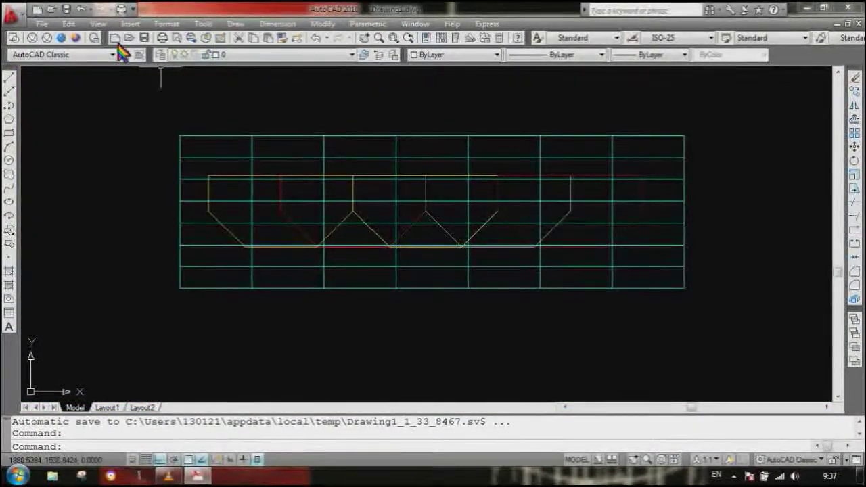
Display the View toolbar with the preset orthographic and isometric views
right_click(262, 32)
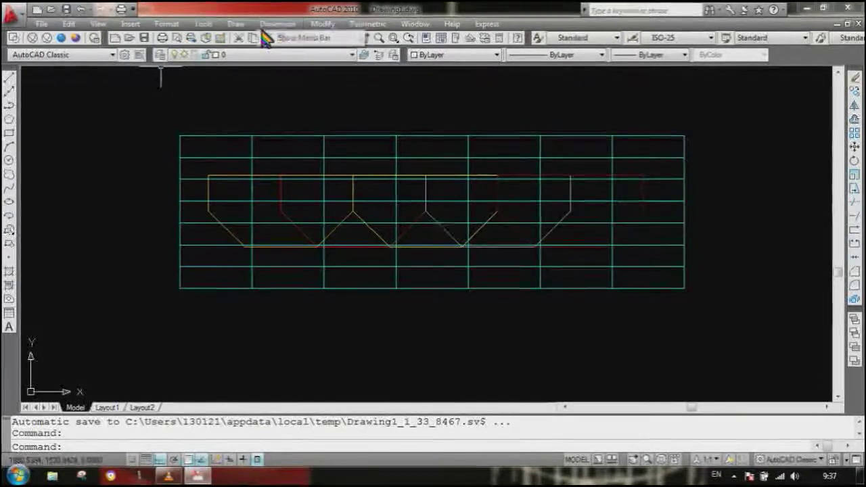
right_click(164, 41)
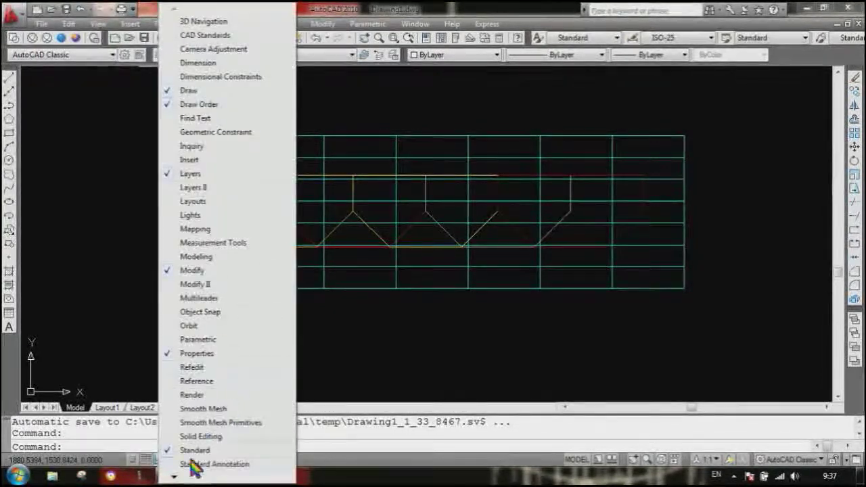
mouse_move(181, 479)
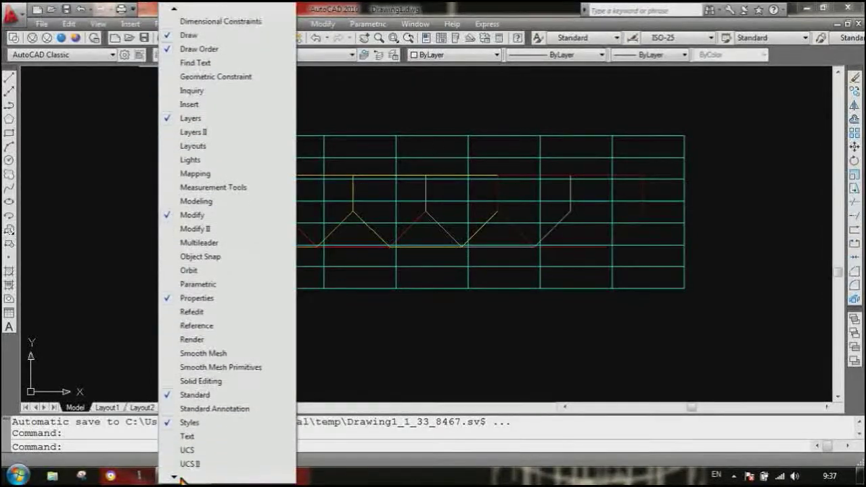
click(189, 425)
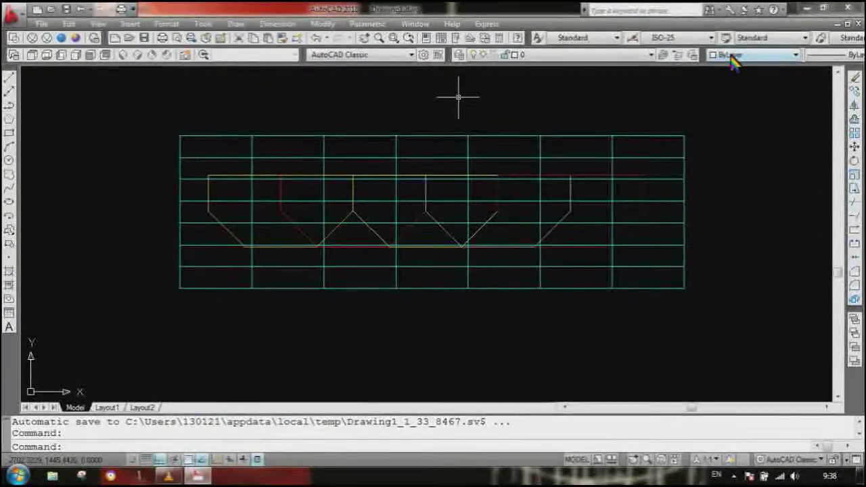
Examine the wireframe solids and the planar surface in the Top and Left views
click(38, 55)
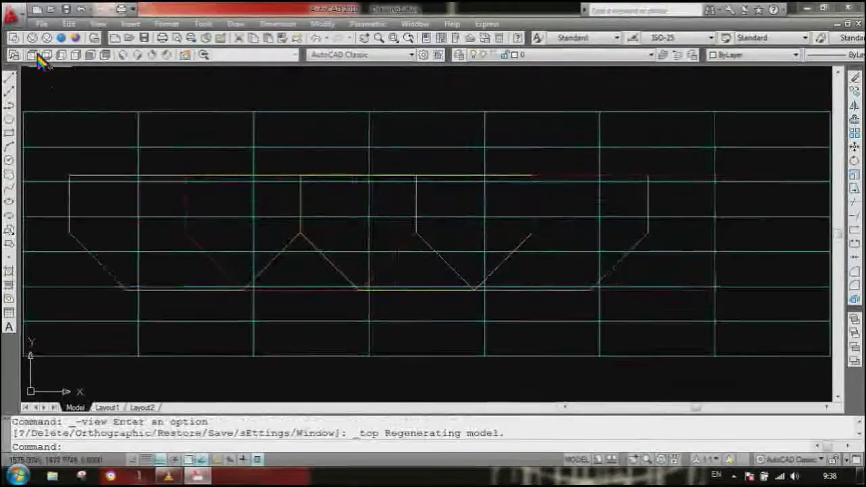
scroll(366, 203, down, 1)
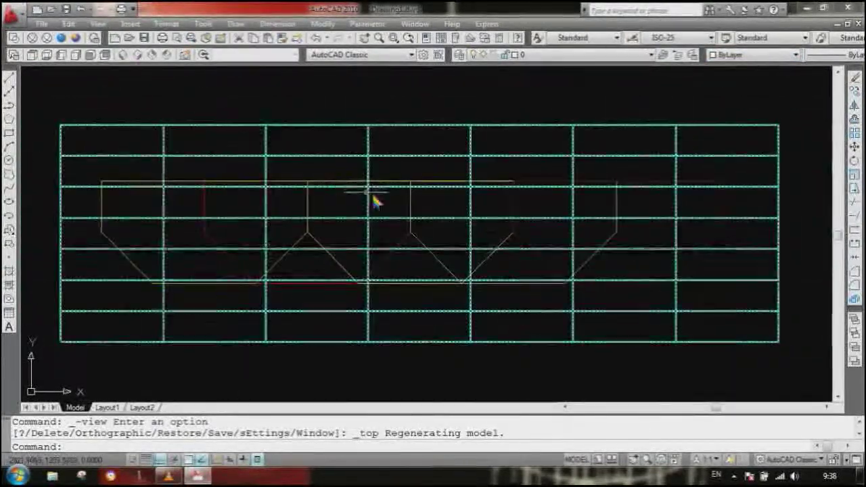
click(61, 55)
scroll(240, 152, down, 1)
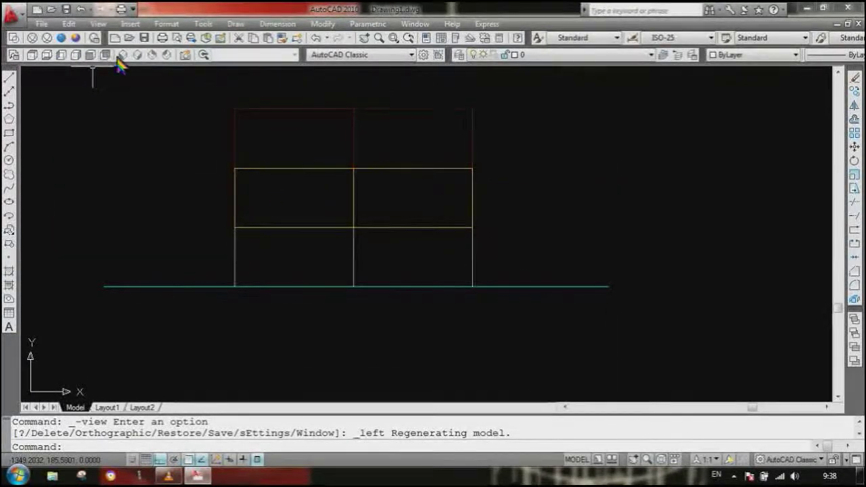
Show the wireframe solids and the planar surface in the SE Isometric view
click(136, 55)
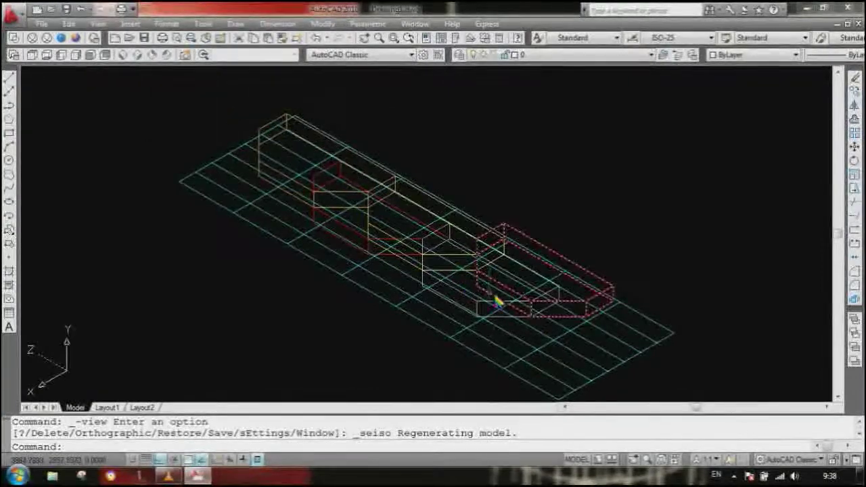
scroll(531, 270, down, 2)
scroll(517, 250, up, 3)
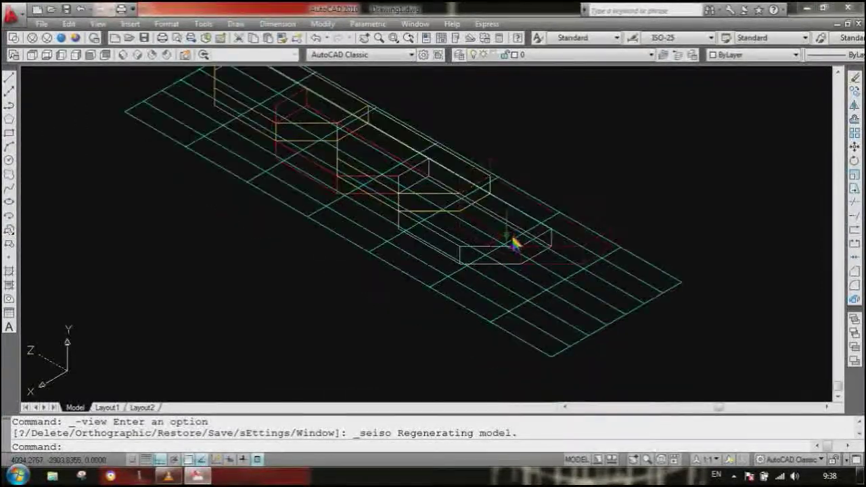
scroll(524, 250, up, 1)
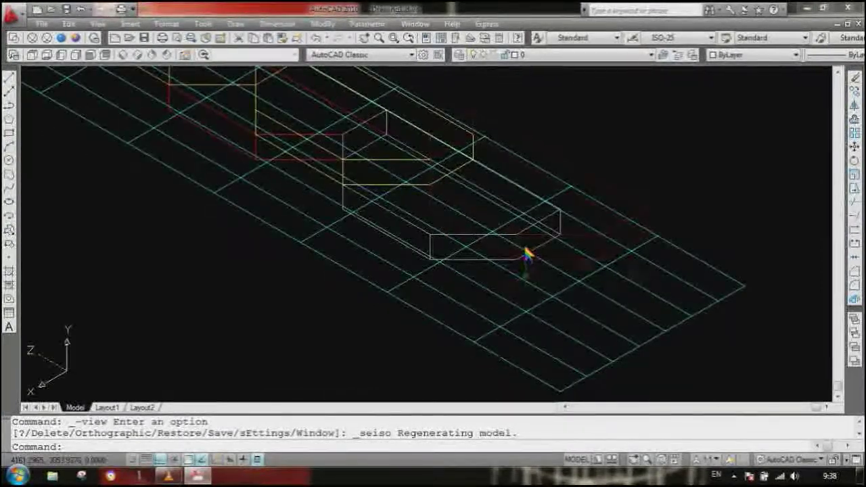
scroll(526, 251, down, 1)
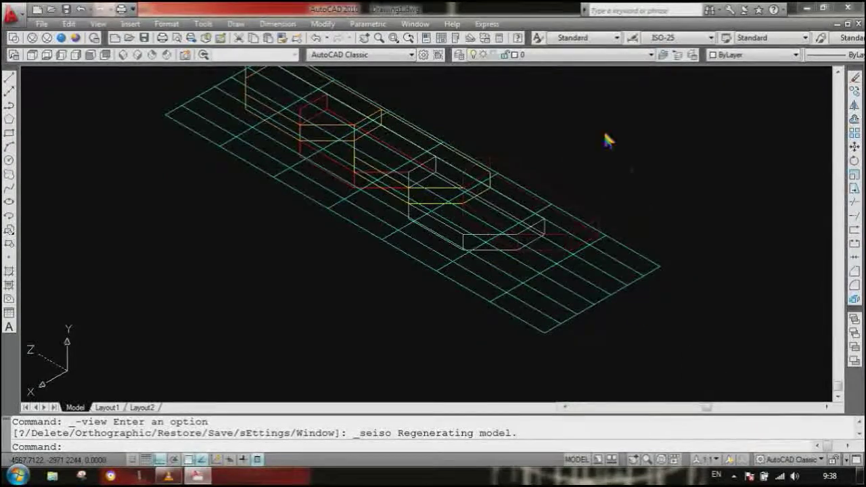
Apply the Realistic visual style and examine the stacked coloured solids on the planar surface up close in the SE Isometric view
click(62, 38)
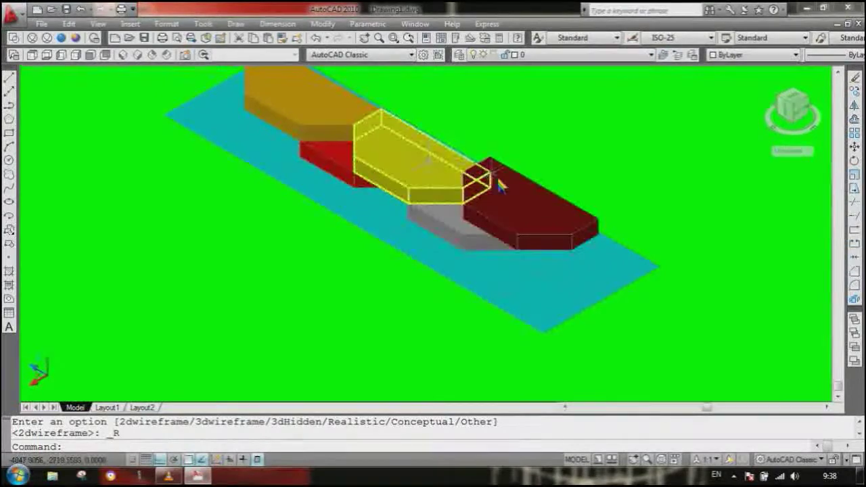
scroll(497, 179, up, 1)
scroll(508, 165, up, 2)
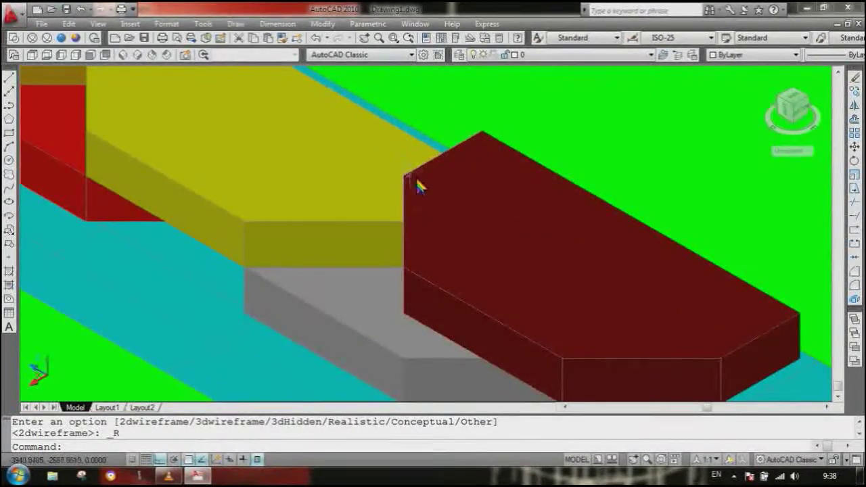
scroll(426, 174, down, 2)
click(474, 207)
scroll(386, 157, down, 1)
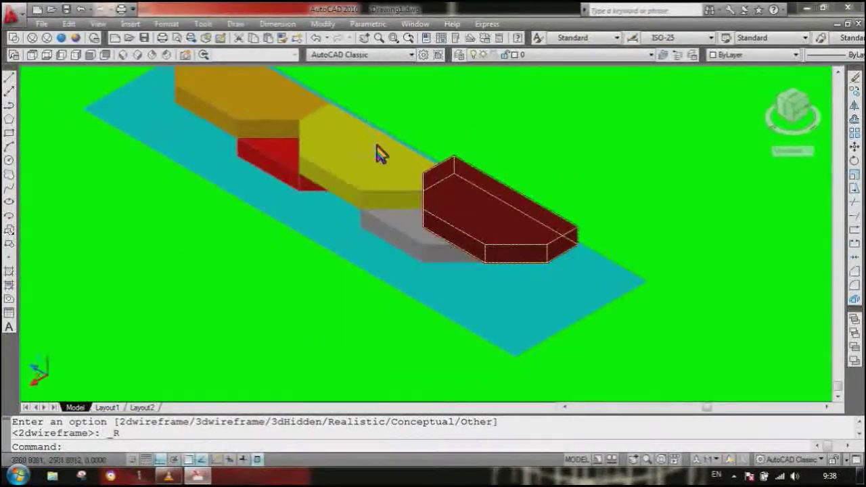
scroll(396, 203, up, 2)
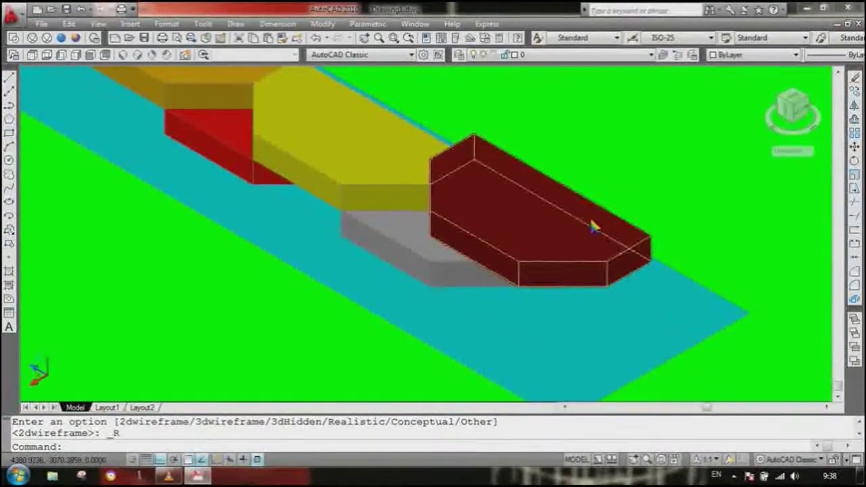
scroll(296, 170, down, 2)
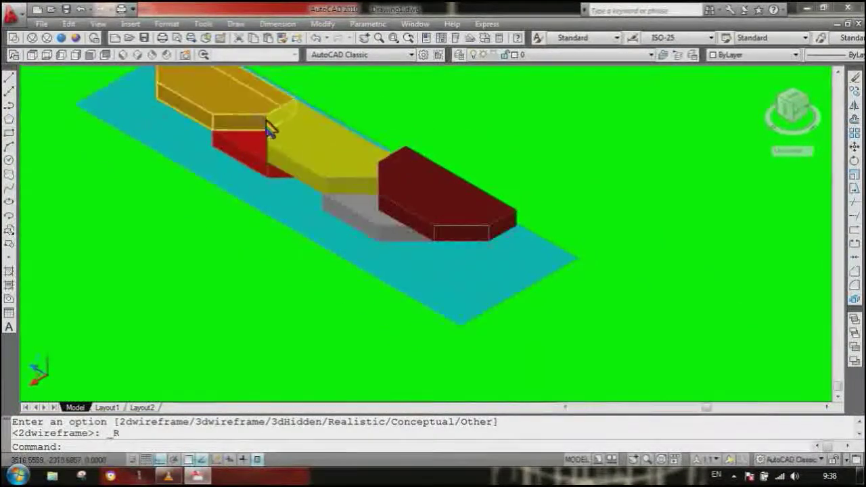
scroll(439, 338, up, 2)
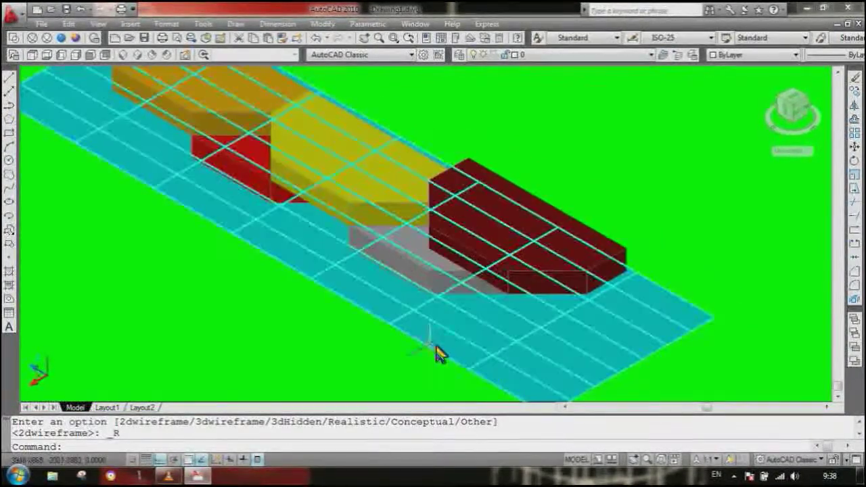
scroll(203, 155, down, 1)
scroll(214, 154, up, 2)
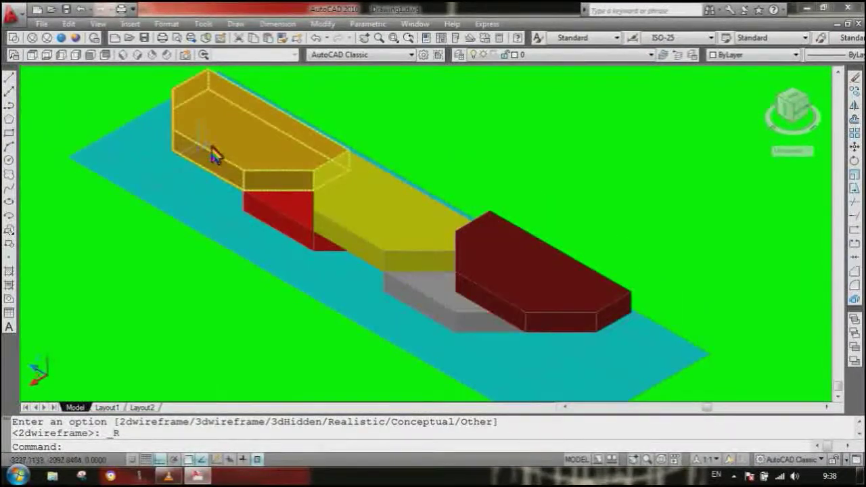
Return to the 2D Wireframe visual style and show the solids in the Right and Left views
click(17, 39)
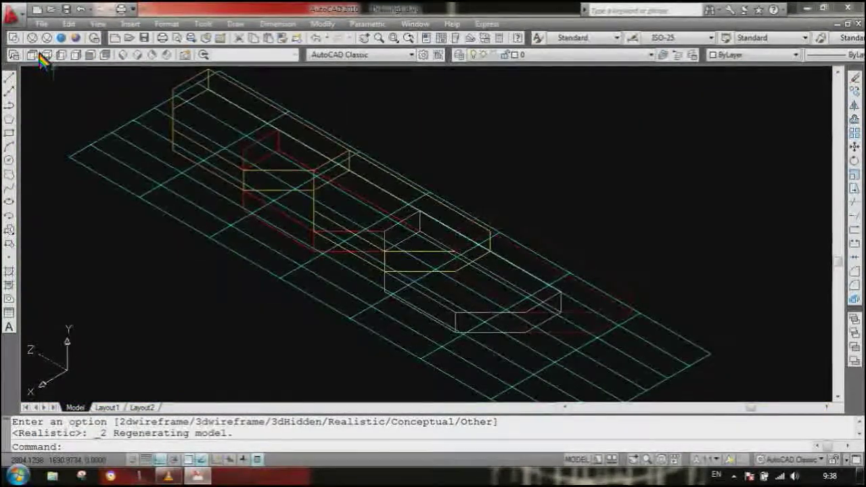
click(76, 54)
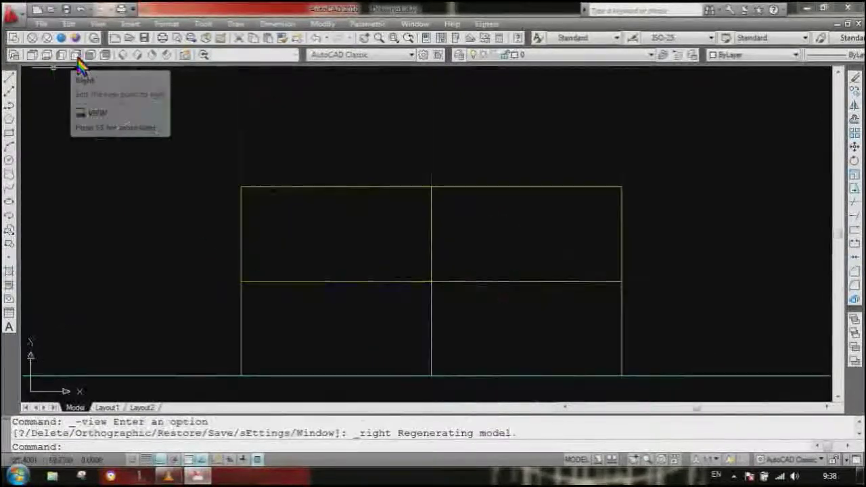
scroll(379, 203, down, 2)
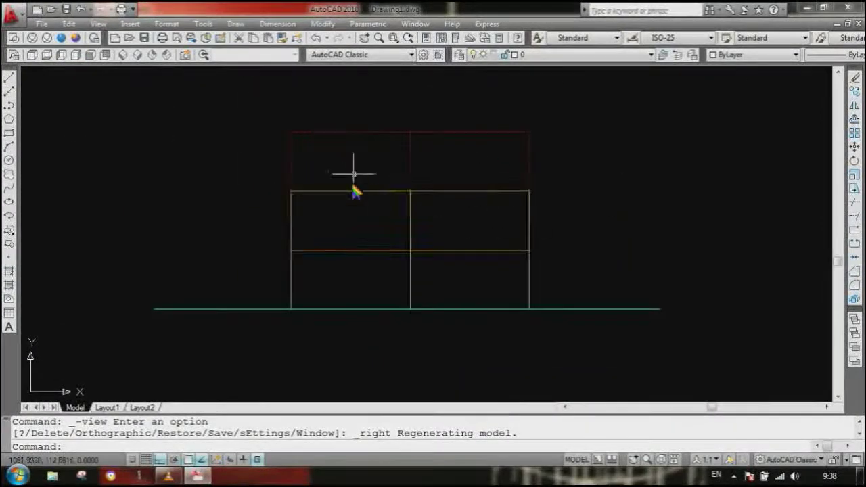
click(61, 55)
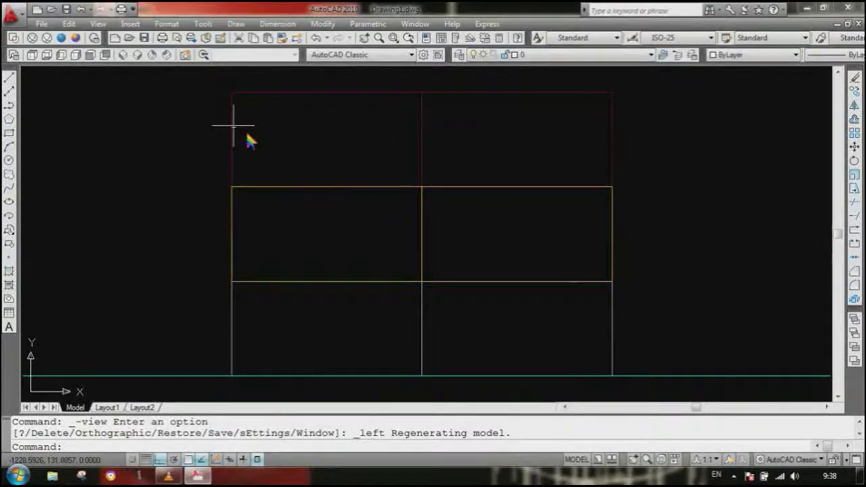
Show the wireframe solids and the planar surface in the SW Isometric view
click(124, 55)
scroll(426, 203, down, 2)
scroll(448, 218, up, 3)
scroll(515, 147, down, 2)
scroll(523, 204, down, 2)
scroll(561, 216, up, 1)
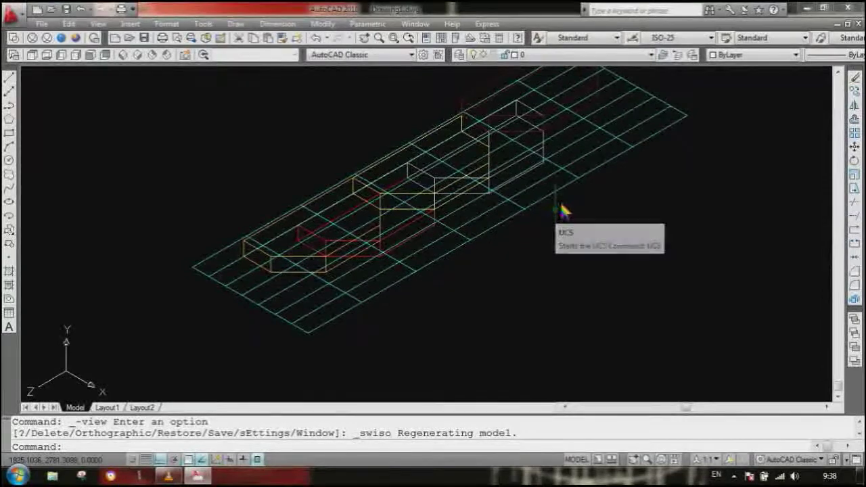
key(Escape)
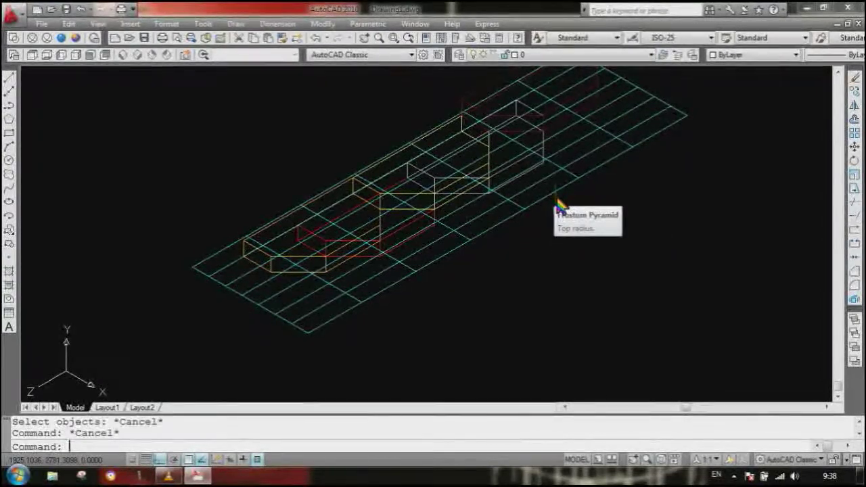
key(Return)
key(Escape)
text(e)
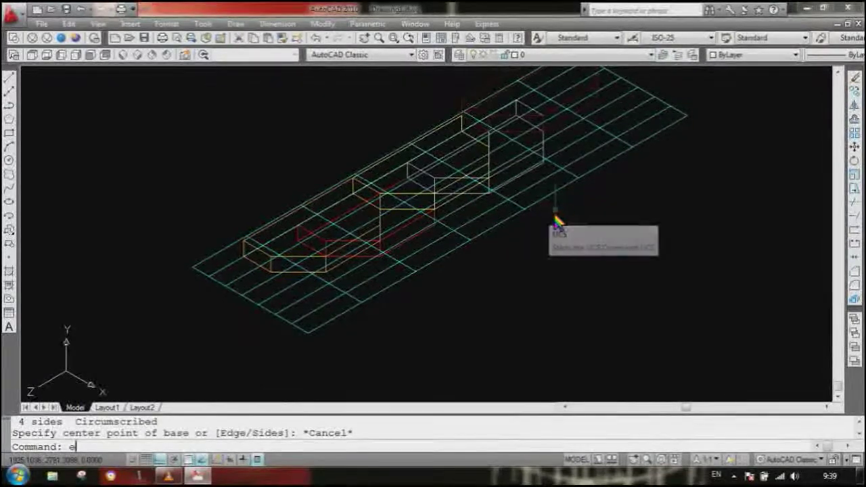
key(Return)
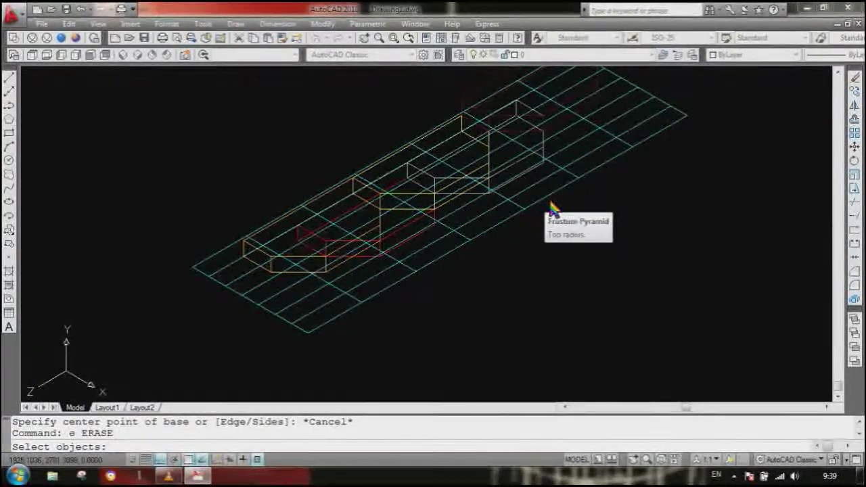
key(Escape)
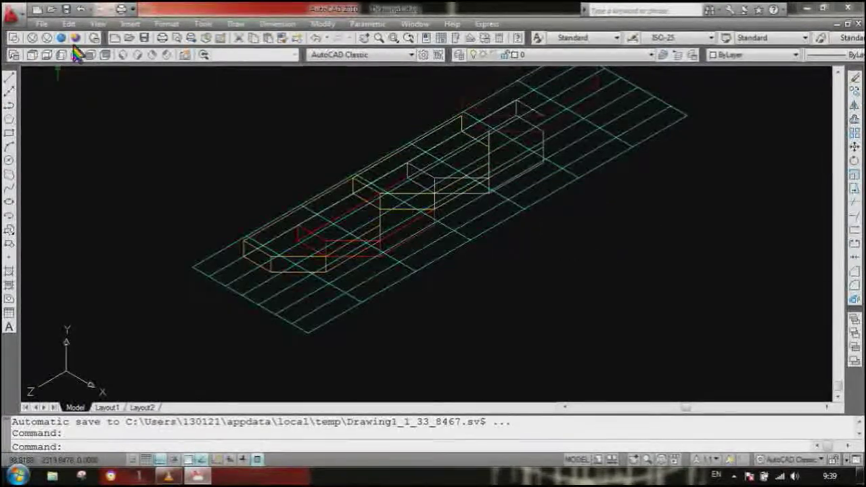
Show the wireframe solids and the planar surface in the Top view, leaving the Erase command without erasing anything
click(34, 54)
text(e)
key(Return)
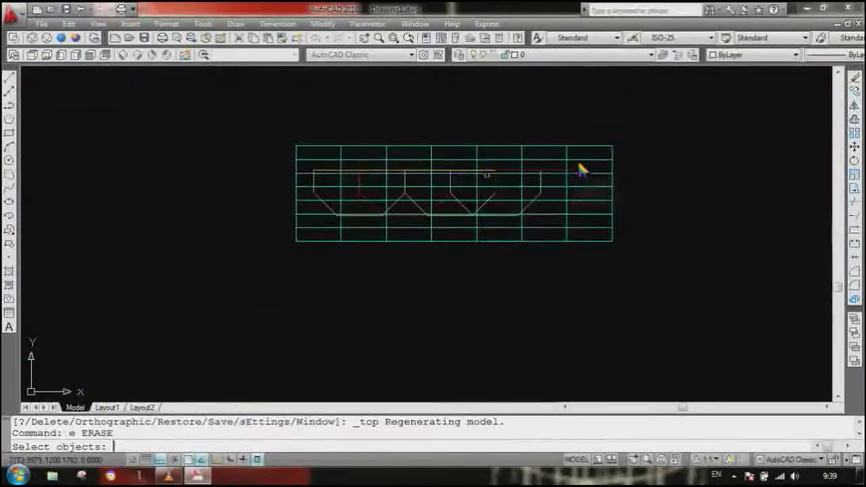
key(Escape)
key(Escape)
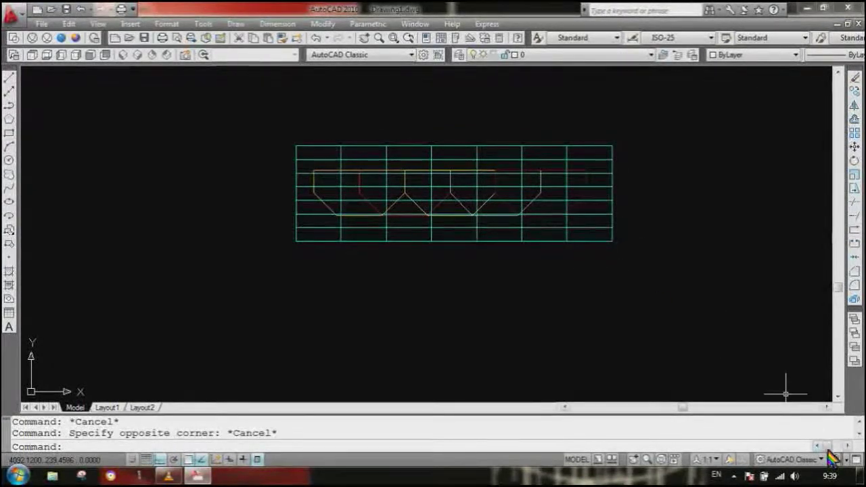
Reload the AutoCAD Classic workspace and apply the Realistic visual style to the viewport
click(820, 460)
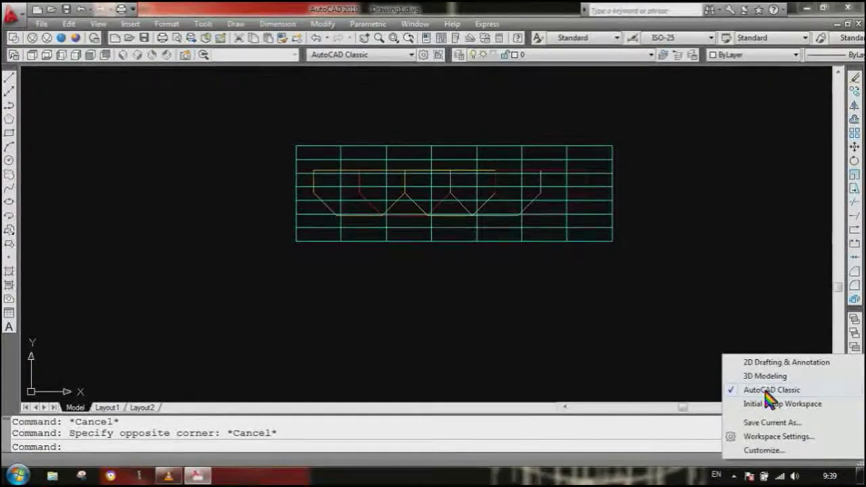
click(741, 392)
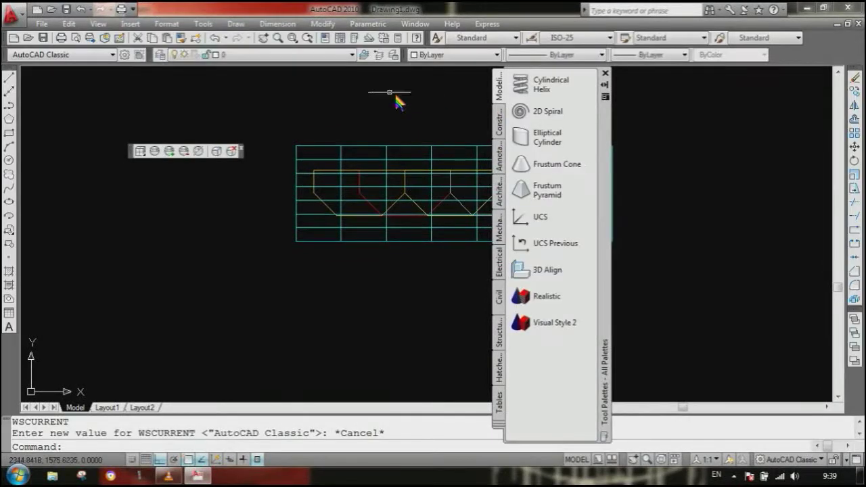
click(539, 299)
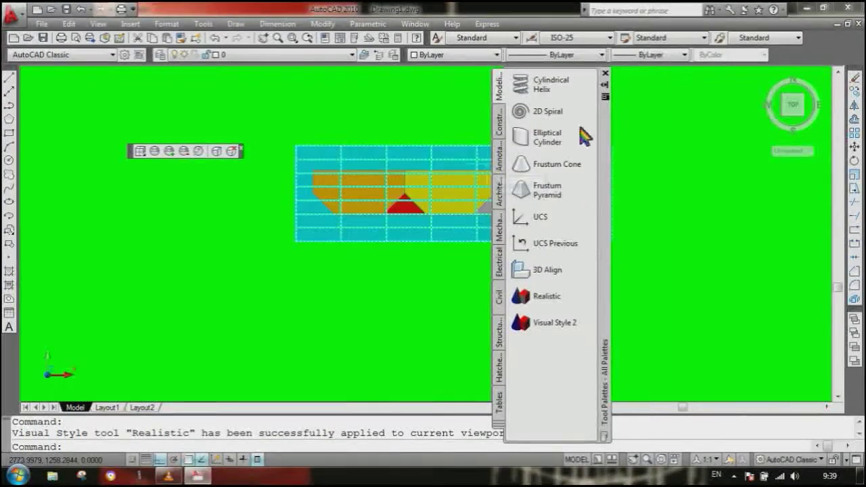
Close the tool palettes and the floating Smooth Mesh toolbar, and display the View toolbar
click(605, 73)
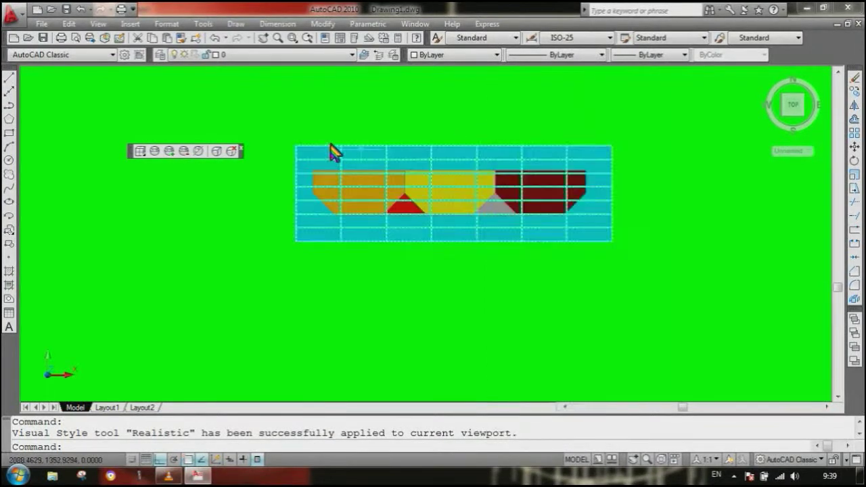
click(242, 147)
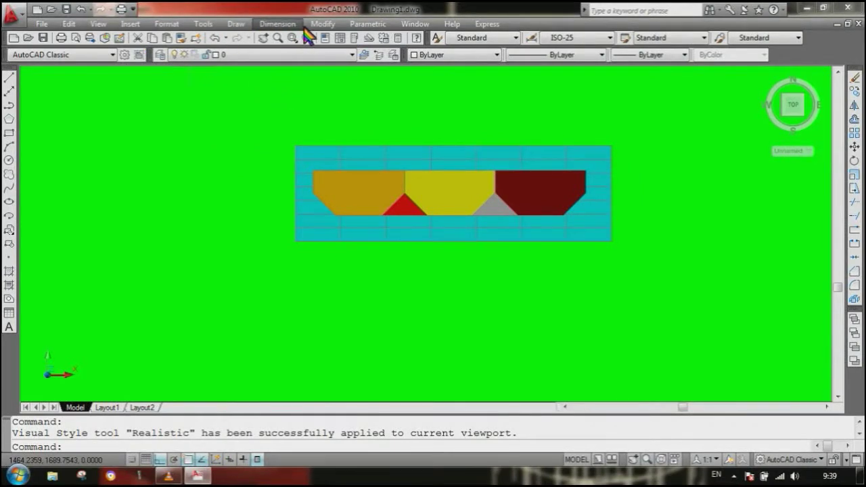
click(99, 25)
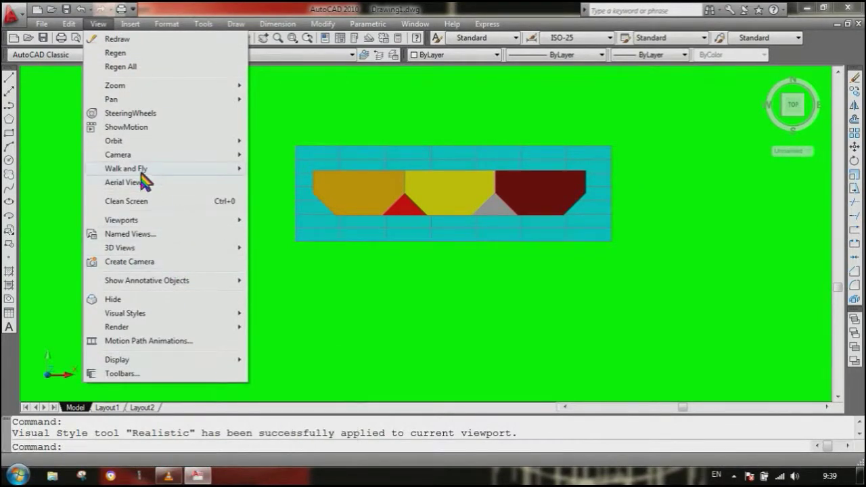
click(111, 56)
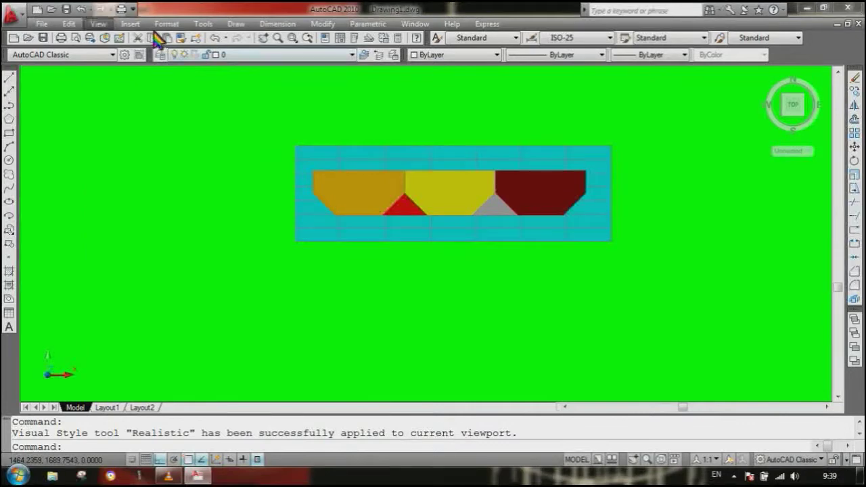
right_click(158, 46)
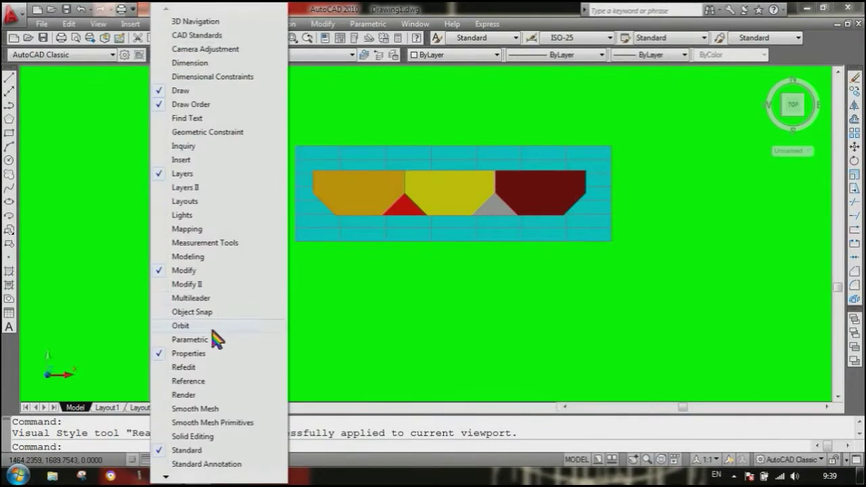
mouse_move(169, 478)
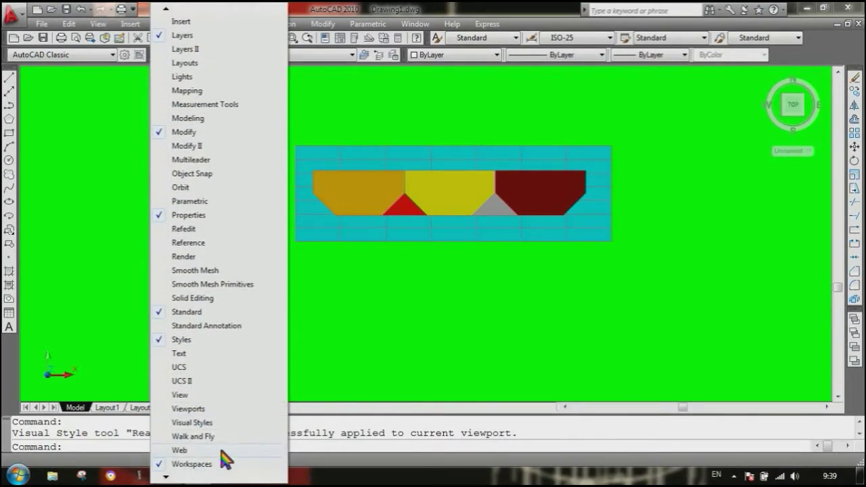
click(190, 396)
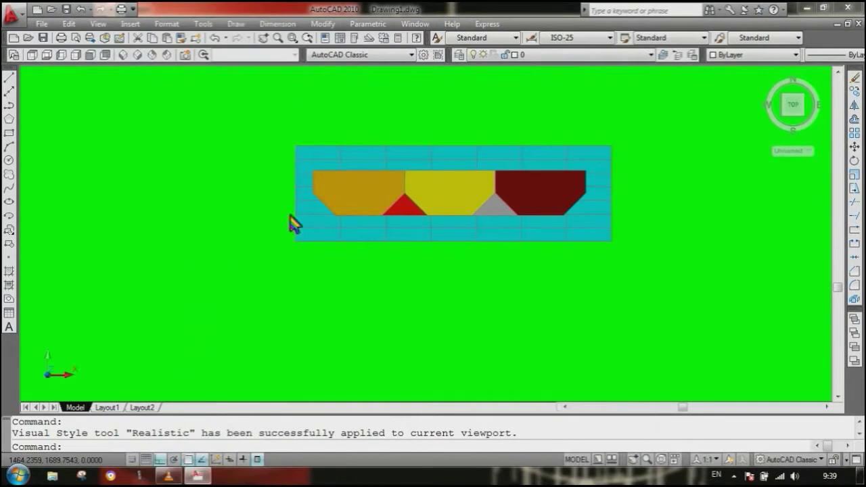
Show the shaded solids and the planar surface in the Top view and in the SW Isometric view
click(31, 54)
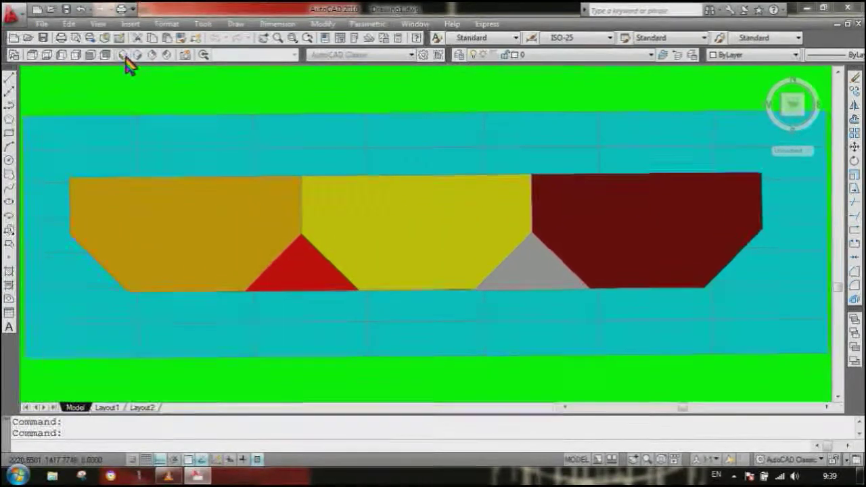
click(124, 54)
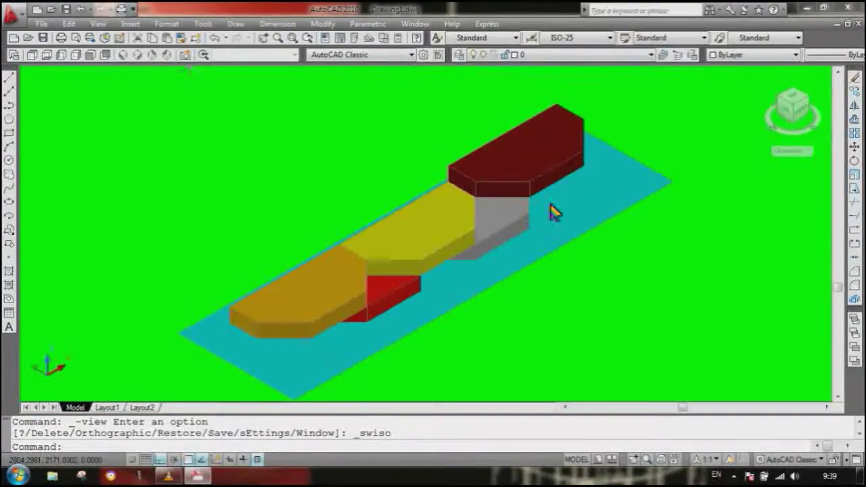
click(578, 245)
key(Escape)
scroll(647, 303, up, 2)
scroll(592, 256, down, 1)
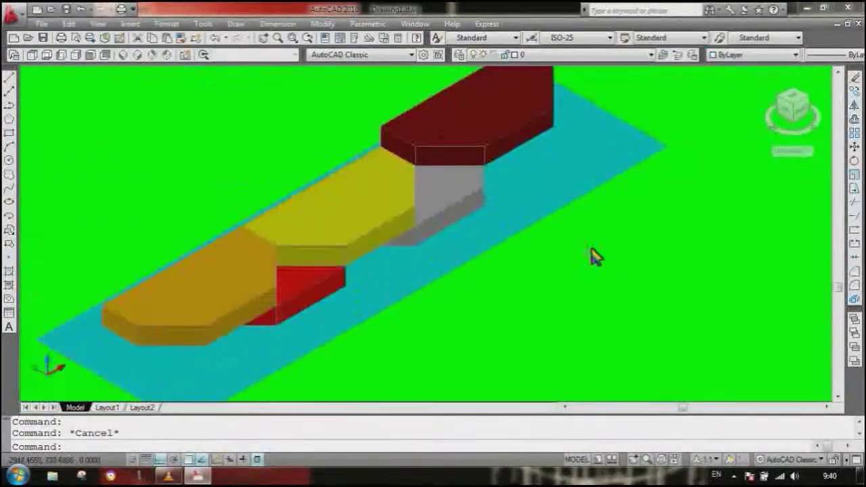
Erase the cyan planar surface beneath the coloured solids
click(518, 133)
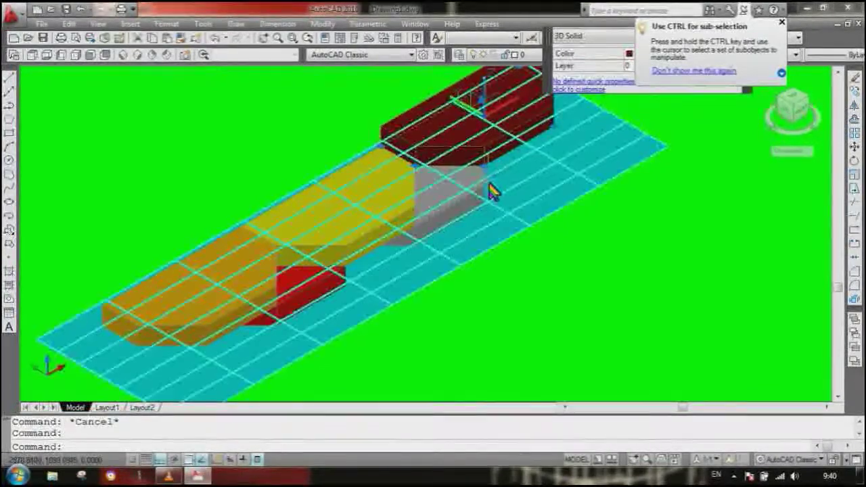
key(Escape)
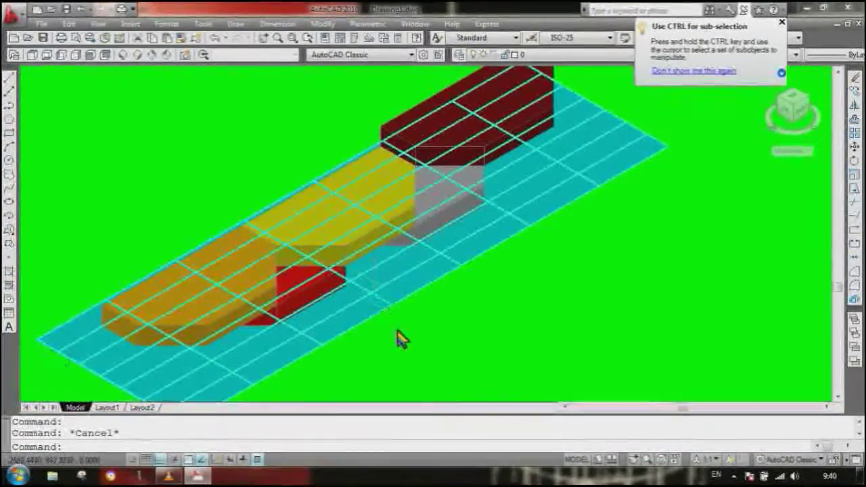
scroll(392, 330, up, 1)
text(e)
key(Return)
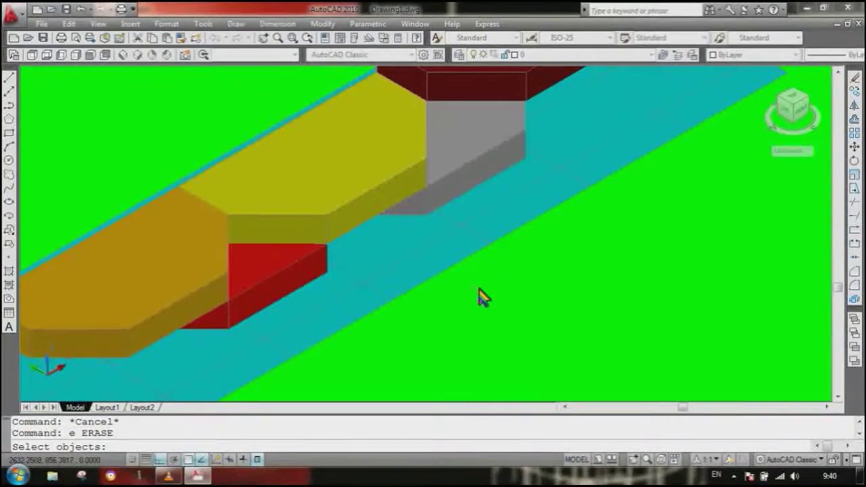
click(443, 246)
key(Return)
mouse_move(441, 249)
shift+middle_down()
mouse_move(412, 268)
mouse_move(379, 273)
mouse_move(377, 294)
mouse_move(415, 274)
mouse_move(433, 234)
mouse_move(415, 269)
shift+middle_up()
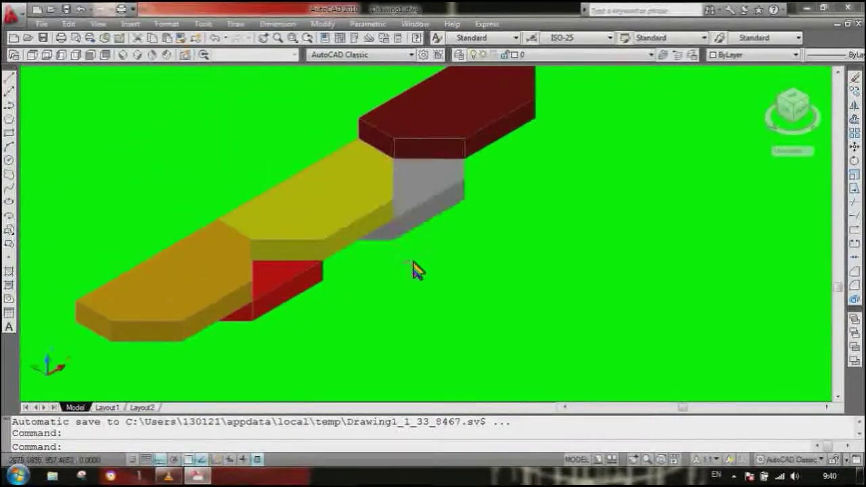
Copy the yellow solid directly on top of itself, from its lower rear corner to the upper corner above it
scroll(315, 333, up, 2)
scroll(277, 323, up, 2)
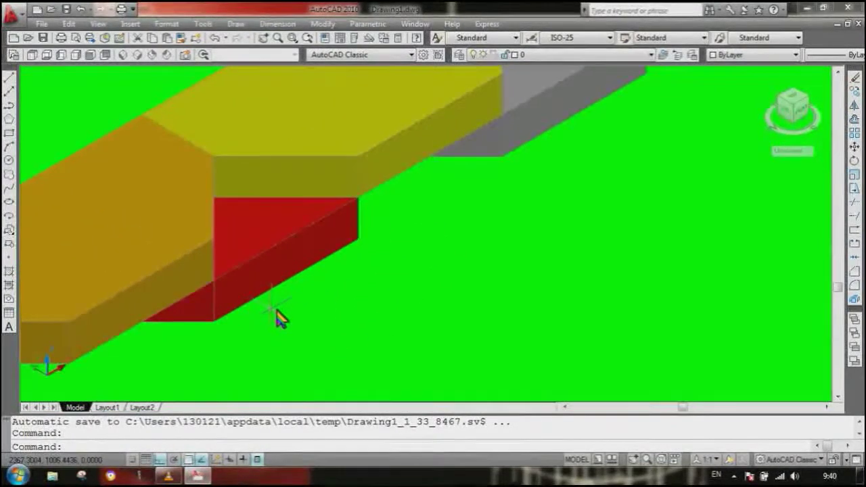
scroll(319, 213, down, 3)
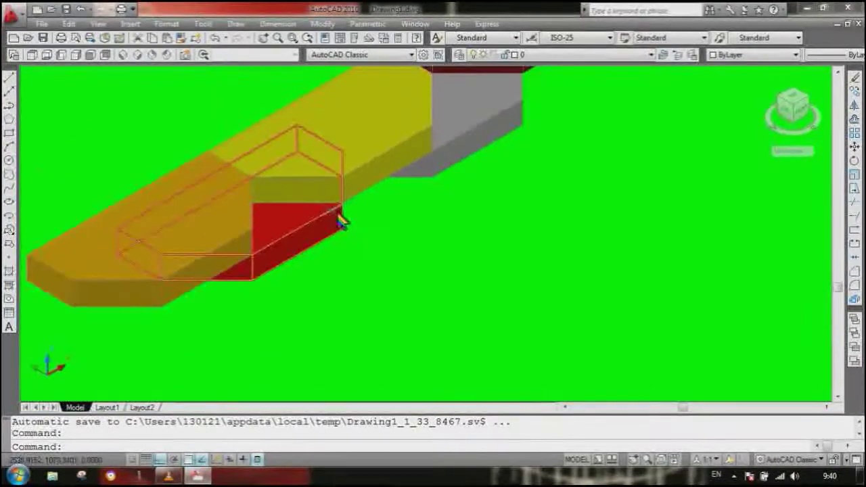
scroll(318, 216, up, 1)
scroll(389, 240, down, 2)
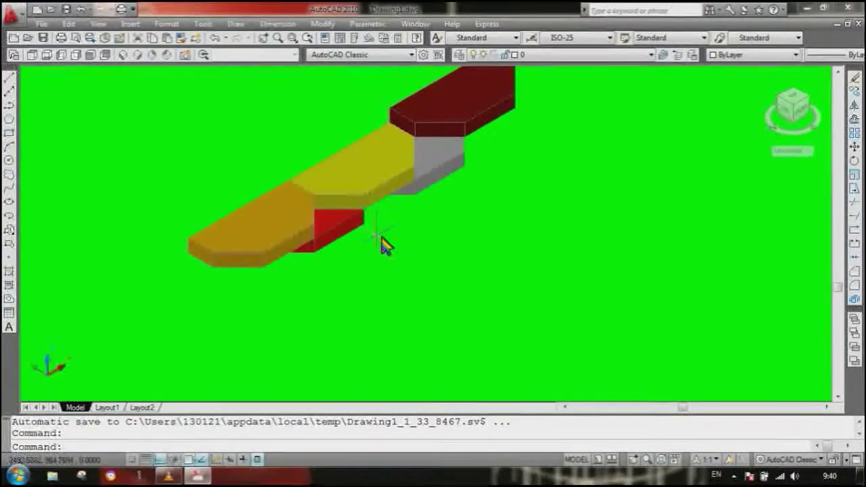
text(o)
key(Return)
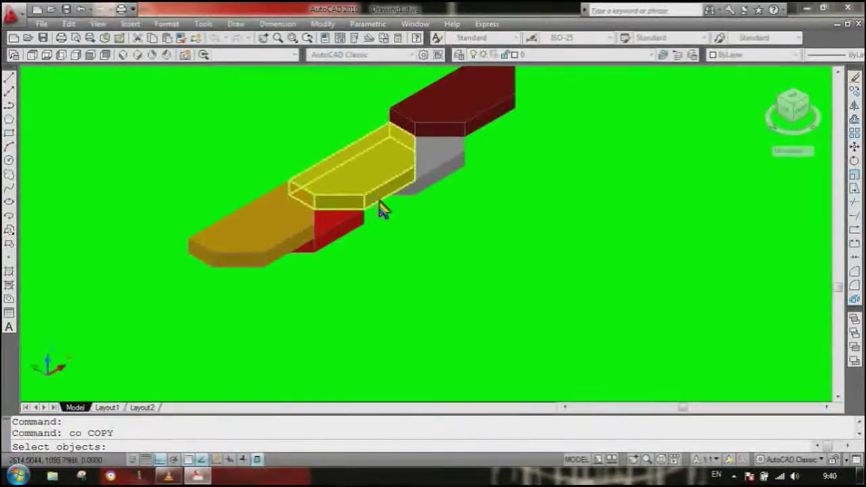
click(379, 210)
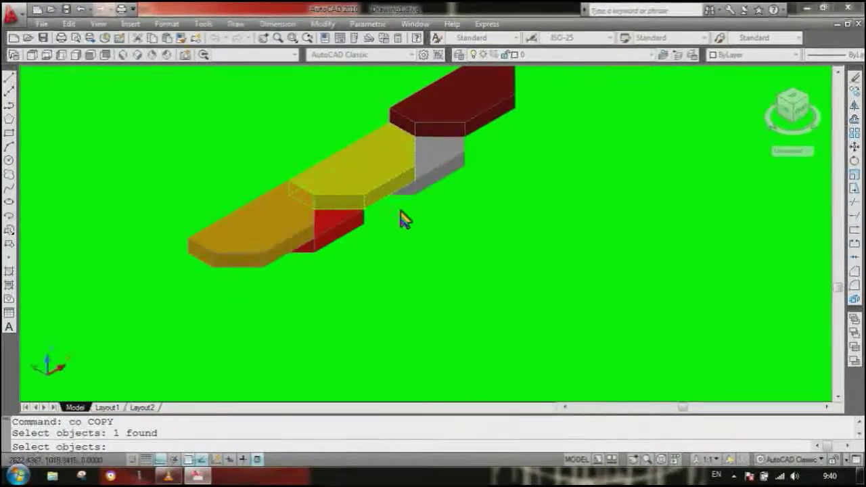
key(Return)
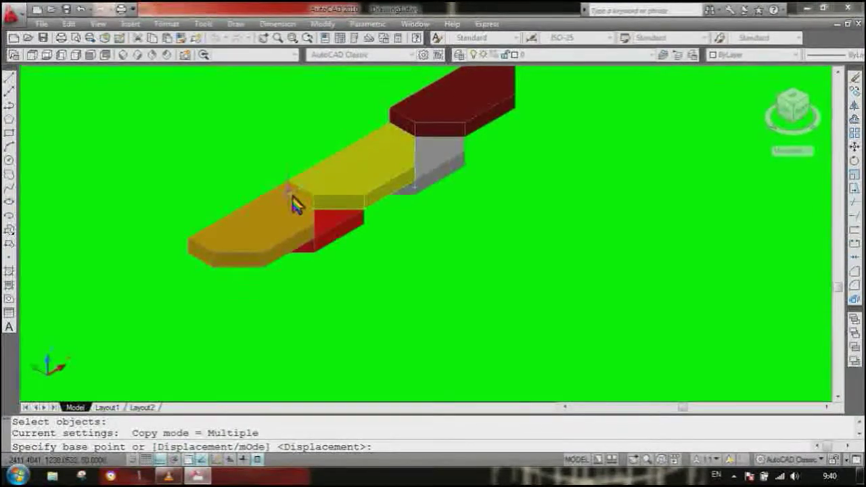
scroll(292, 196, up, 4)
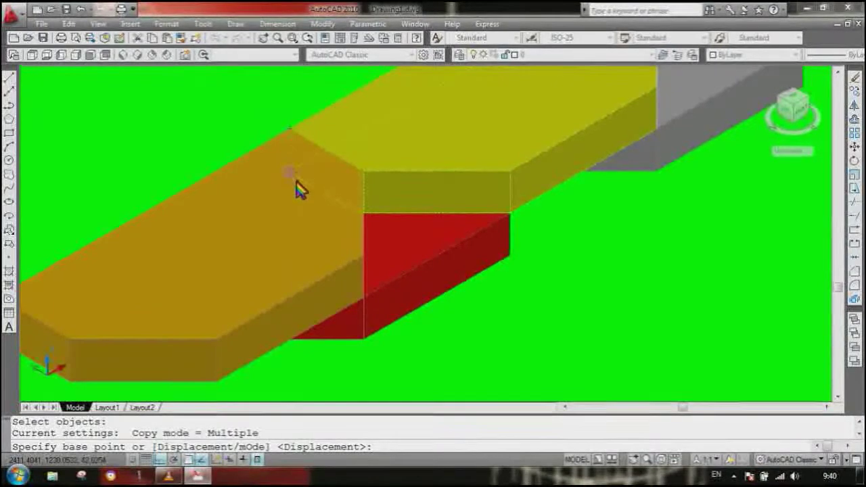
click(293, 171)
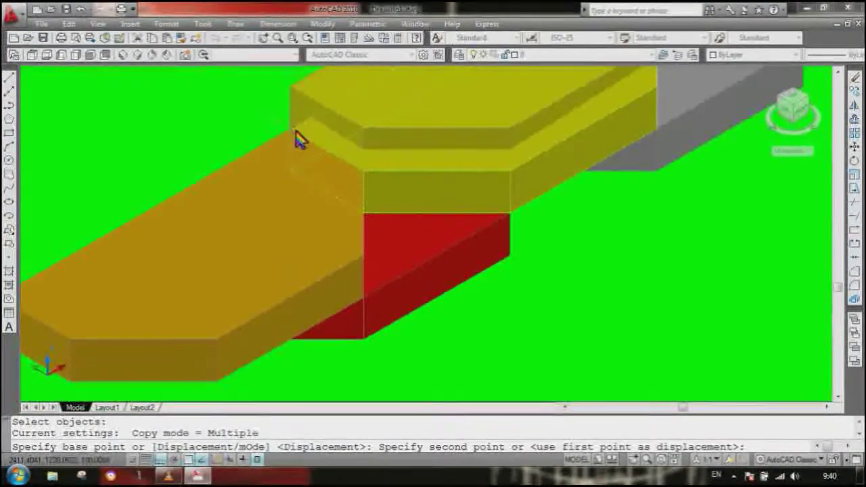
click(295, 132)
scroll(284, 196, down, 5)
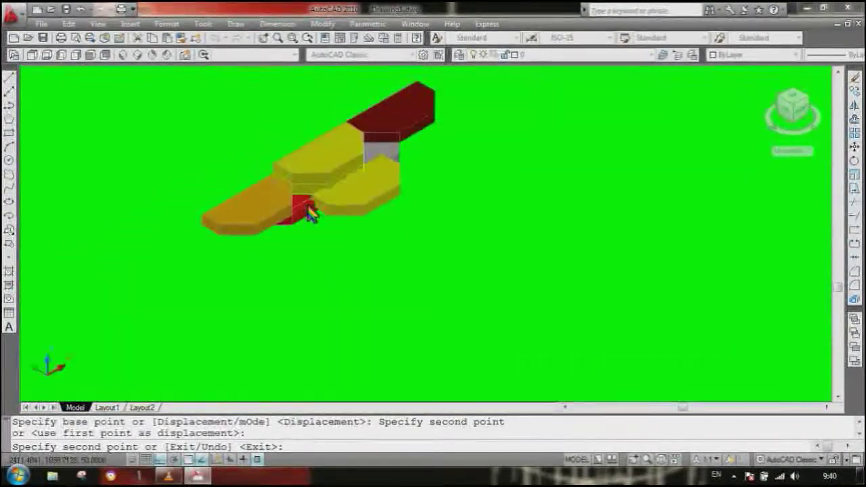
key(Escape)
Copy the upper yellow solid half its length toward the orange solid, from its far rear corner to its back edge's midpoint
scroll(318, 202, up, 3)
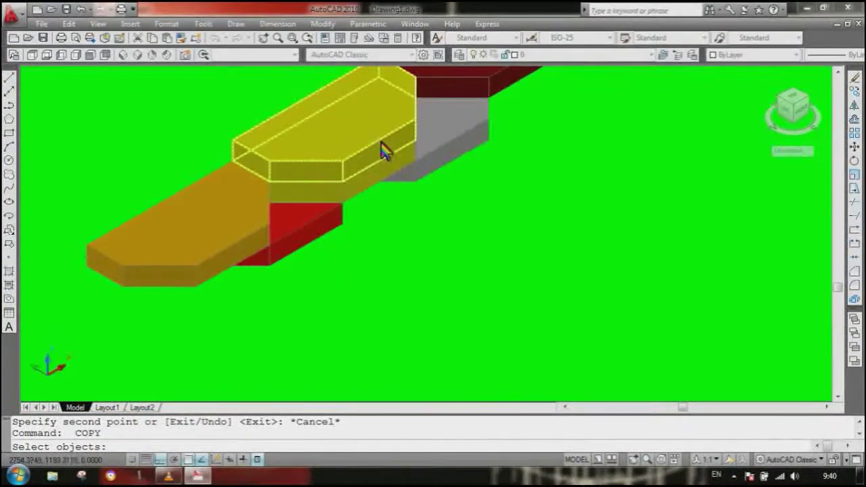
click(379, 144)
scroll(364, 155, down, 2)
scroll(364, 158, up, 2)
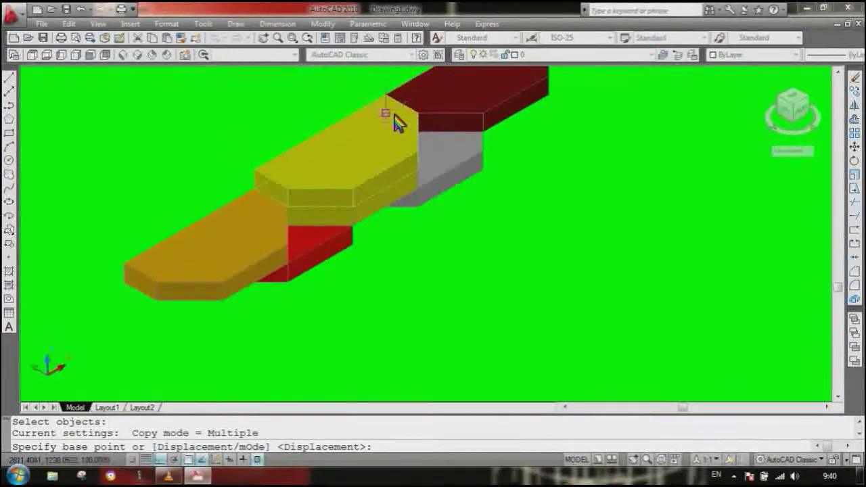
click(394, 117)
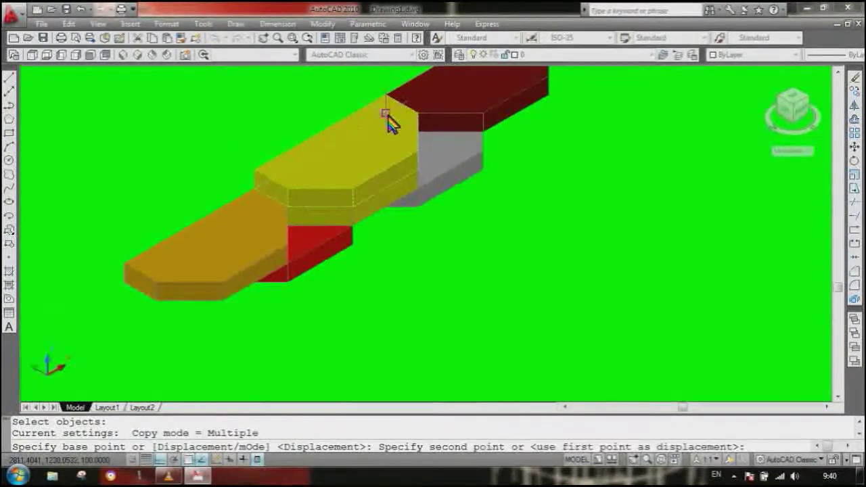
click(330, 162)
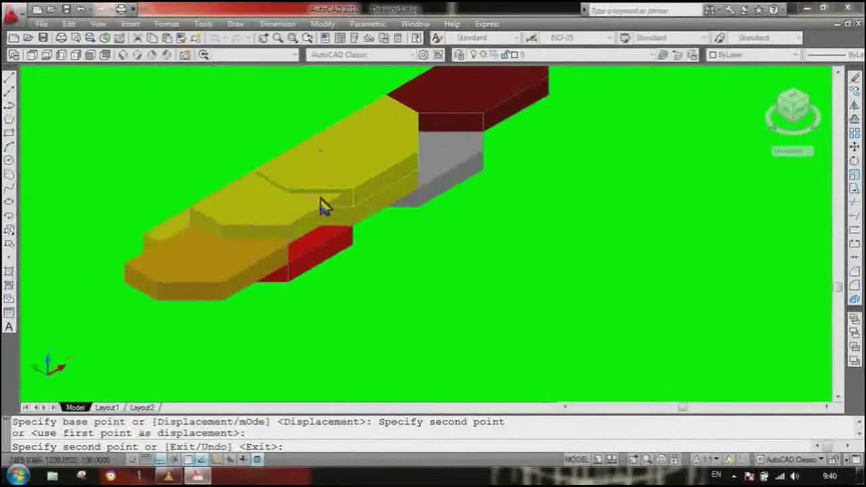
key(Escape)
Change the colour of the newly copied solid above the orange one to Blue
click(234, 232)
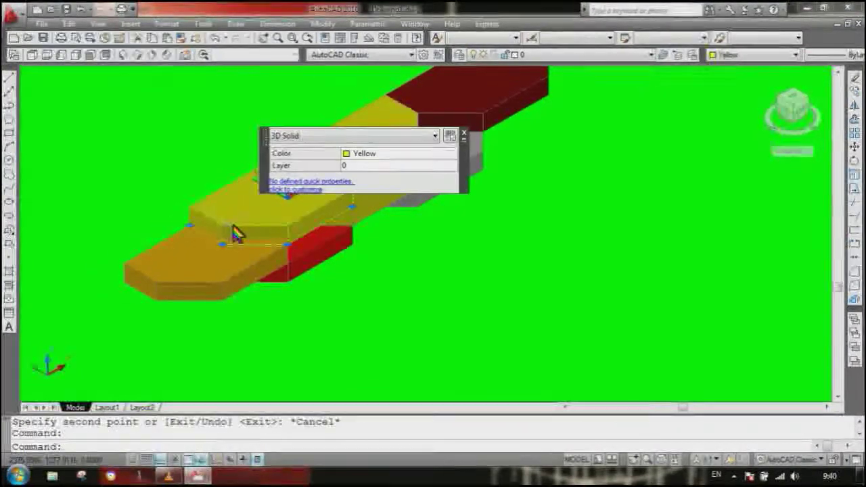
click(431, 155)
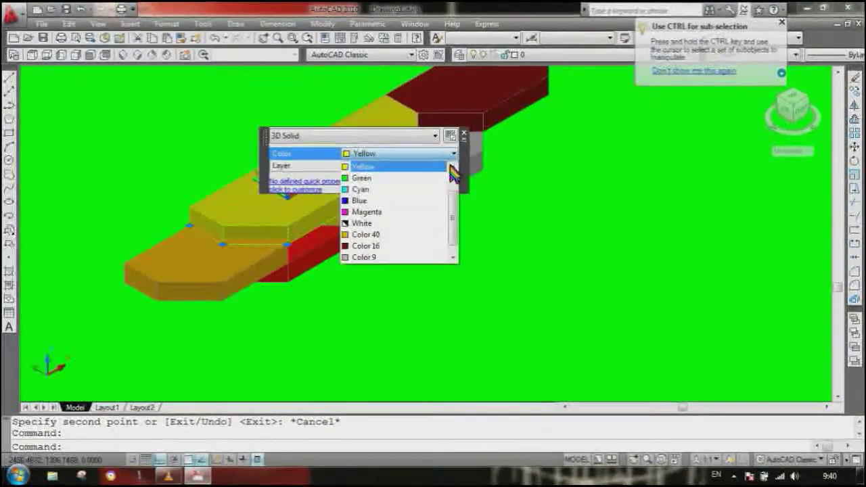
click(404, 201)
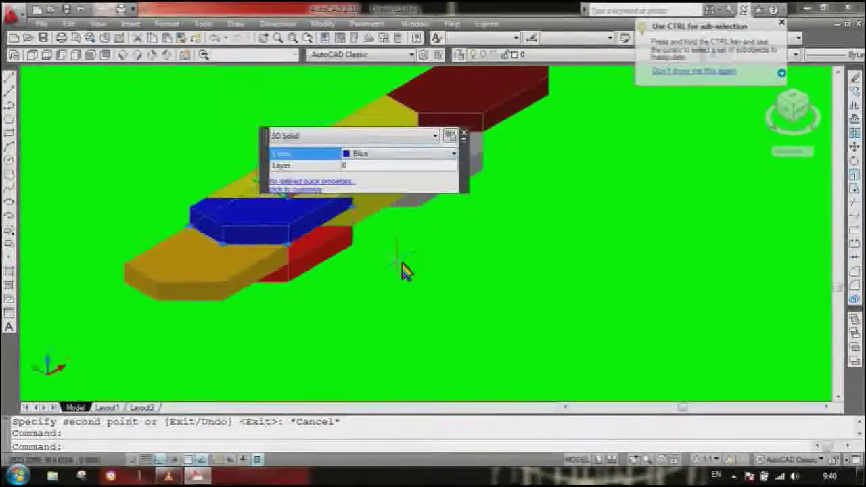
key(Escape)
Move the blue solid 50 units straight up along Z and show the solids in the Top view
scroll(342, 266, up, 2)
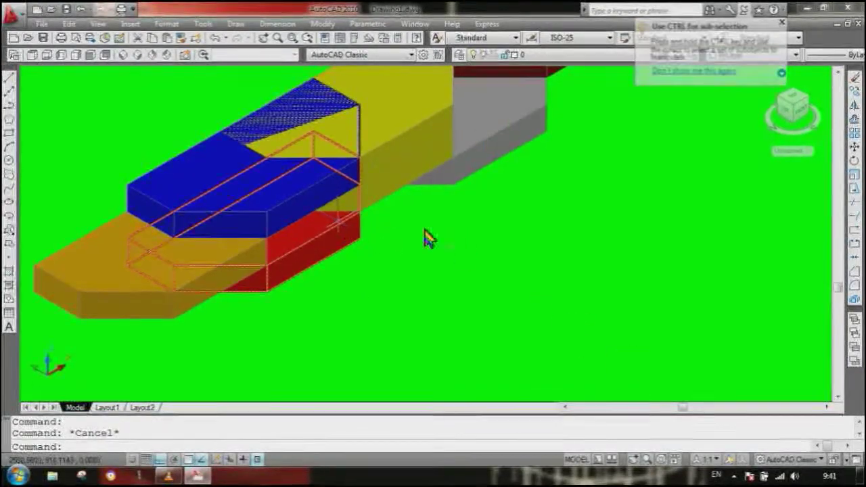
scroll(367, 188, down, 2)
scroll(380, 167, up, 2)
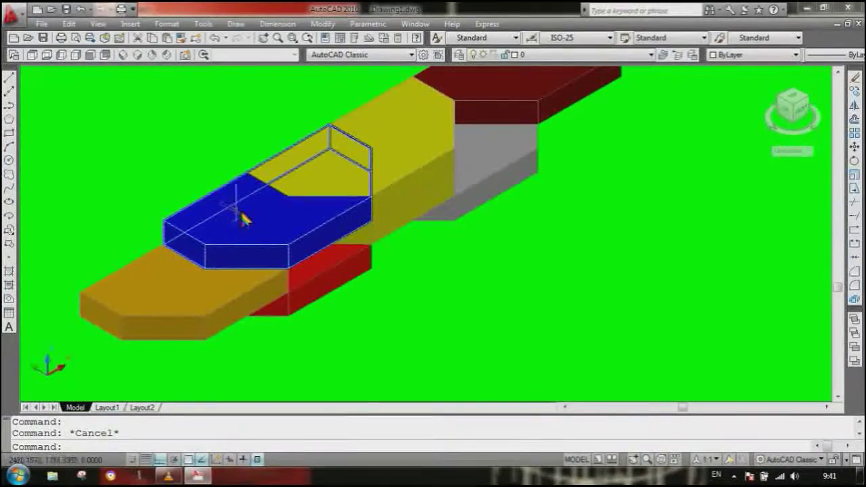
text(m)
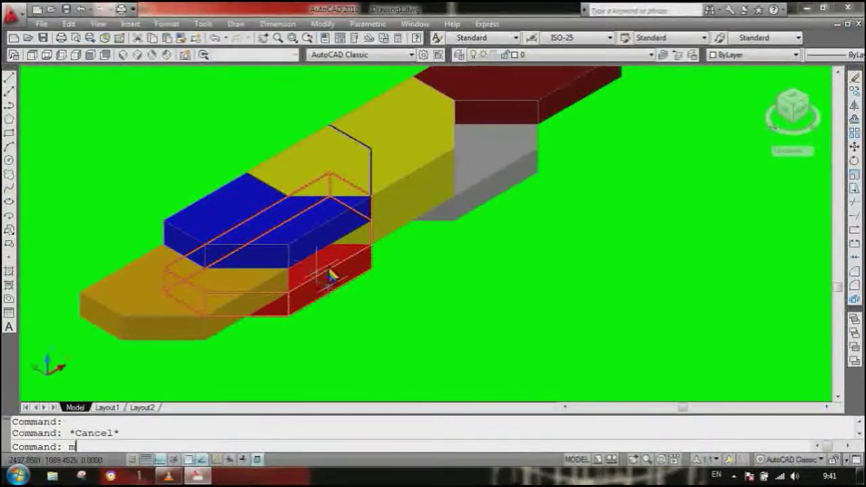
key(Return)
scroll(270, 208, up, 3)
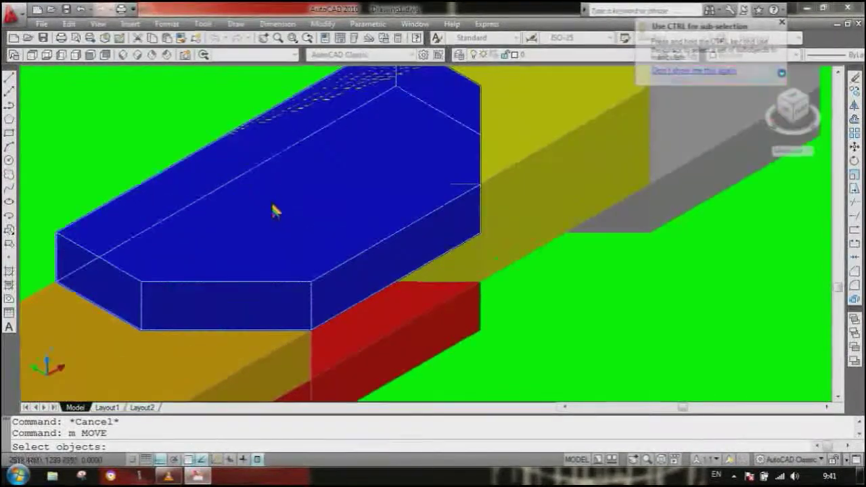
click(247, 286)
scroll(236, 301, down, 3)
key(Return)
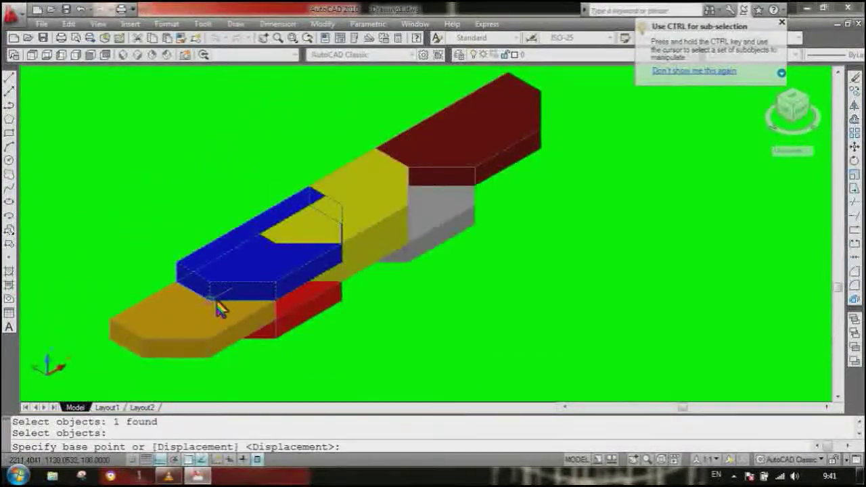
click(213, 304)
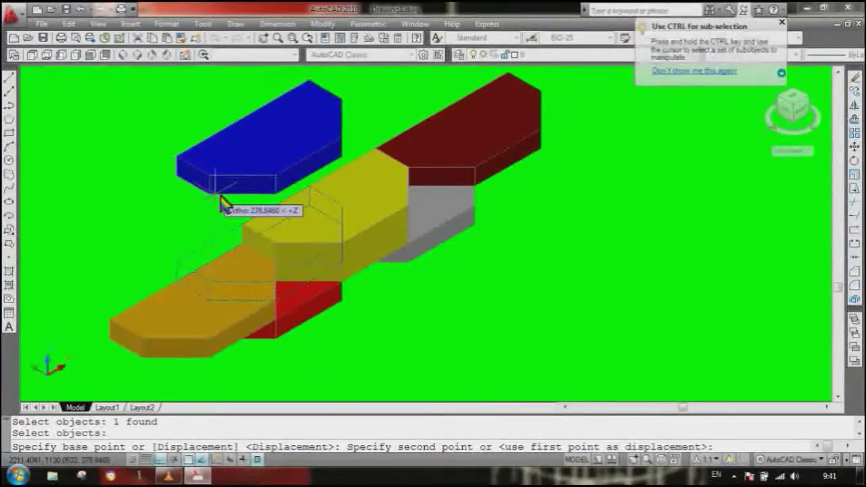
key(Return)
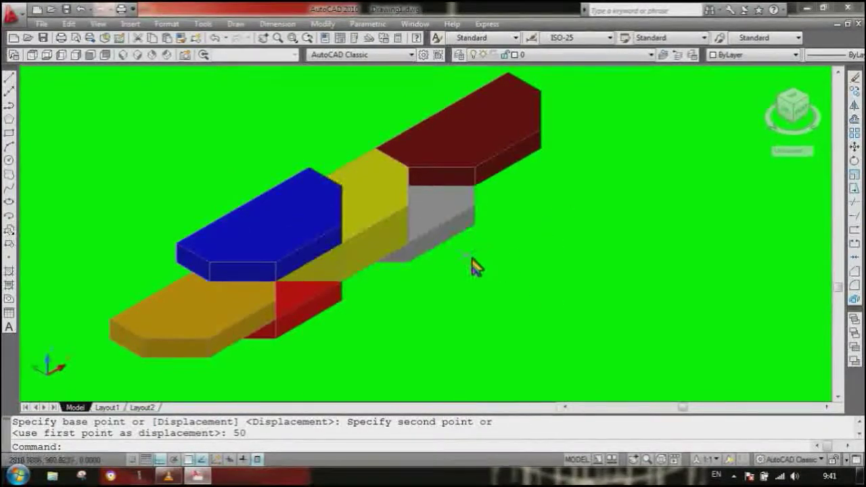
click(33, 55)
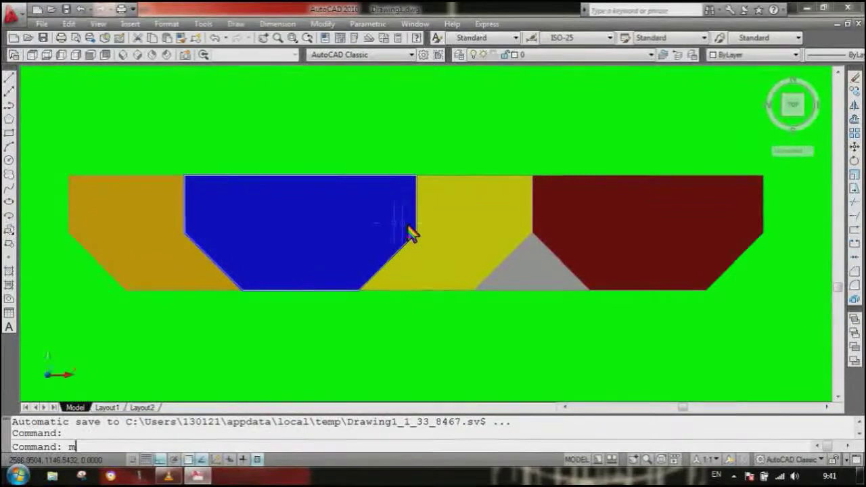
Try to mirror the blue solid about its short straight edge beside the yellow area, keeping the source, and undo it
key(Return)
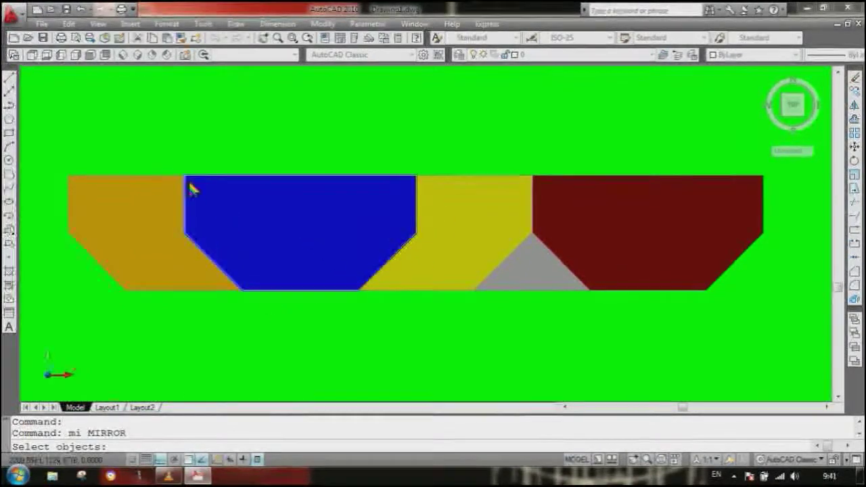
click(199, 196)
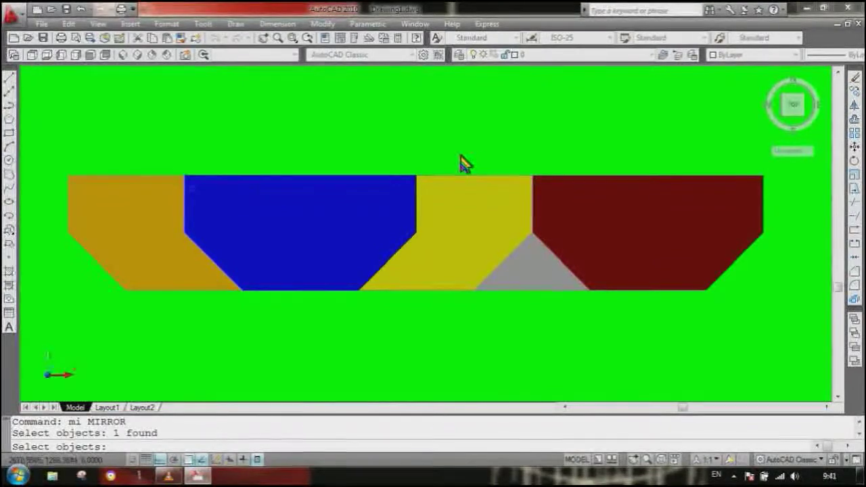
key(Return)
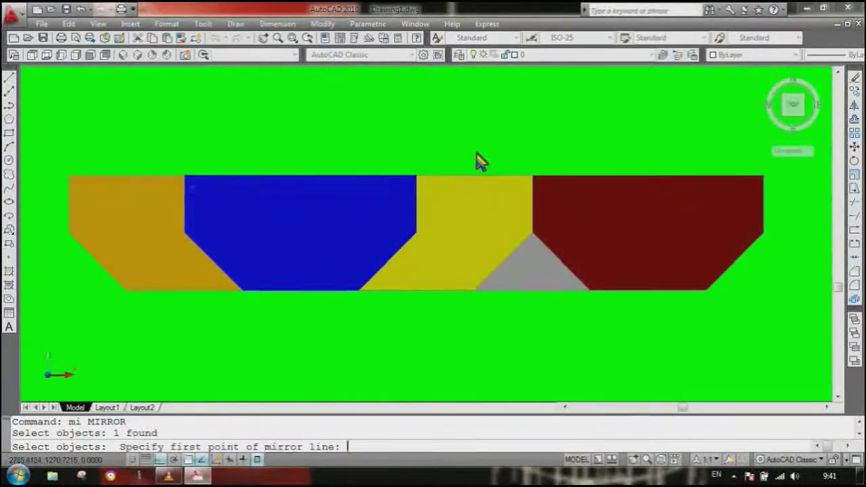
click(421, 180)
click(420, 237)
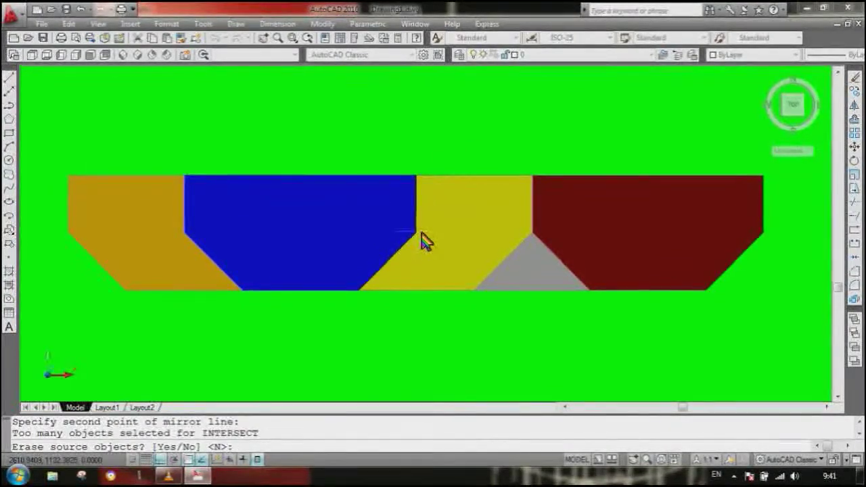
key(Return)
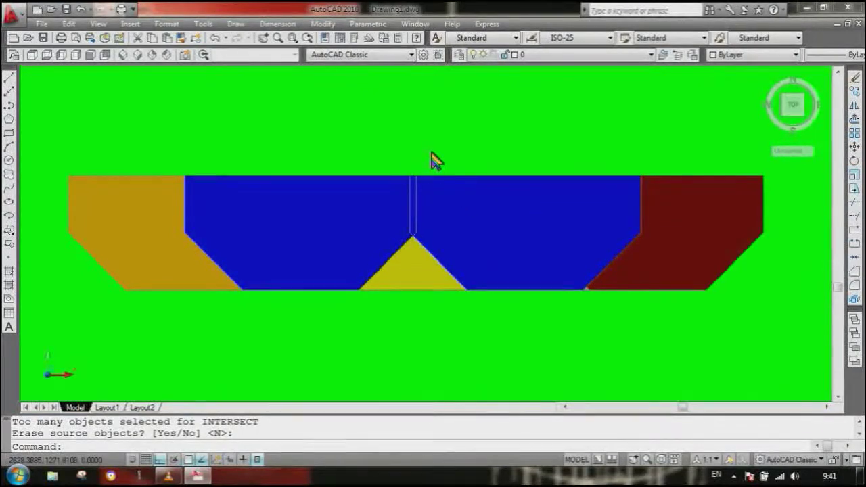
text(u)
key(Return)
Mirror the blue solid about its short straight edge beside the yellow area, keeping the source solid
text(mi)
key(Return)
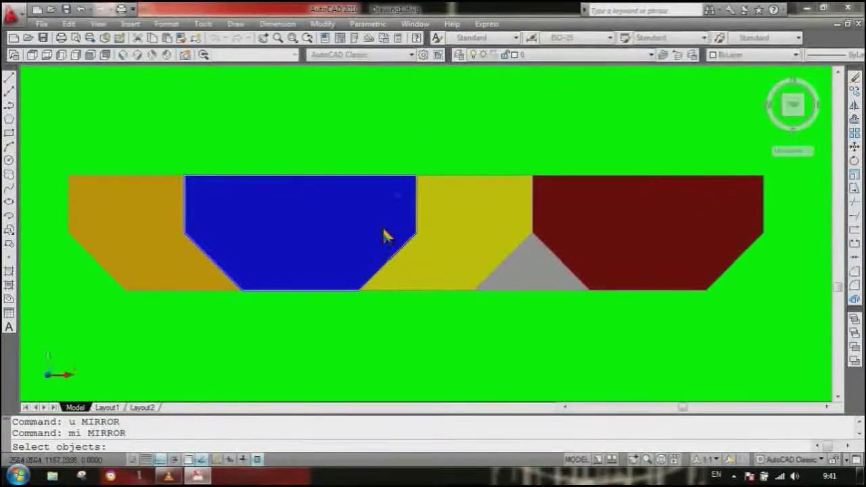
click(315, 292)
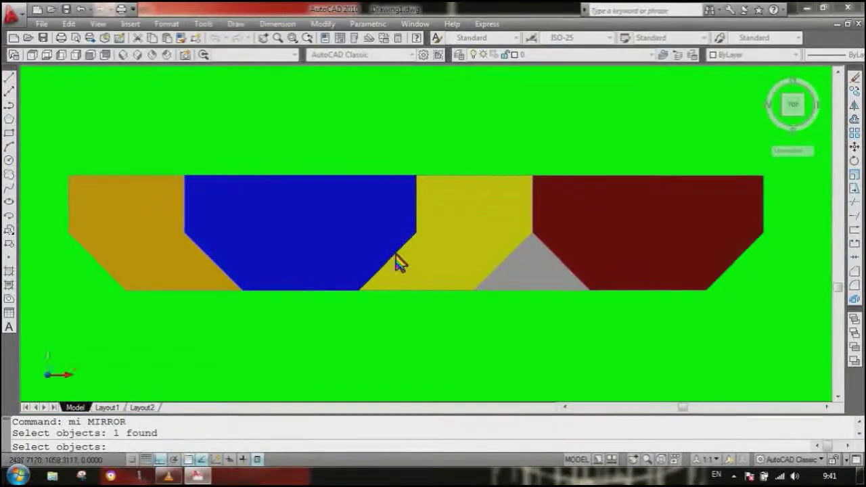
key(Return)
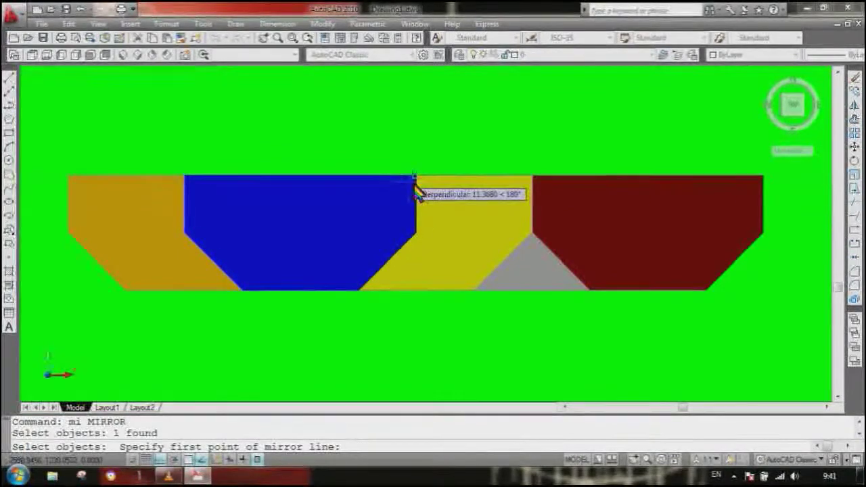
scroll(420, 179, up, 3)
click(426, 169)
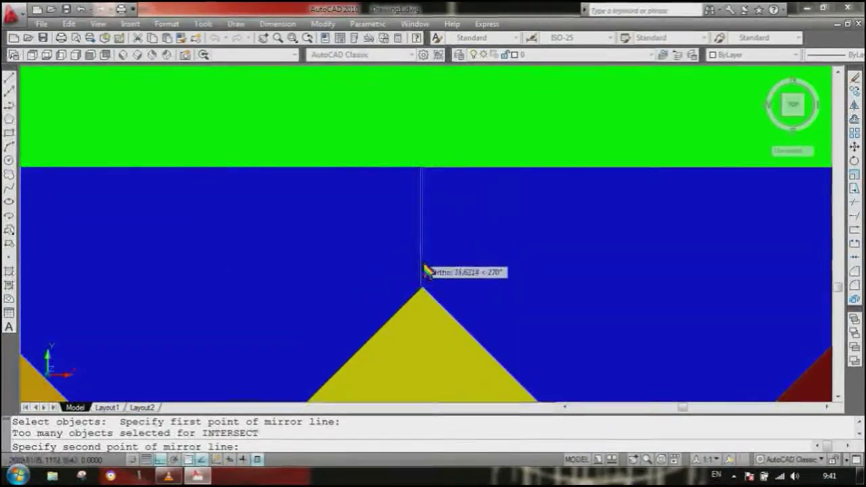
click(433, 296)
key(Return)
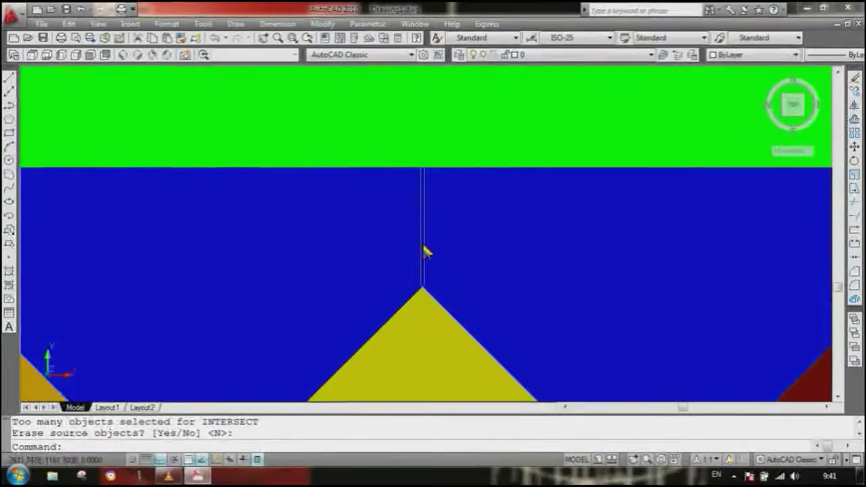
Move the mirrored blue solid sideways so its back corner meets the back corner of the original blue solid
scroll(418, 223, down, 3)
scroll(443, 272, up, 3)
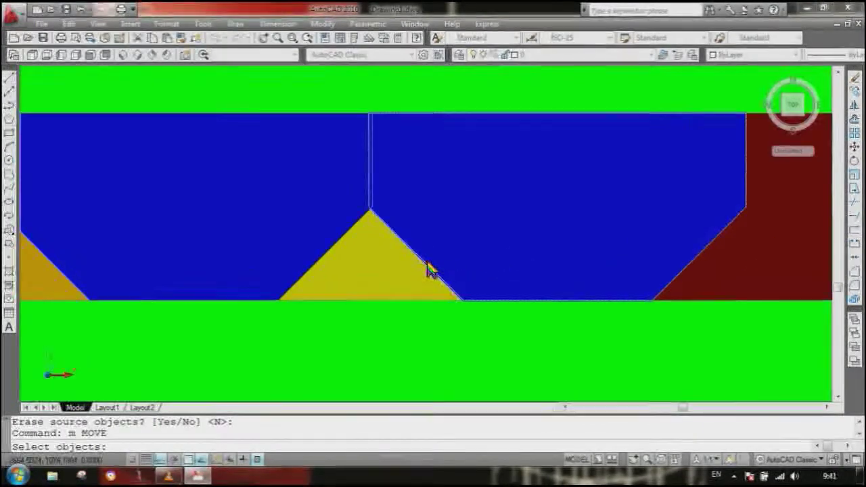
click(421, 263)
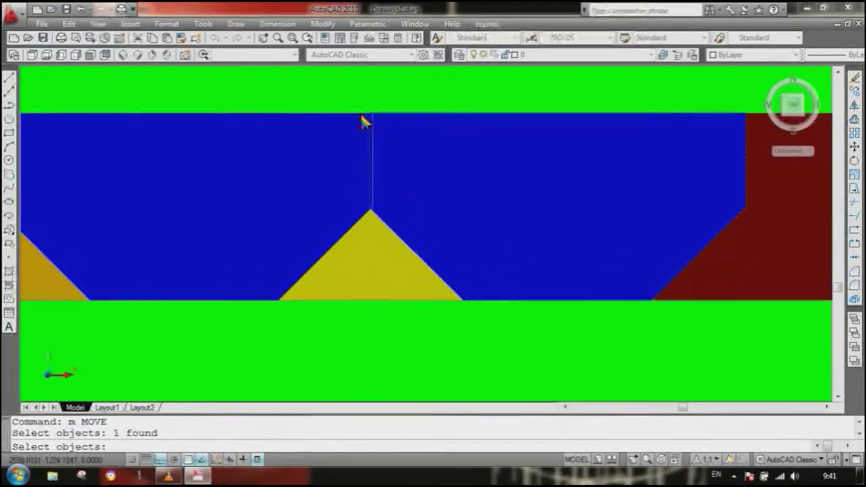
scroll(365, 120, up, 5)
key(Return)
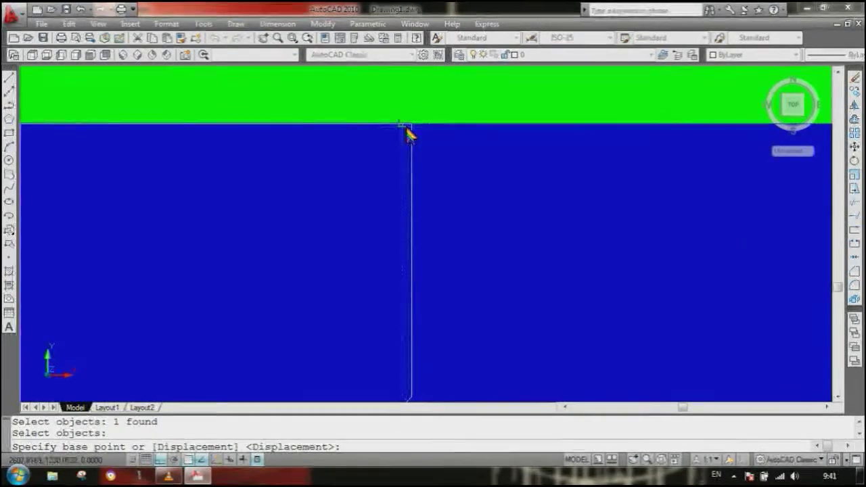
click(409, 127)
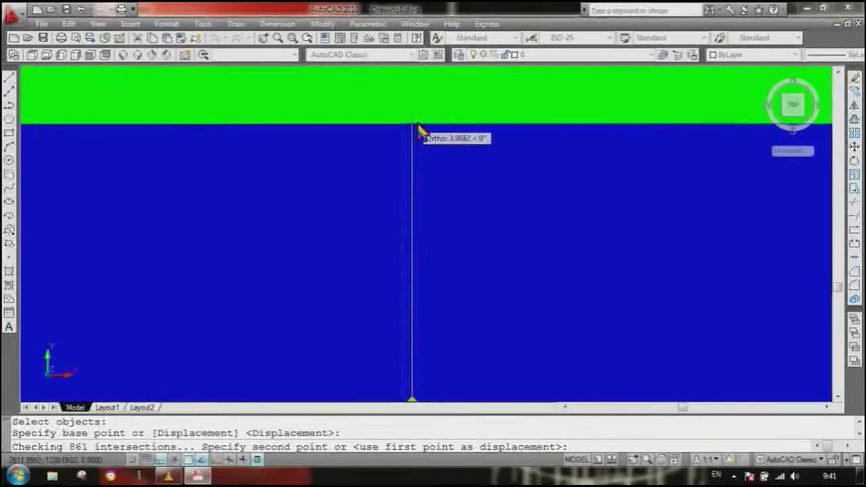
click(417, 132)
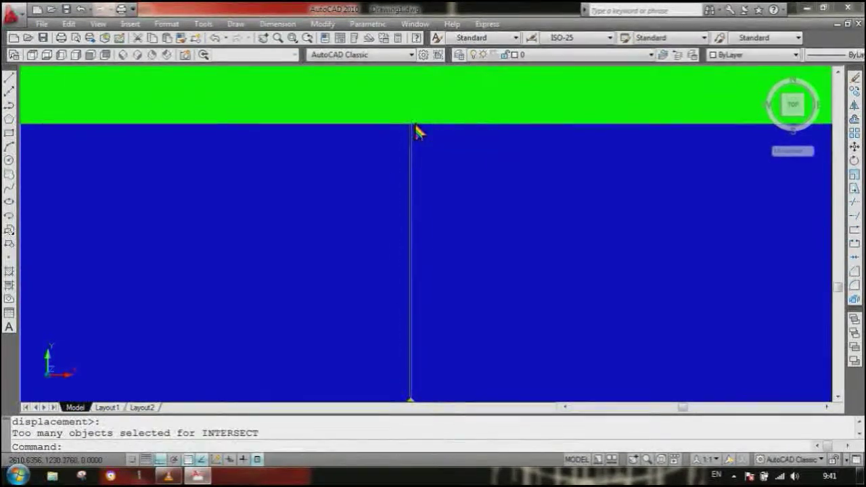
Show the solids in an isometric view and change the mirrored blue solid's colour to Color 130
click(123, 55)
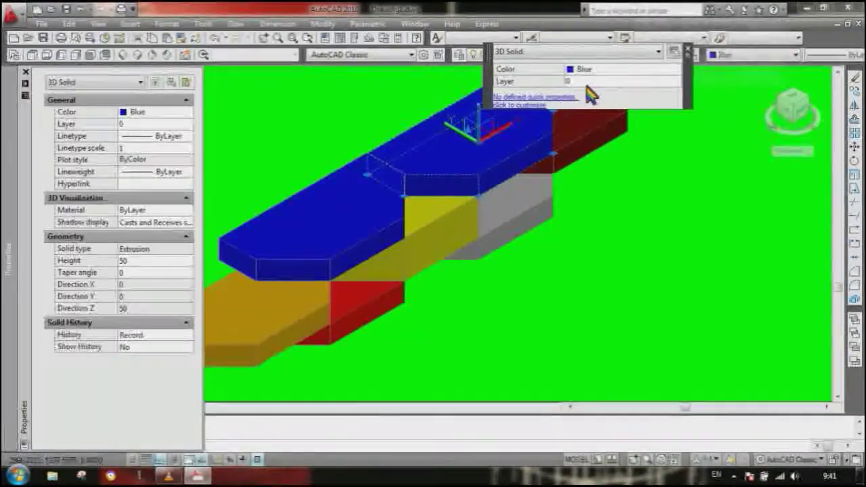
click(636, 73)
click(677, 70)
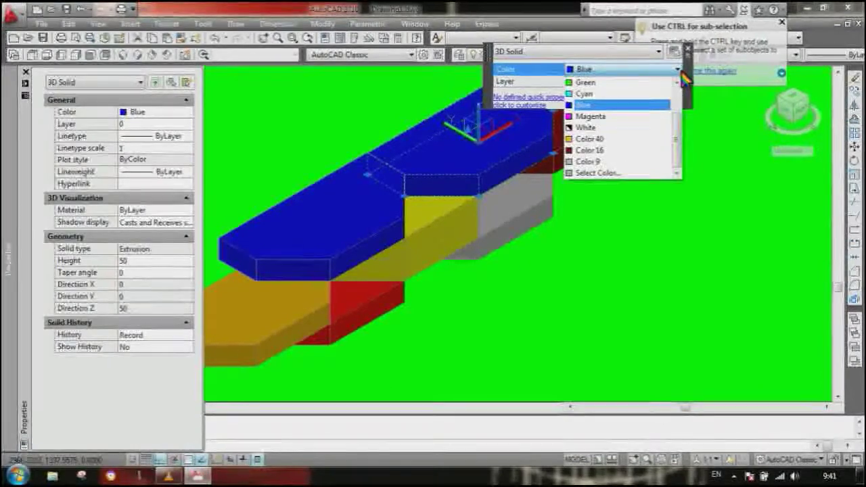
key(ctrl+1)
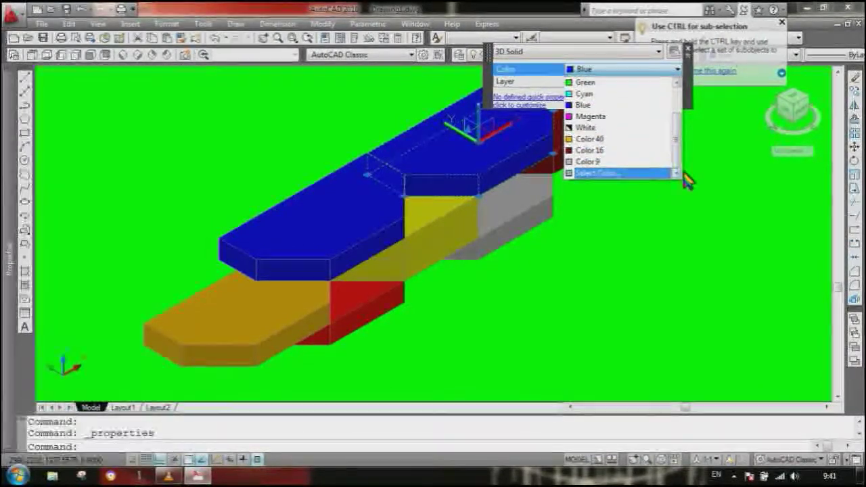
click(646, 174)
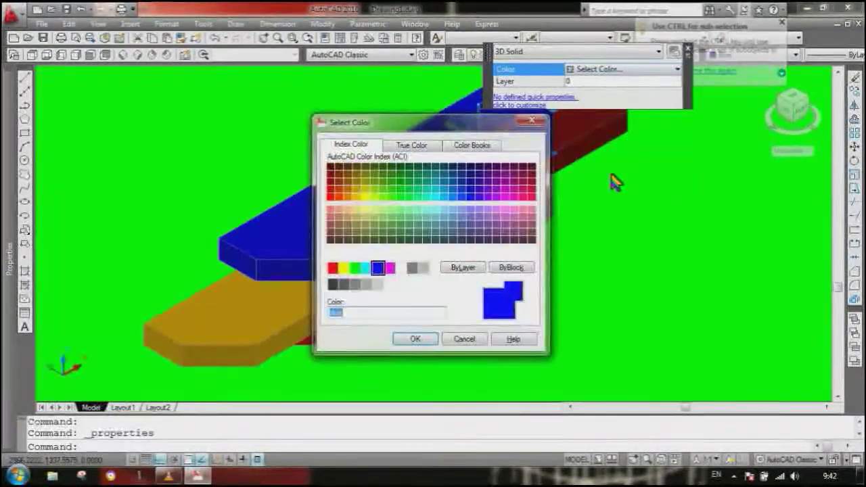
click(478, 149)
click(415, 145)
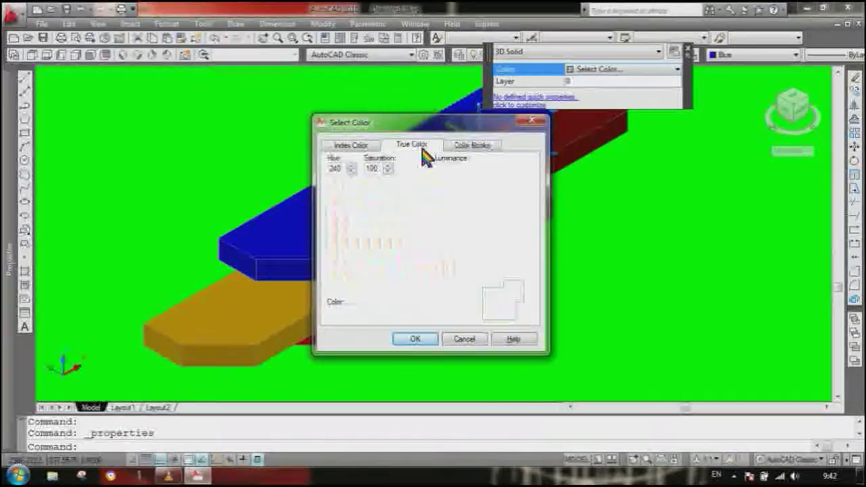
click(352, 146)
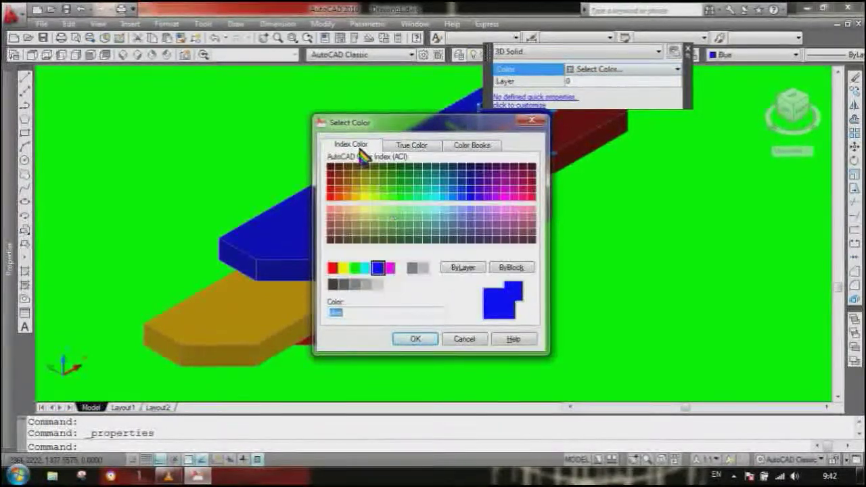
click(435, 196)
click(435, 340)
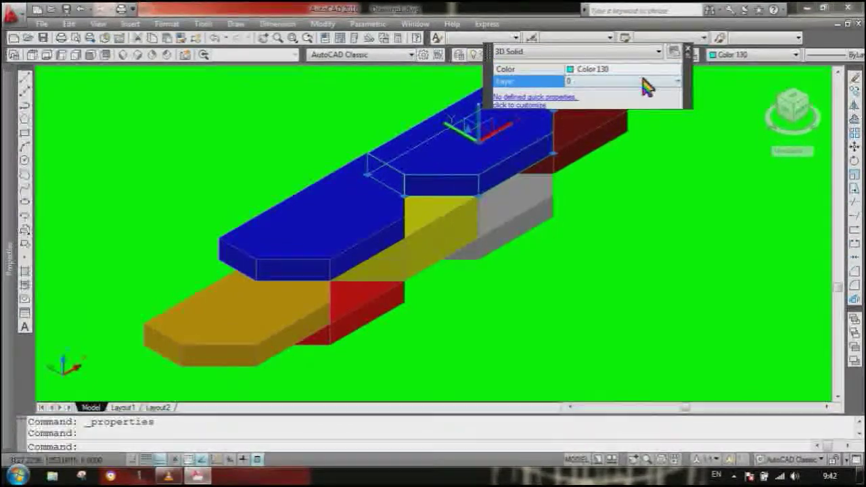
click(679, 78)
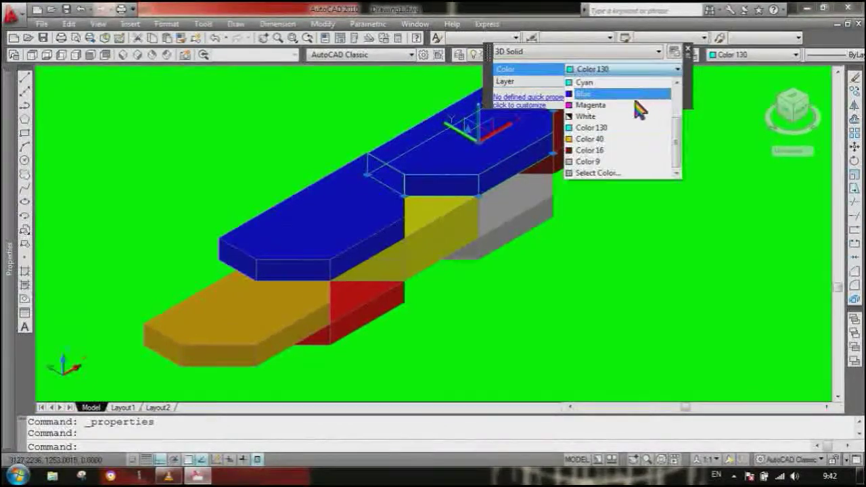
click(603, 129)
key(Escape)
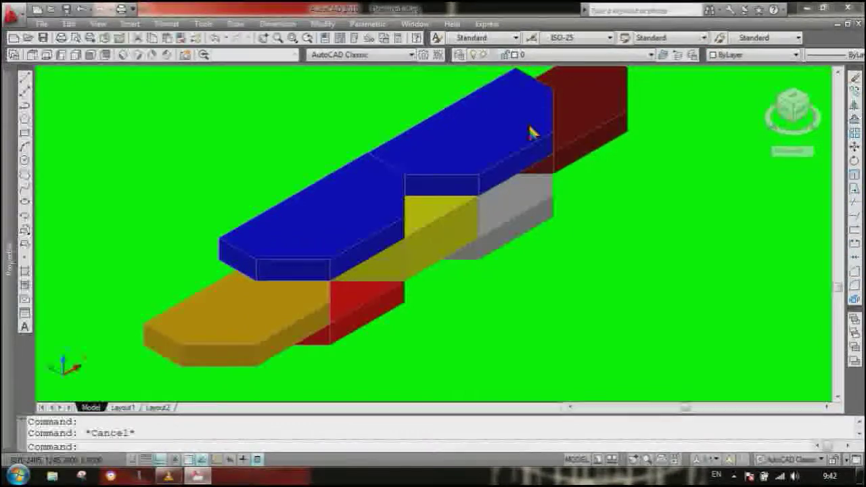
Examine the recoloured solid and the surrounding stack in the isometric view from near and far
scroll(480, 132, up, 3)
scroll(521, 295, down, 3)
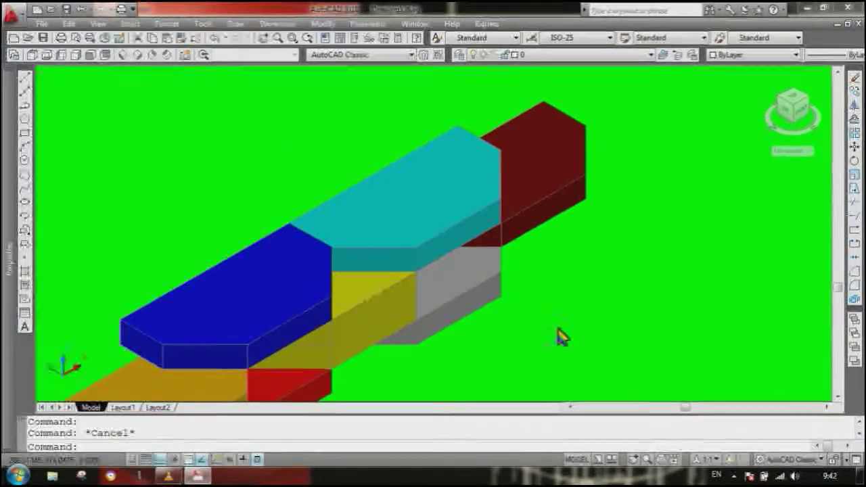
scroll(581, 230, down, 3)
scroll(572, 269, up, 3)
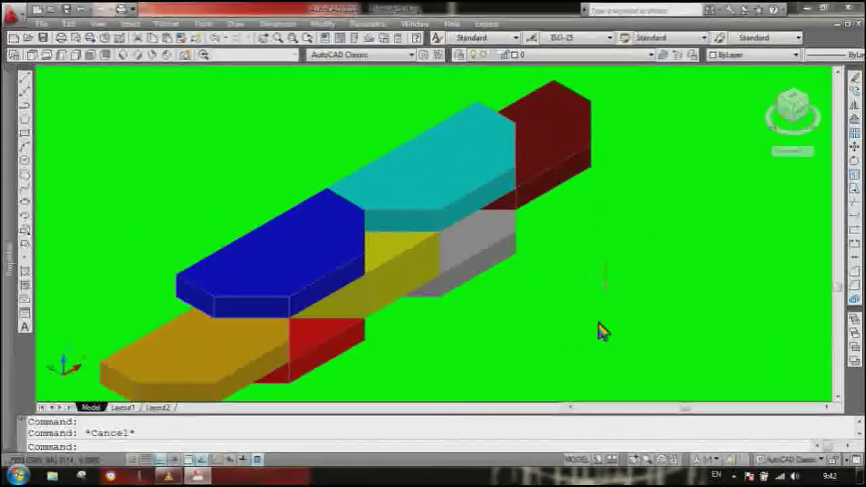
scroll(503, 365, up, 2)
scroll(487, 348, down, 3)
scroll(469, 329, up, 4)
scroll(551, 283, down, 2)
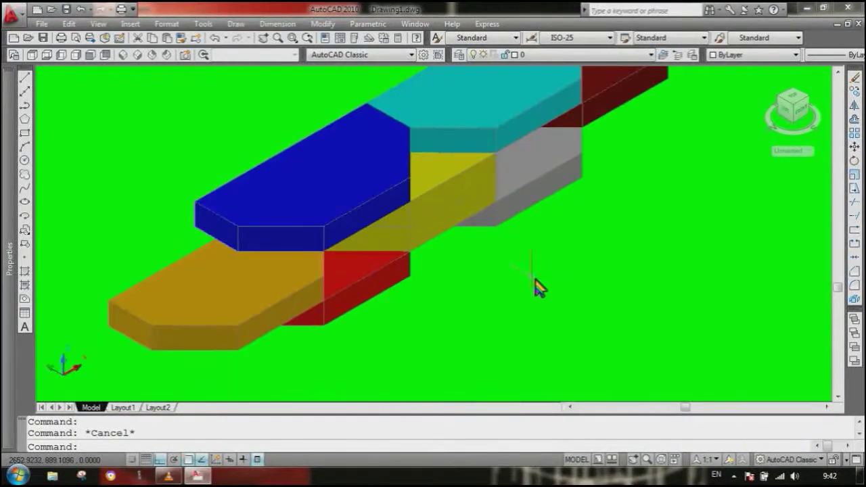
scroll(541, 278, down, 1)
scroll(596, 194, up, 2)
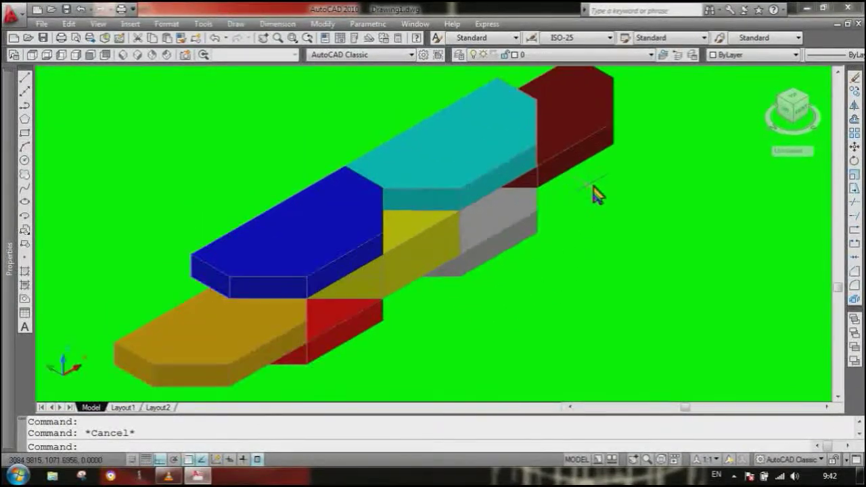
text(co)
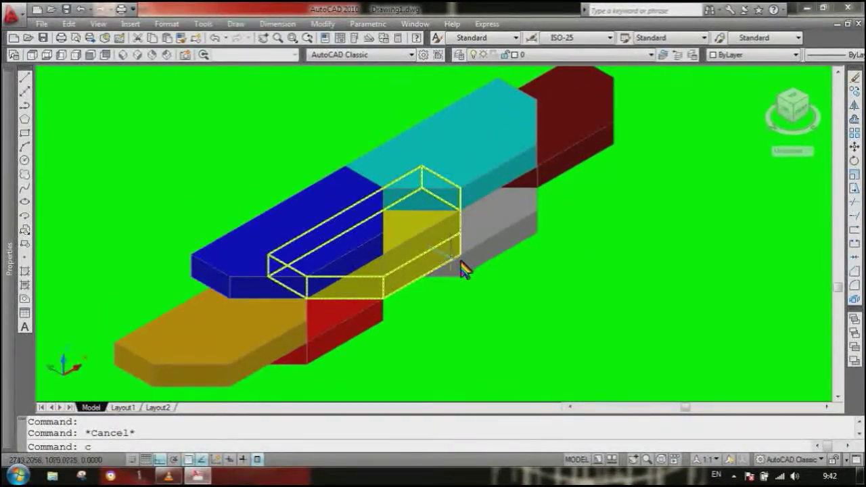
key(Return)
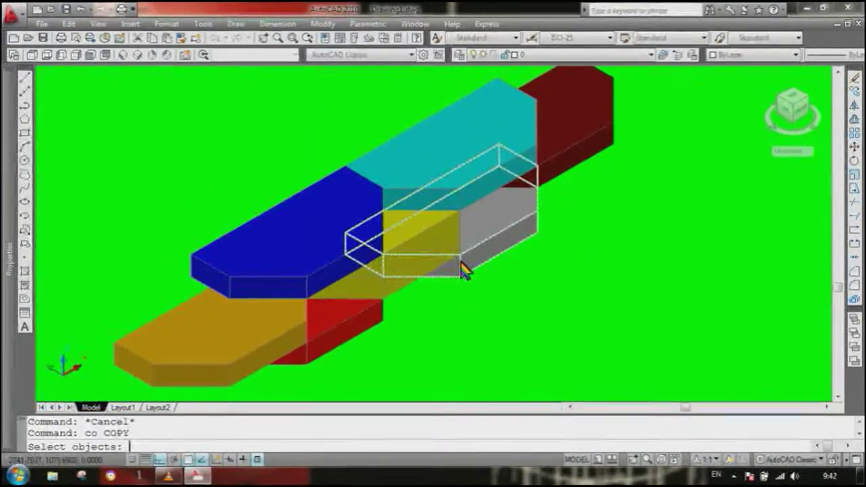
click(428, 131)
key(Return)
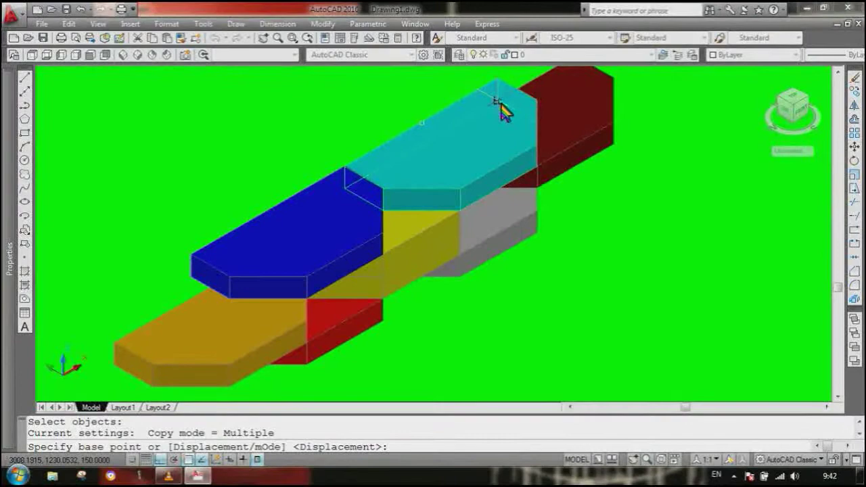
click(497, 103)
scroll(203, 314, up, 3)
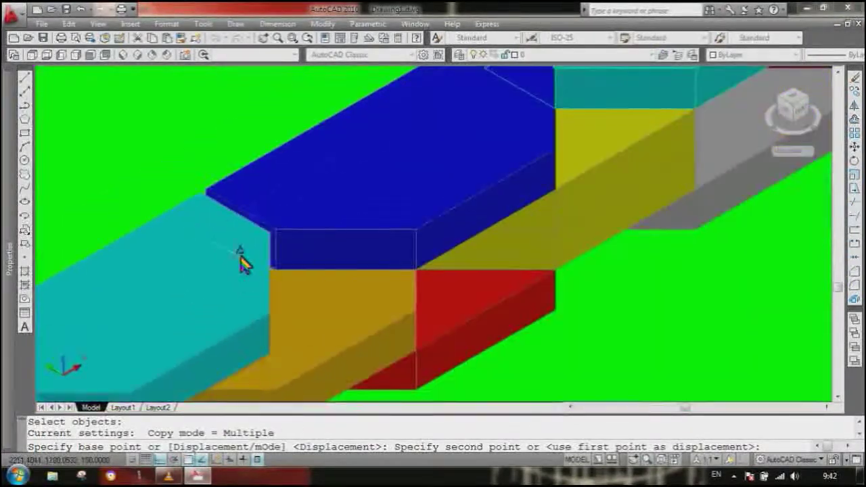
key(Escape)
scroll(361, 207, down, 3)
Copy the cyan solid from its far upper back corner to the blue solid's near upper back corner, above the orange solid
text(co)
key(Return)
click(434, 122)
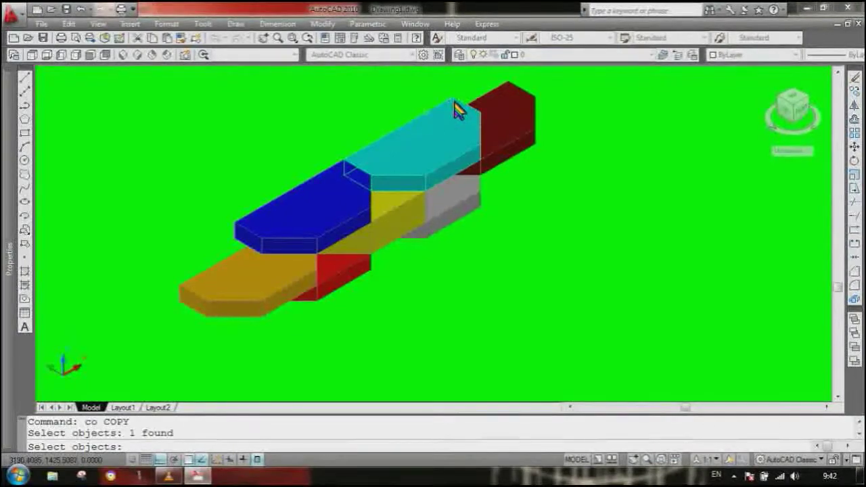
click(458, 101)
scroll(259, 214, up, 4)
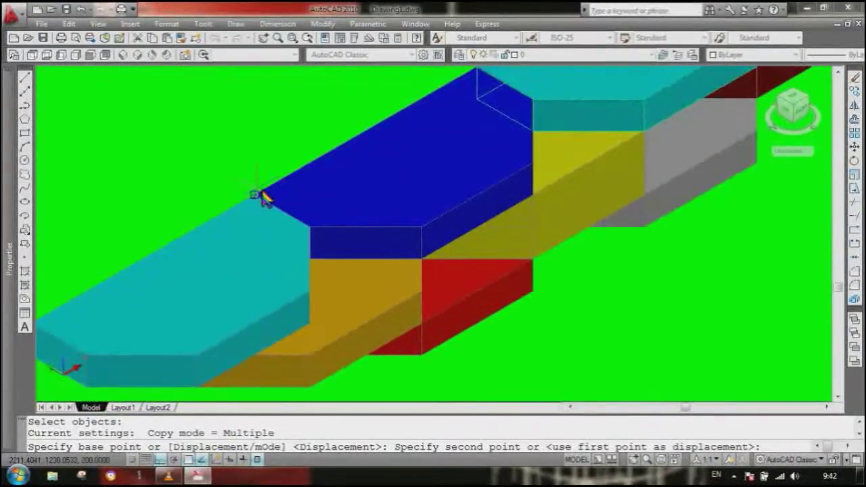
click(262, 194)
key(Return)
scroll(366, 207, down, 5)
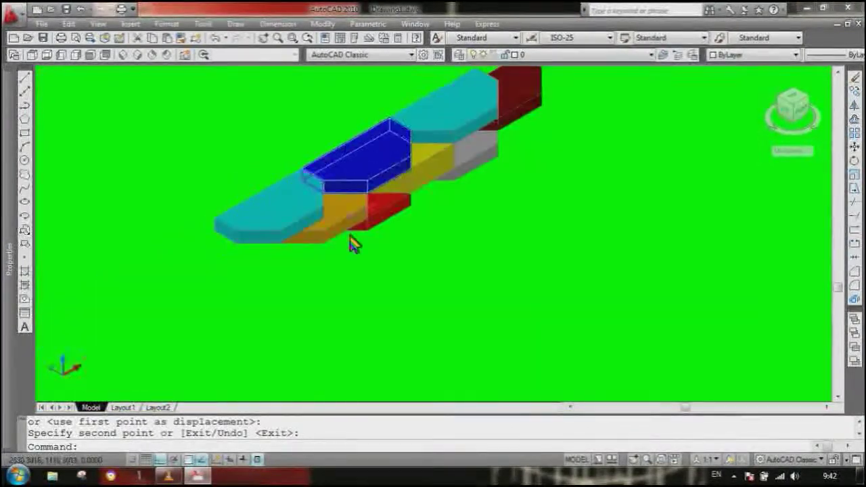
Copy the red solid from its far upper front corner to the orange solid's lower front corner, beneath the orange solid
scroll(344, 257, up, 2)
text(co COPY)
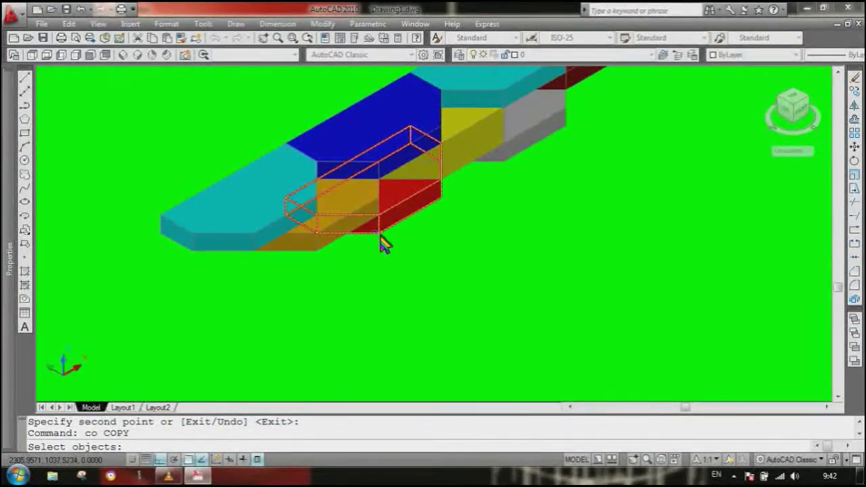
click(383, 241)
scroll(392, 243, up, 3)
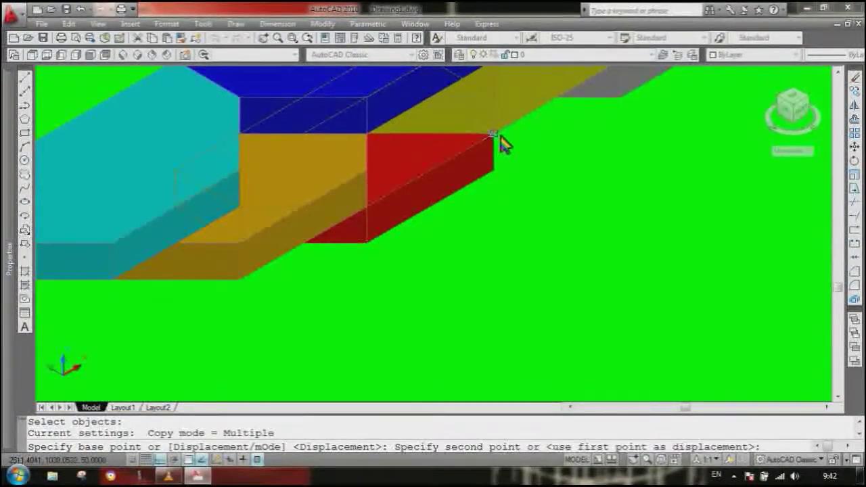
scroll(271, 274, up, 3)
click(220, 297)
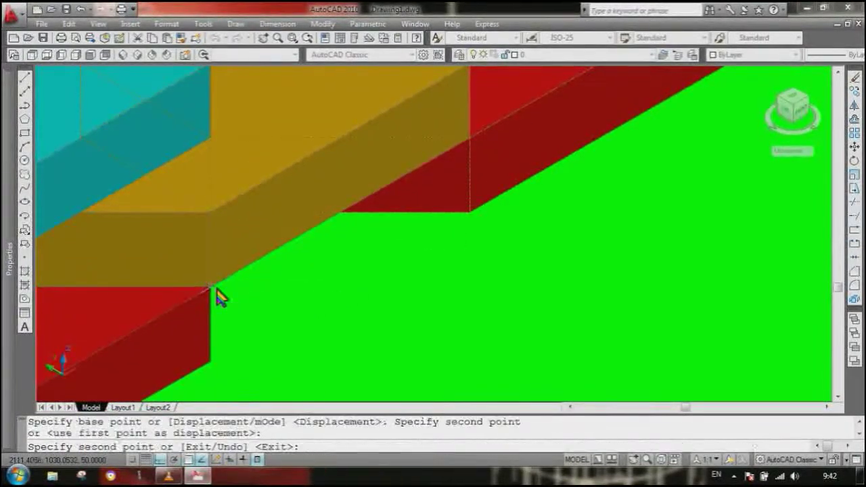
key(Return)
scroll(367, 174, down, 5)
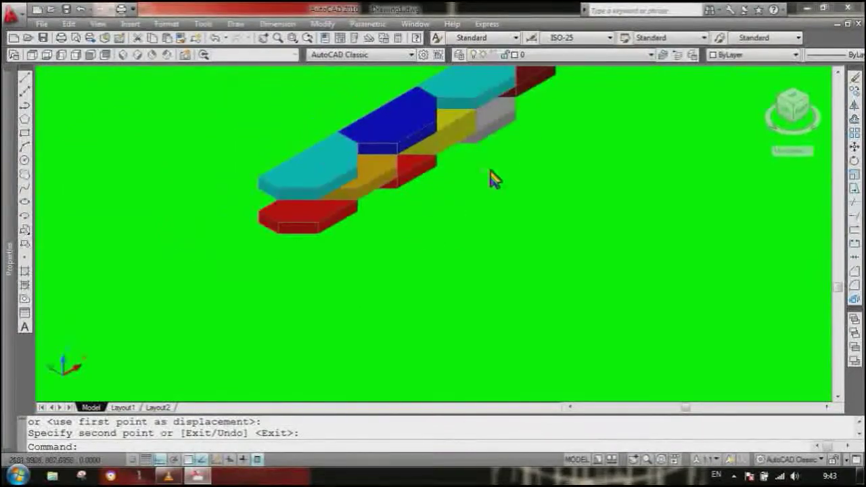
scroll(452, 210, down, 4)
scroll(329, 345, up, 5)
scroll(237, 352, down, 2)
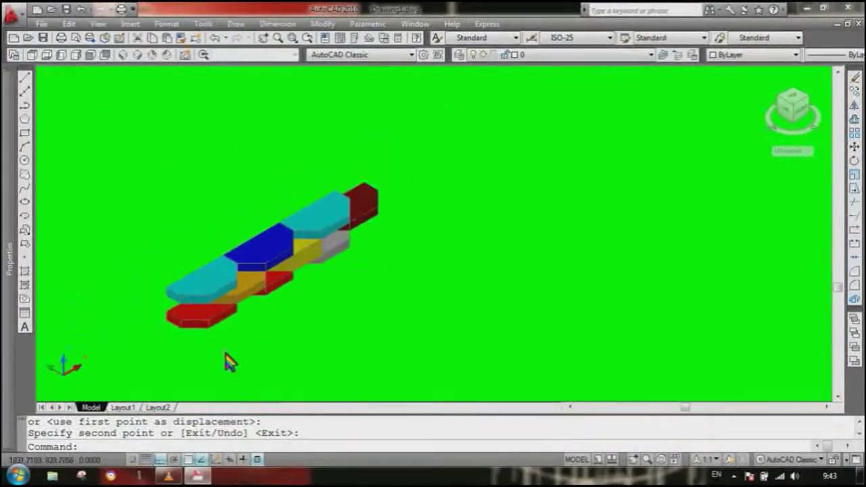
Examine the stacked solids from the southeast, right, back, northeast, northwest and southwest views, from near and far
scroll(228, 362, up, 3)
scroll(193, 293, down, 2)
click(228, 240)
scroll(217, 215, up, 2)
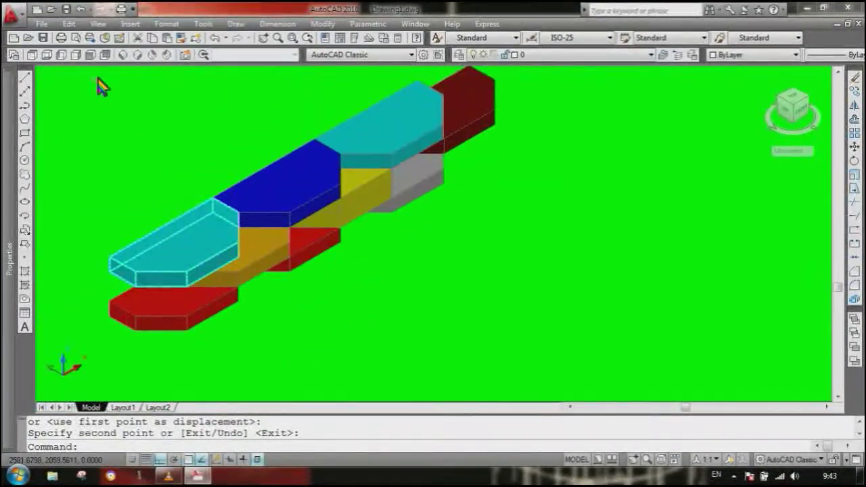
click(142, 56)
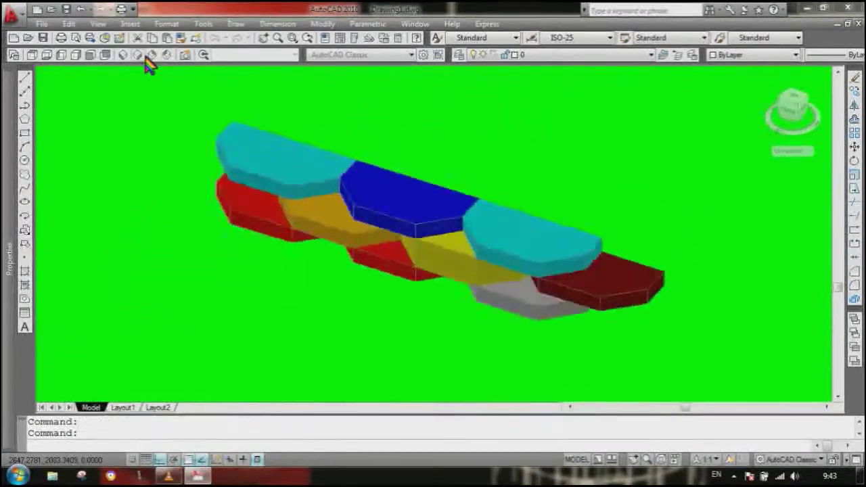
scroll(248, 126, up, 1)
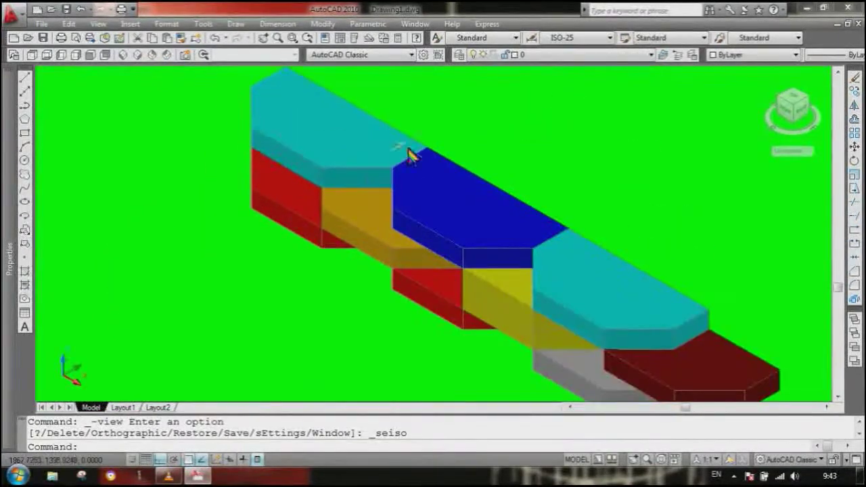
click(78, 58)
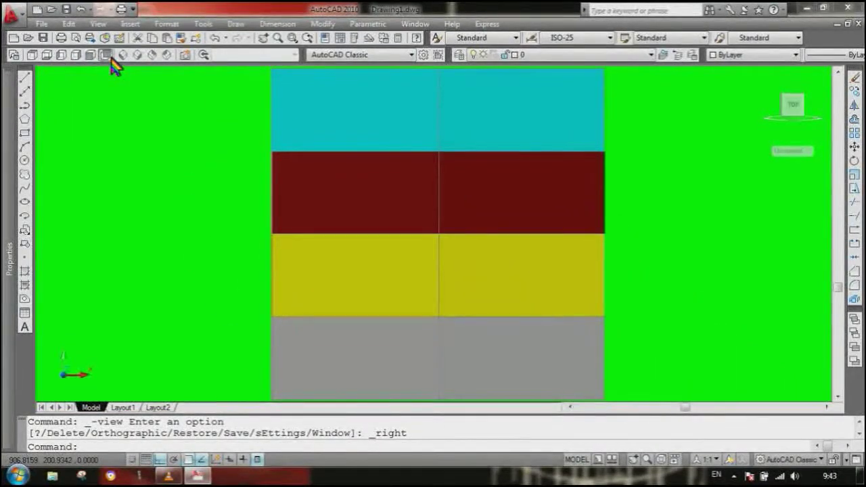
click(108, 56)
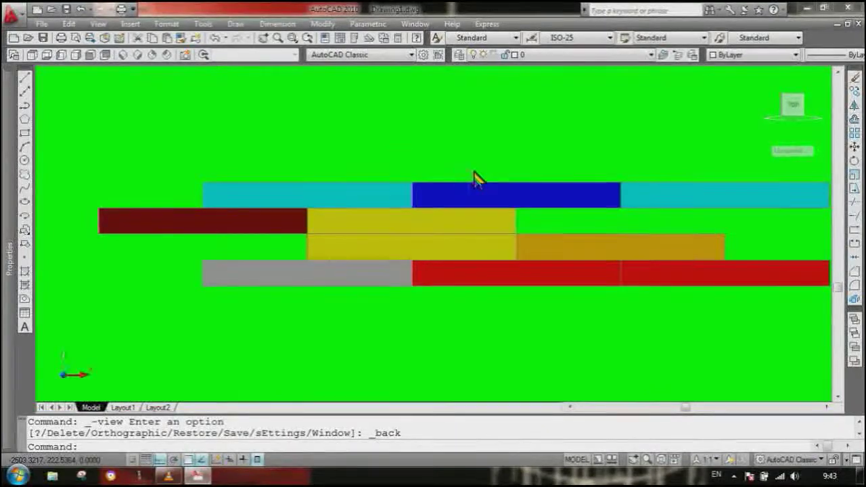
scroll(504, 171, up, 2)
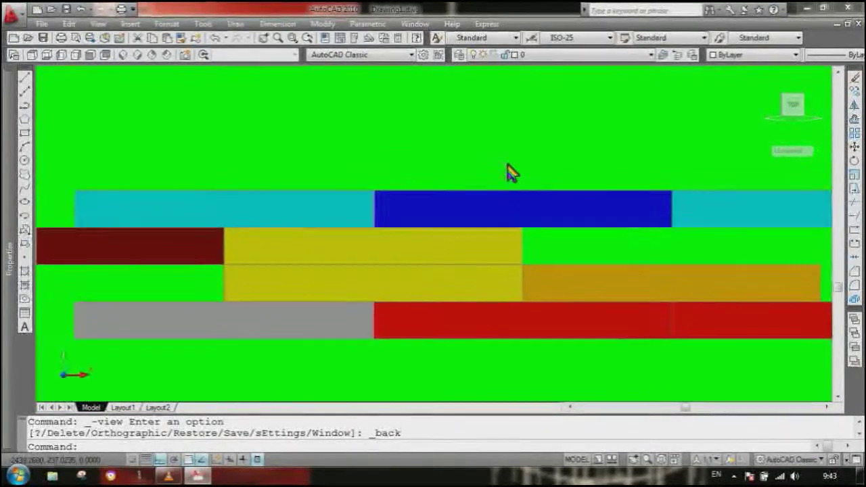
click(153, 57)
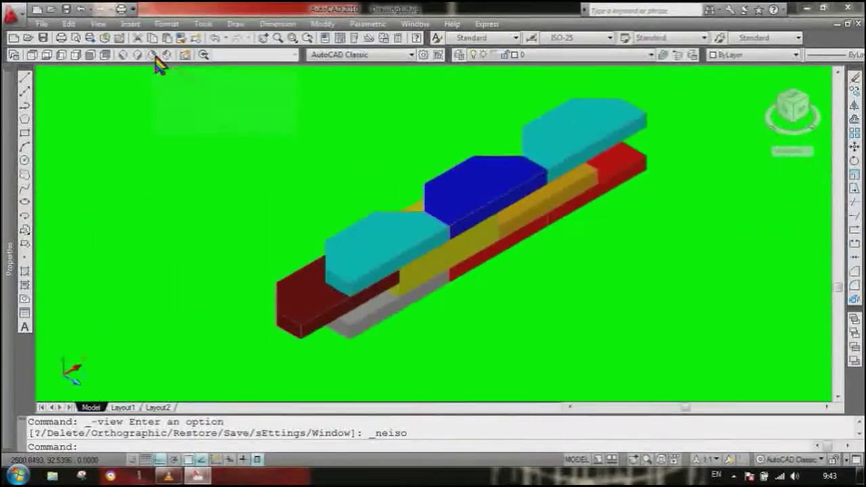
click(169, 56)
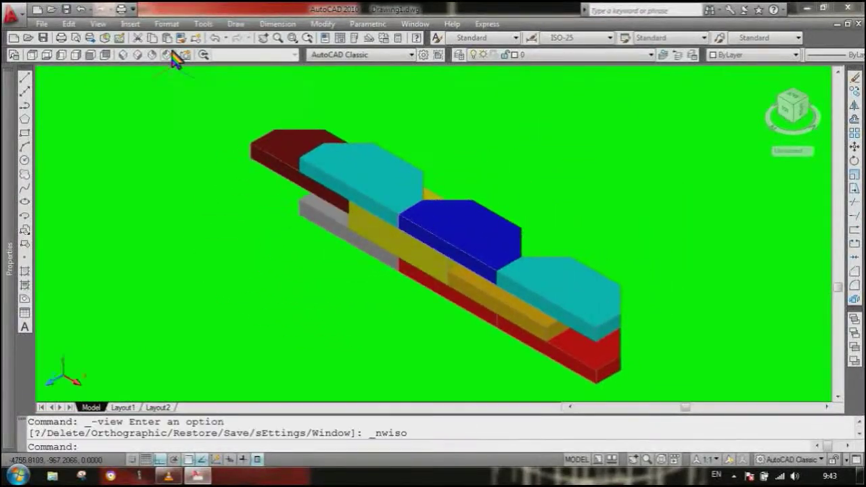
click(124, 56)
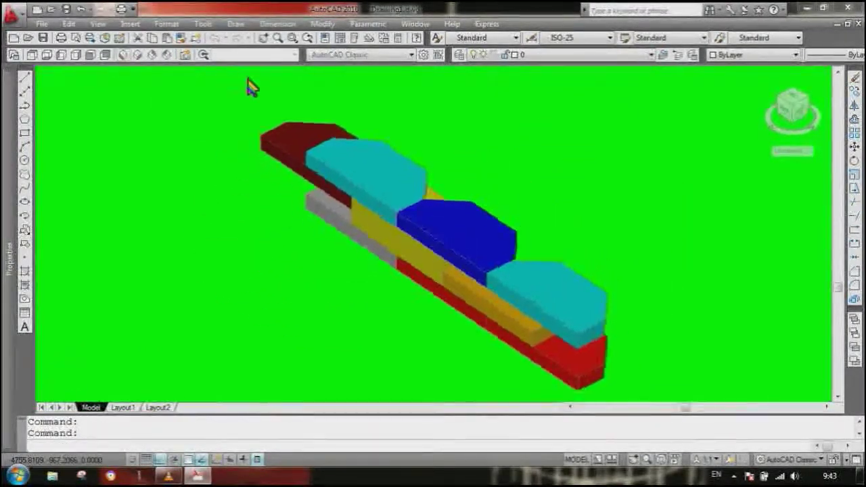
scroll(394, 215, up, 2)
scroll(630, 277, down, 2)
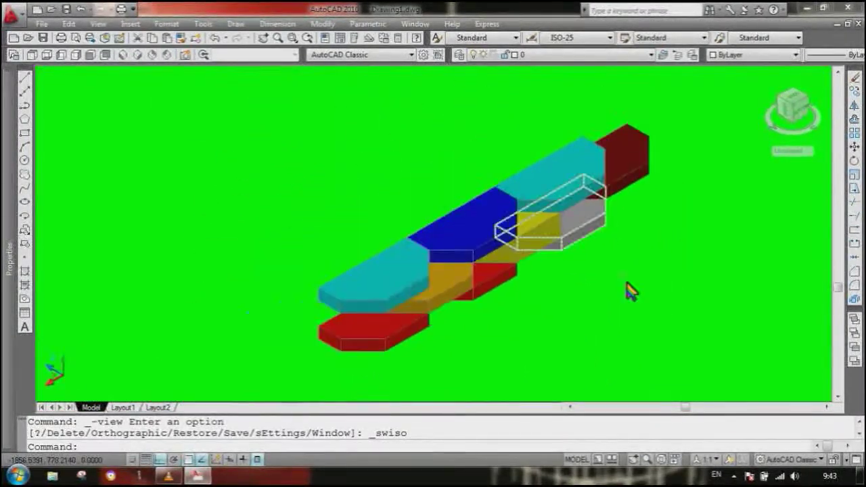
scroll(634, 269, up, 2)
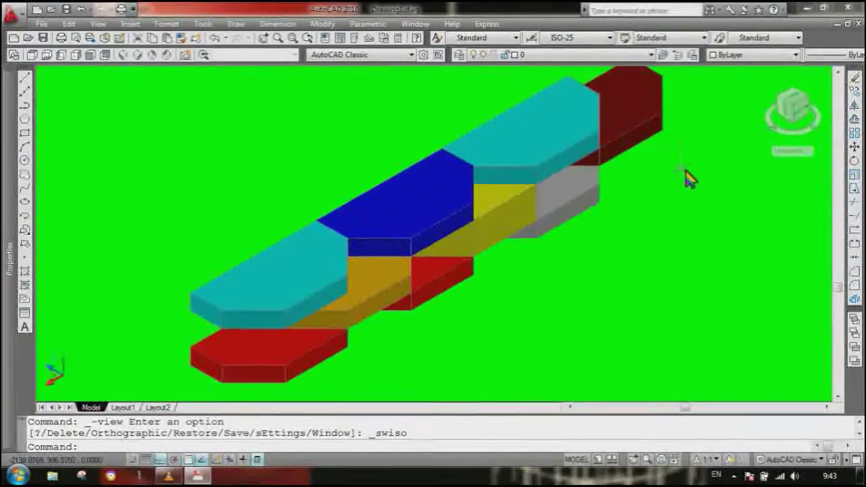
Set the colour of the red solid beneath the near cyan solid to White through the colour selector
click(320, 369)
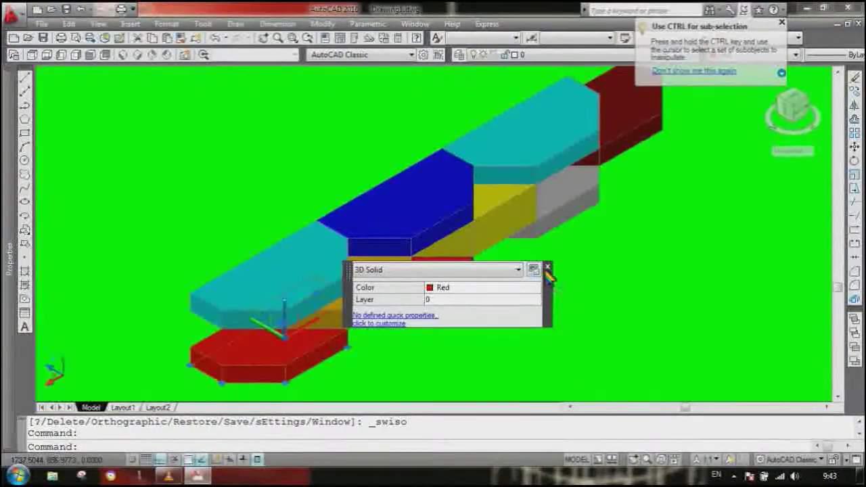
click(520, 289)
click(539, 289)
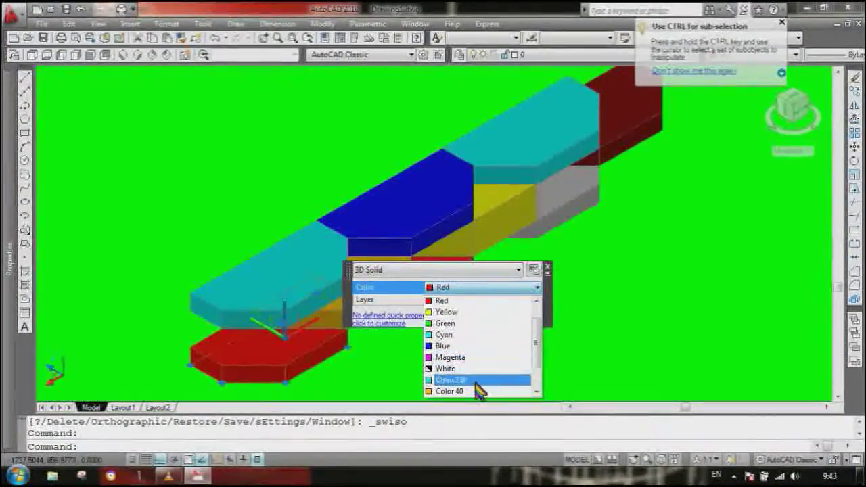
click(536, 391)
click(535, 391)
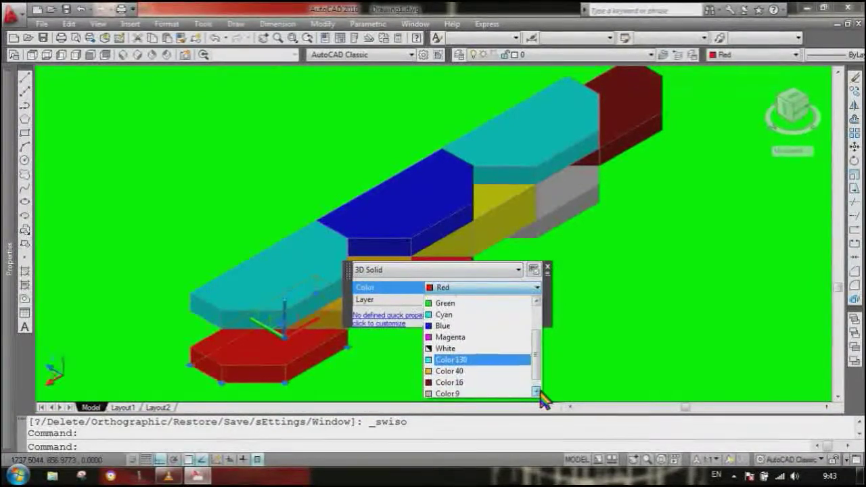
click(536, 391)
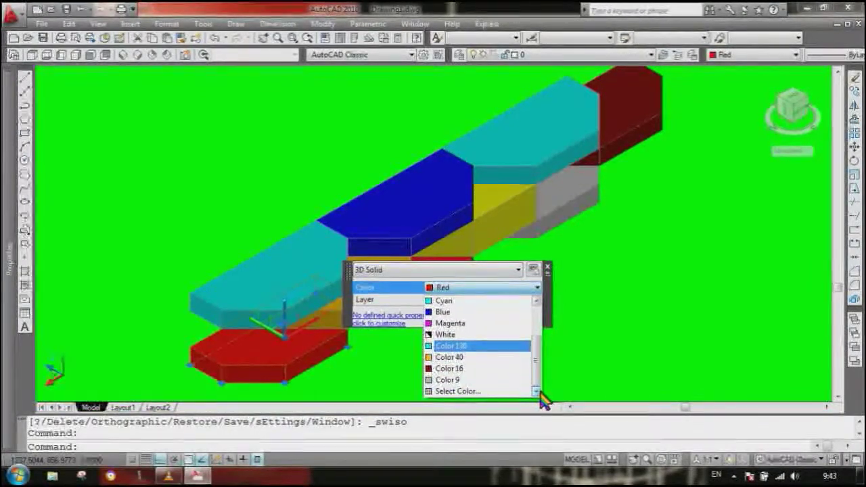
click(474, 393)
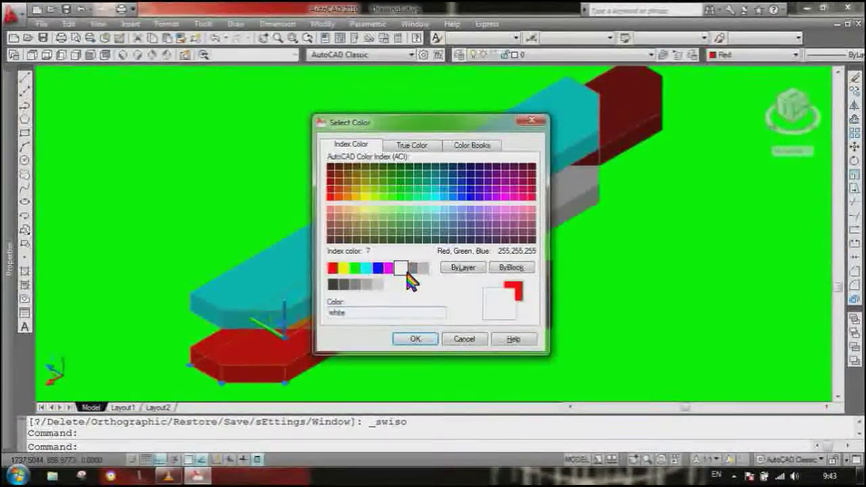
click(419, 342)
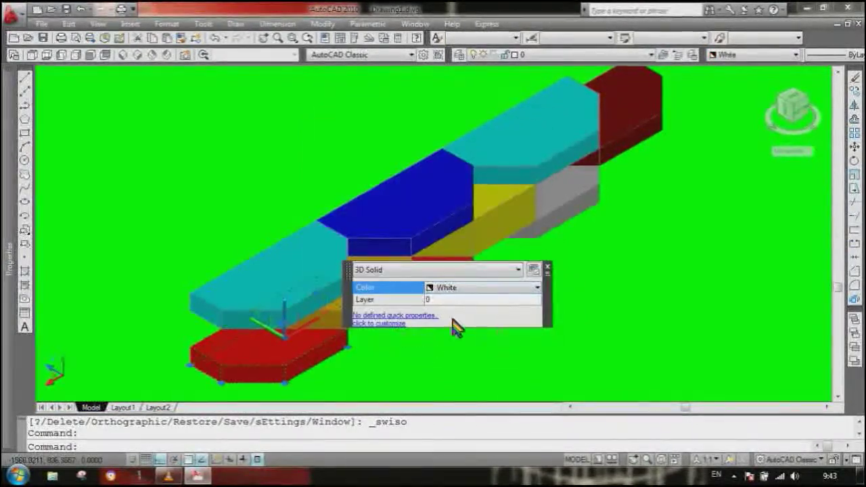
Change the colour of the selected solid beneath the near cyan solid to index Color 210 and clear the selection
click(541, 287)
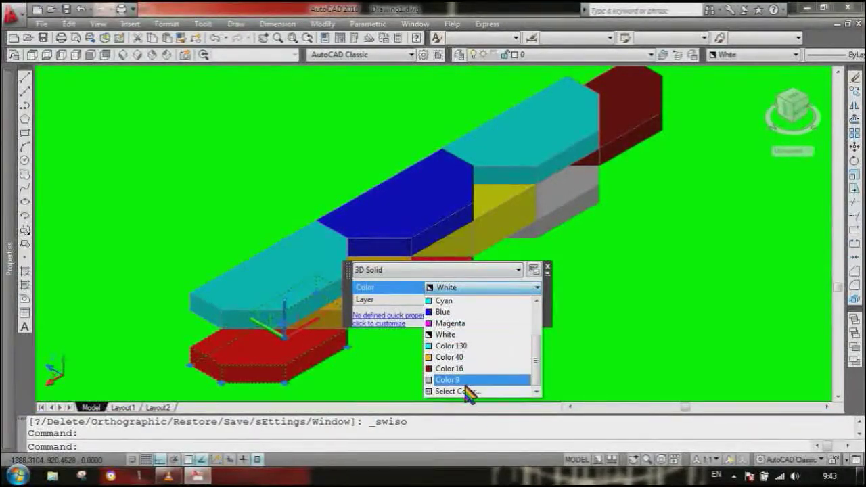
click(510, 392)
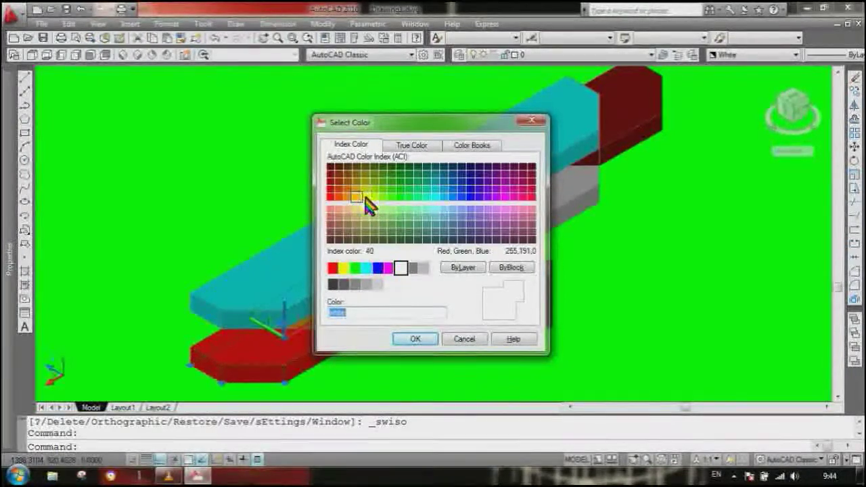
click(505, 197)
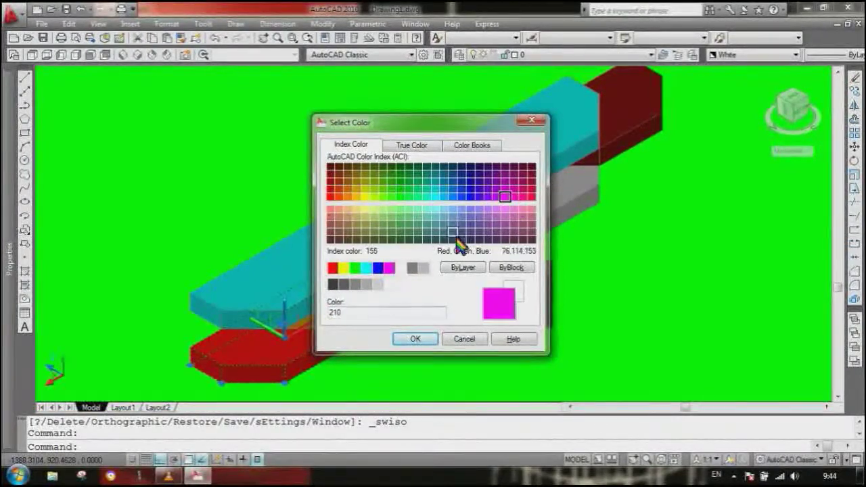
click(420, 341)
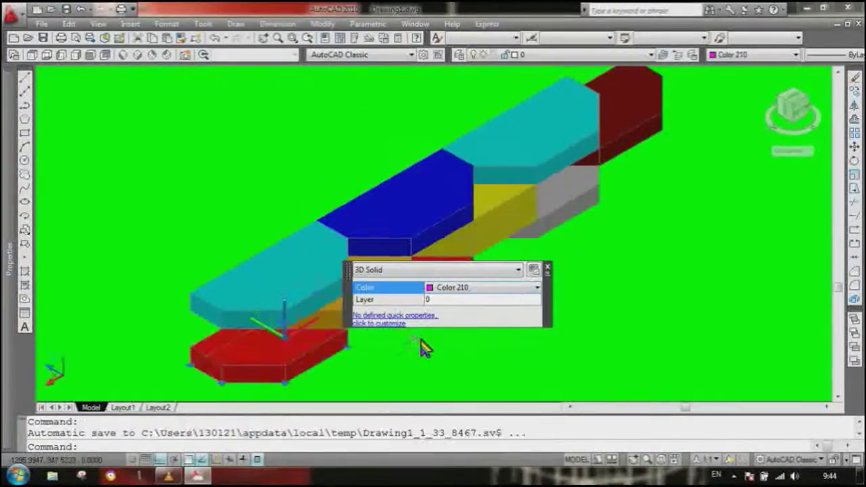
click(548, 267)
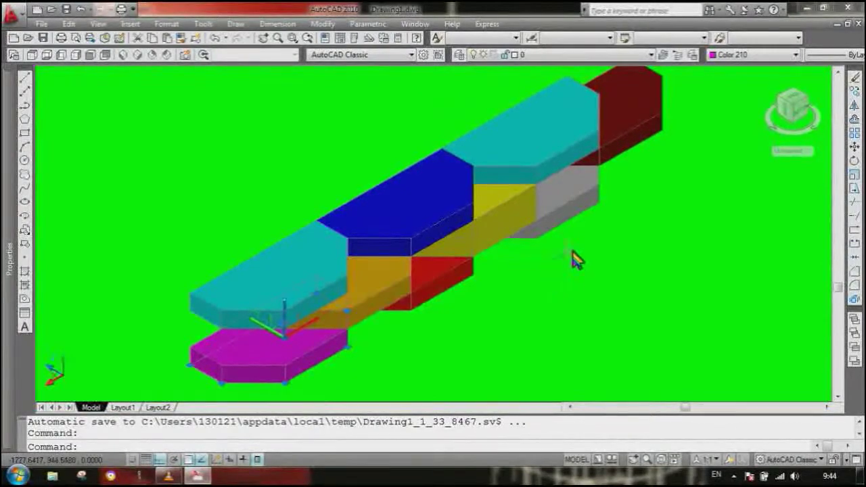
scroll(518, 218, up, 2)
scroll(581, 244, down, 4)
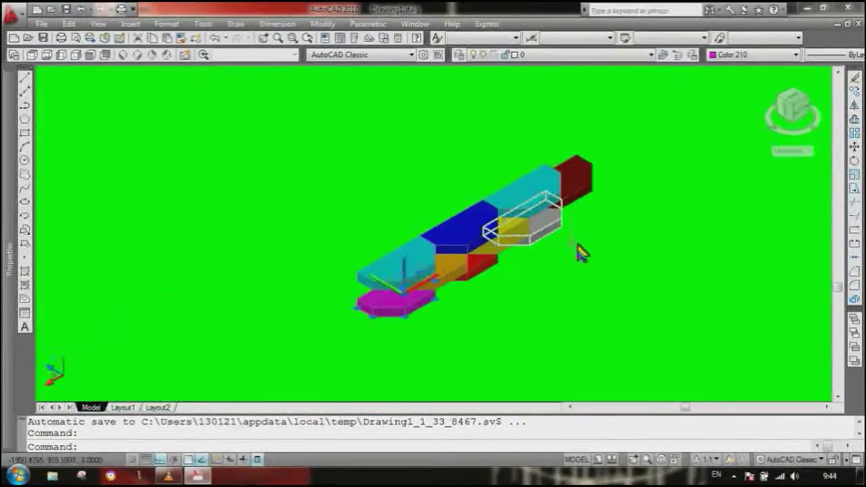
scroll(608, 220, up, 2)
key(Escape)
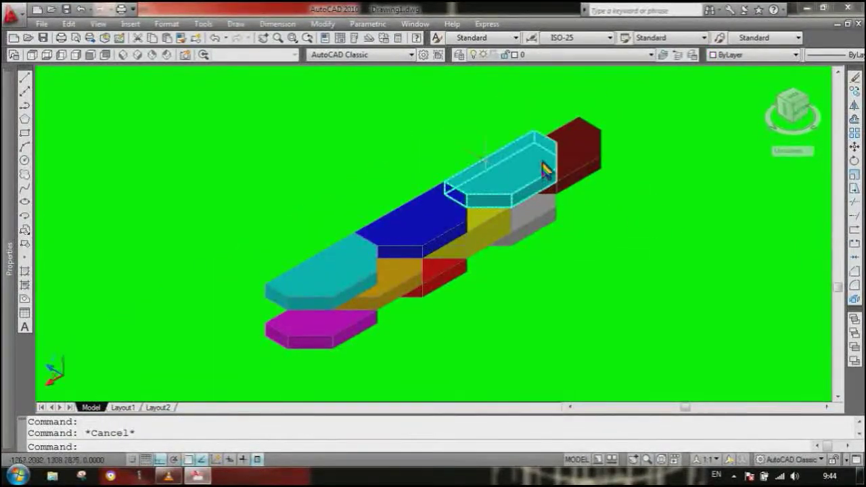
Show the stack in the southeast isometric view and set the cyan solid above the magenta one to index Color 240
click(139, 56)
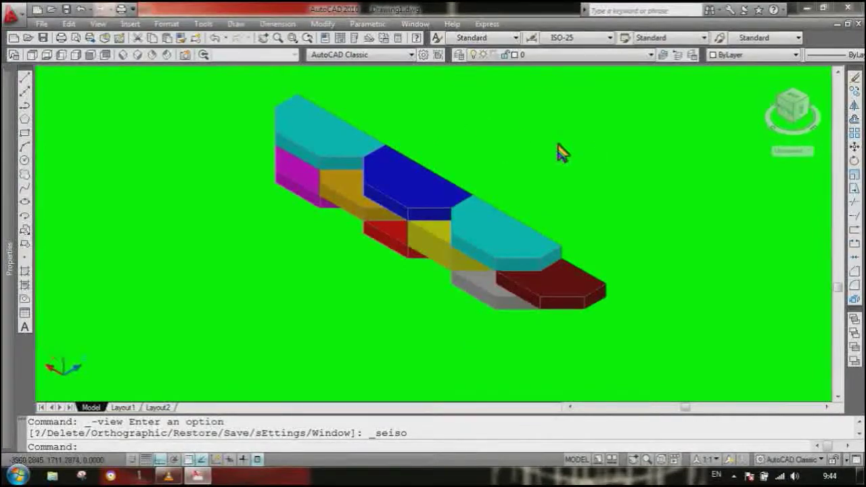
scroll(507, 132, up, 2)
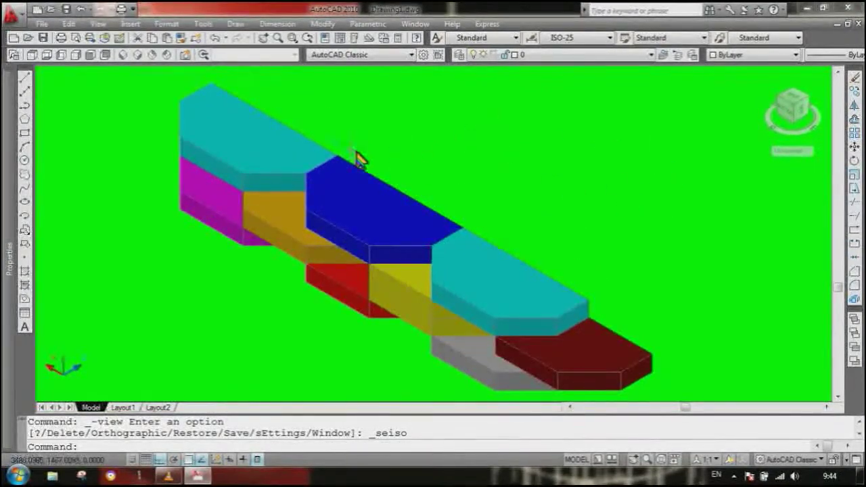
click(300, 157)
click(490, 84)
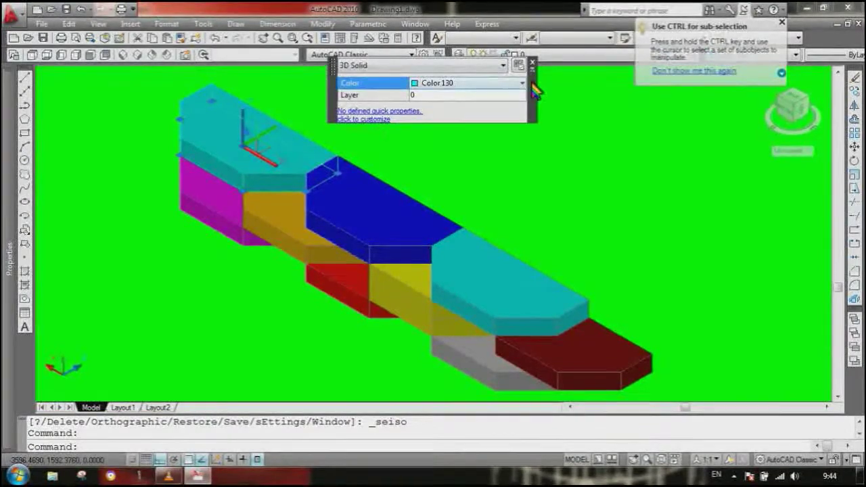
click(522, 84)
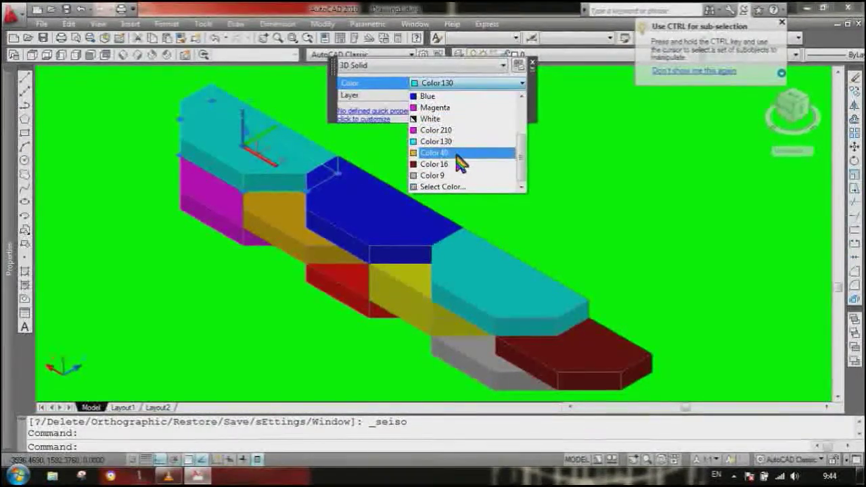
click(492, 188)
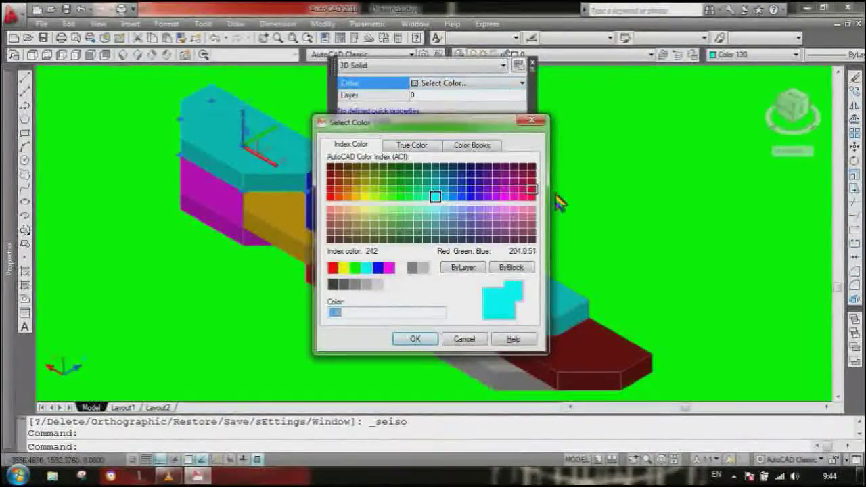
click(531, 196)
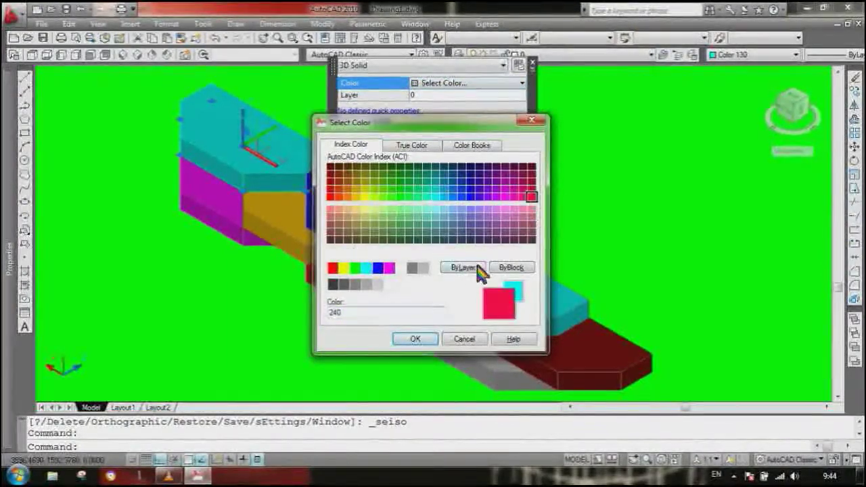
click(415, 339)
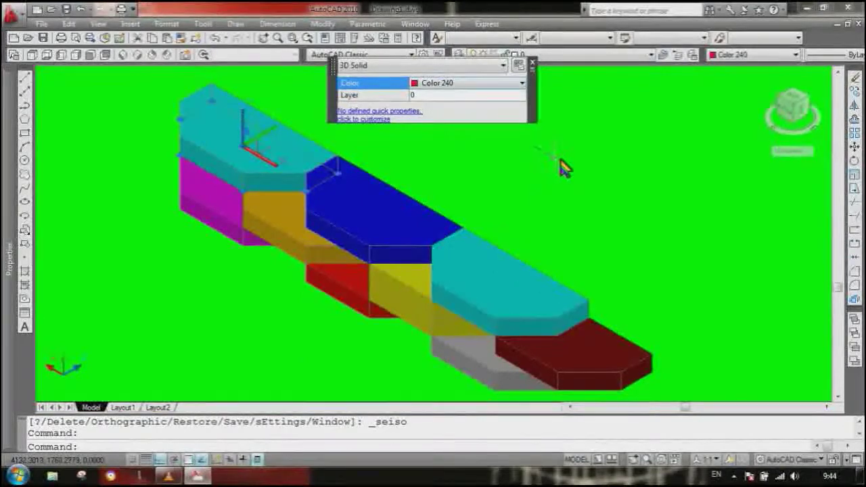
Reapply index Color 240 to the solid above the magenta one
key(Escape)
click(248, 109)
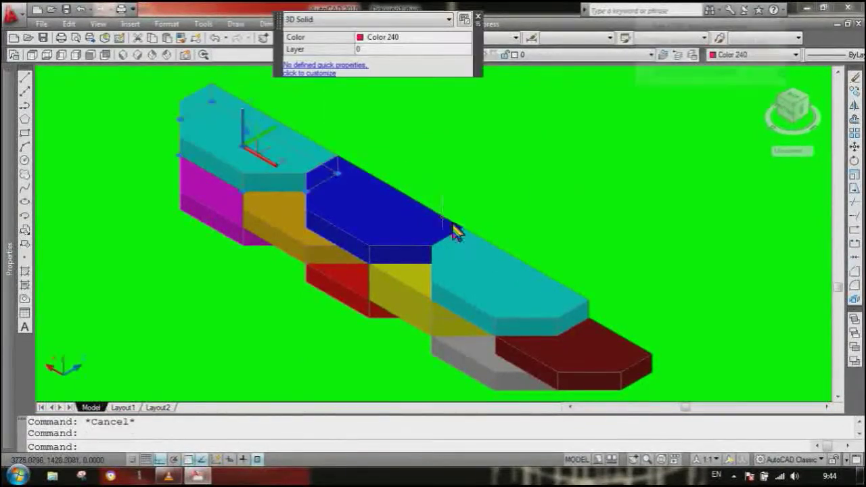
click(404, 38)
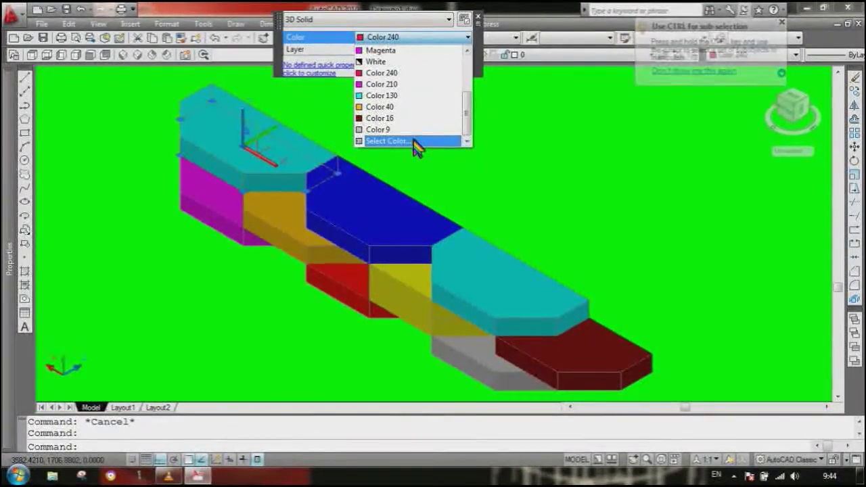
click(414, 142)
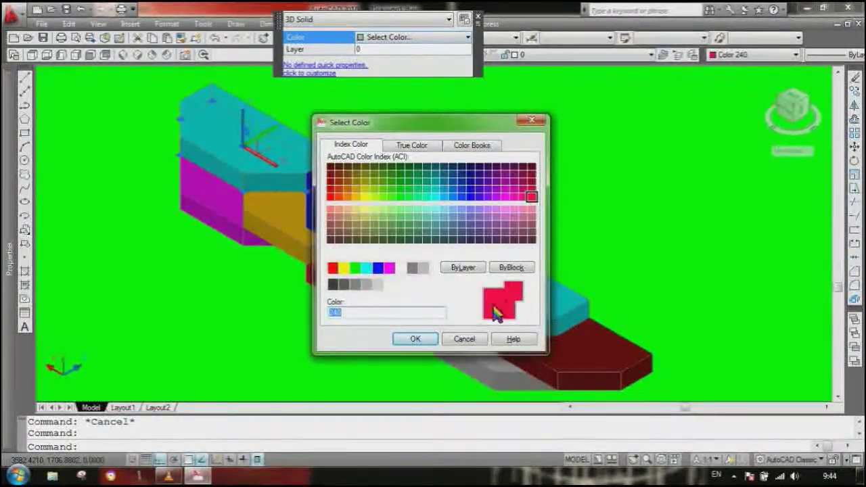
click(418, 339)
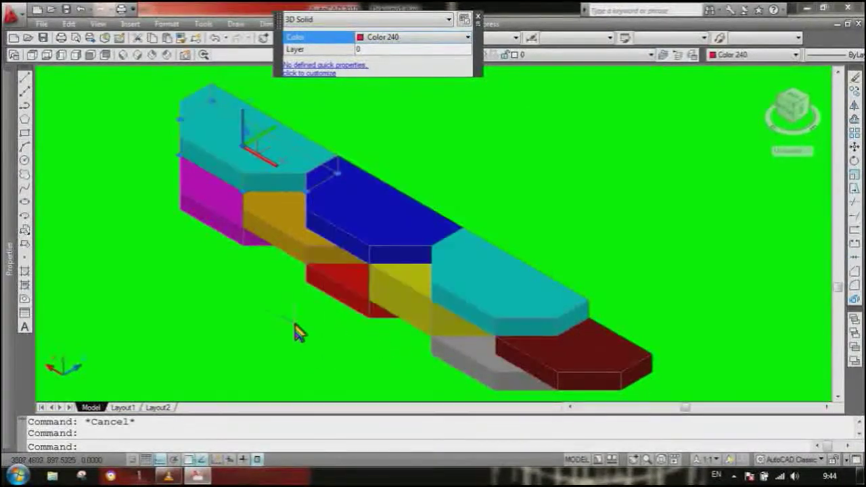
Clear the selection and examine the recoloured stack, checking the colours and how the solids meet around the magenta solid
key(Escape)
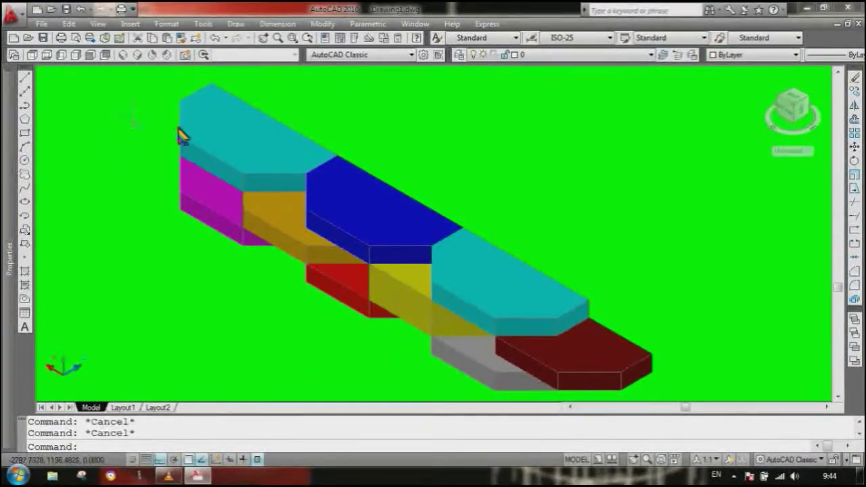
scroll(182, 135, down, 4)
scroll(253, 139, up, 3)
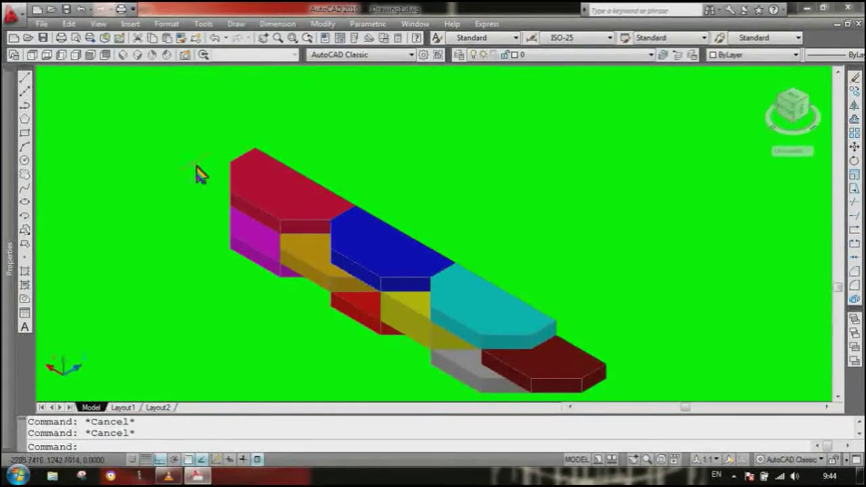
scroll(203, 183, down, 3)
scroll(194, 199, up, 4)
scroll(226, 242, down, 3)
scroll(230, 207, up, 3)
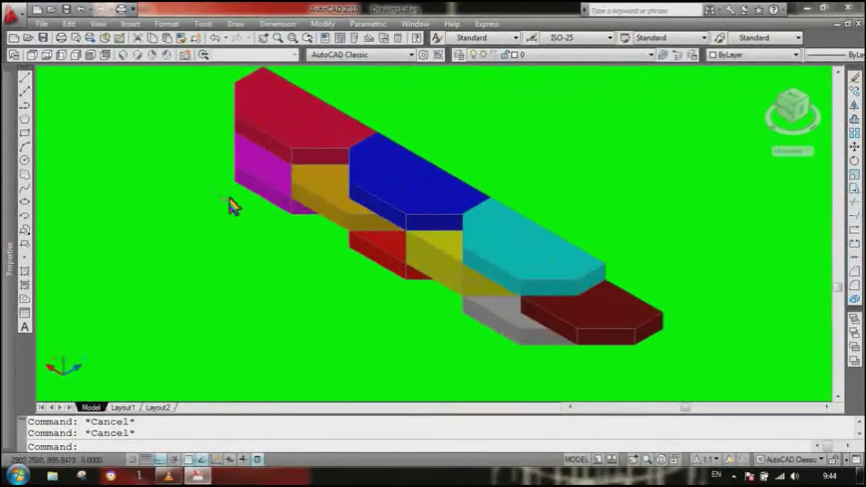
scroll(223, 155, up, 2)
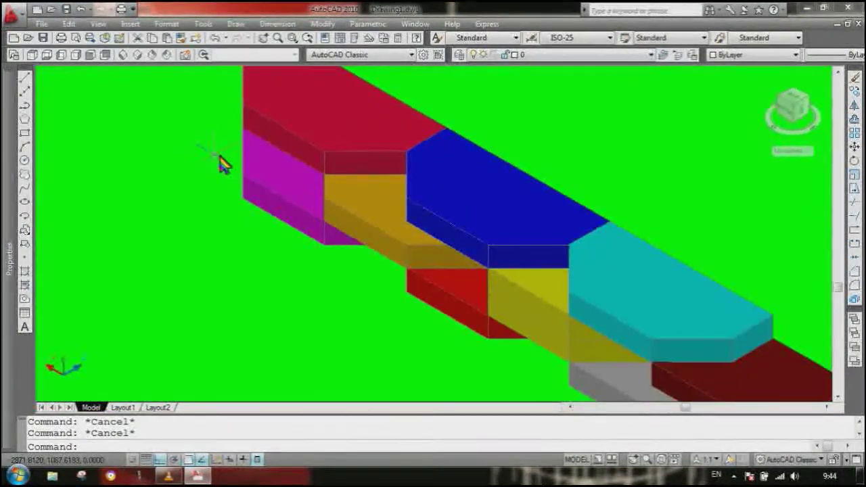
scroll(251, 226, down, 1)
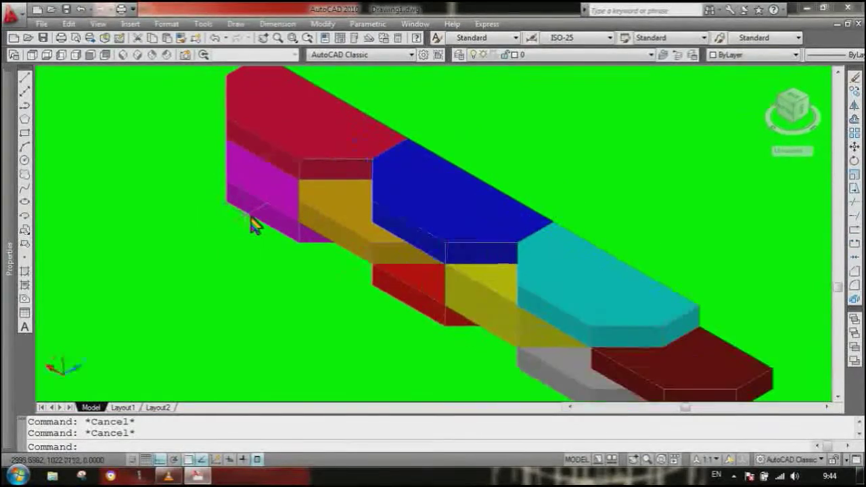
scroll(359, 244, down, 3)
scroll(356, 244, up, 2)
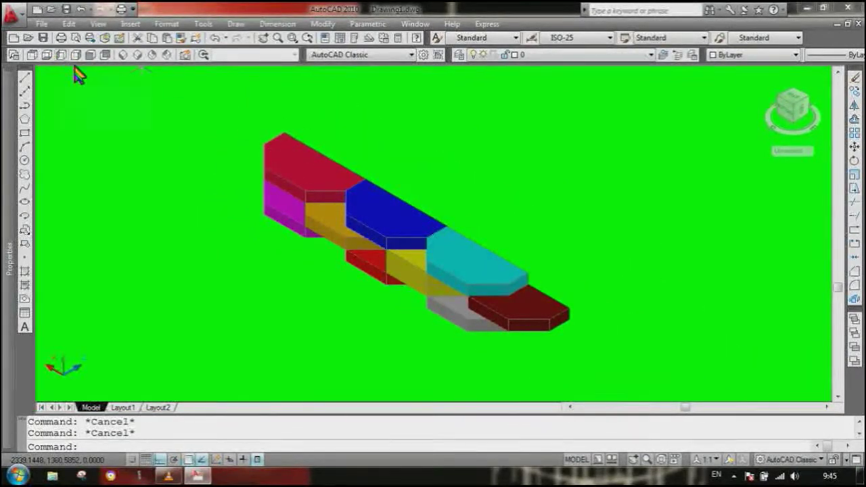
scroll(240, 242, up, 2)
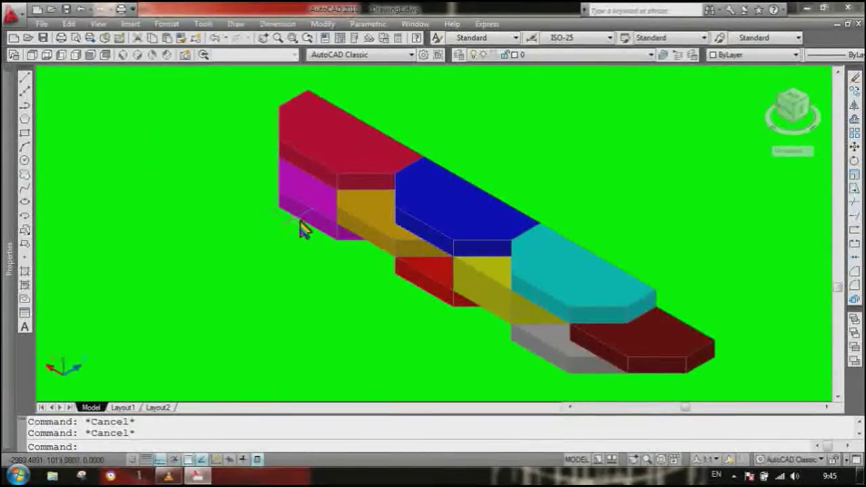